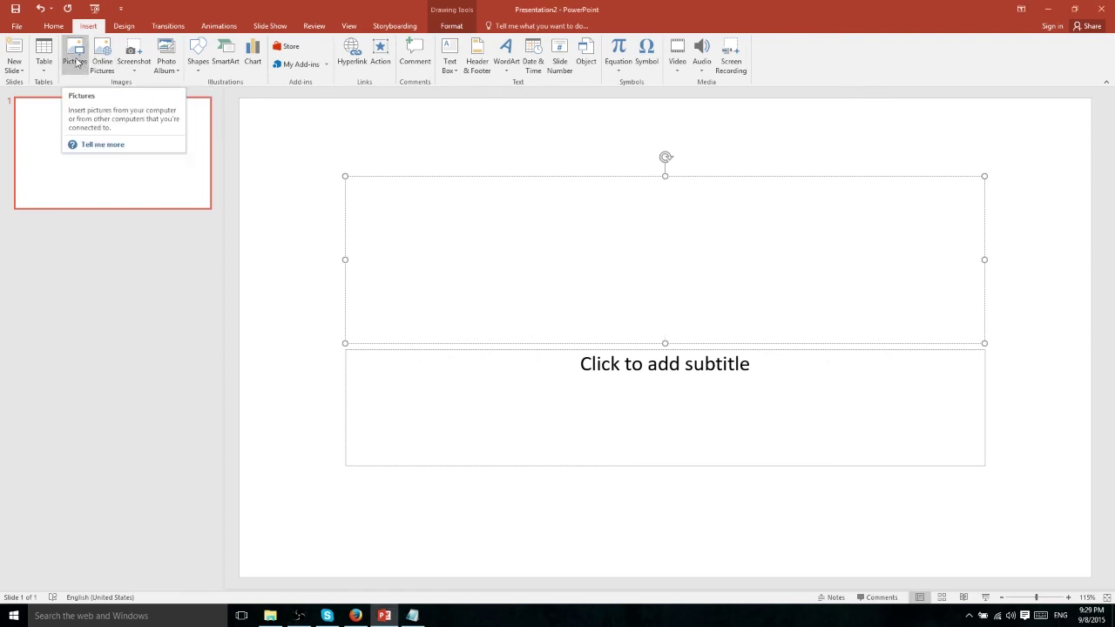
Search online pictures with Bing Image Search for a person's first name
click(76, 62)
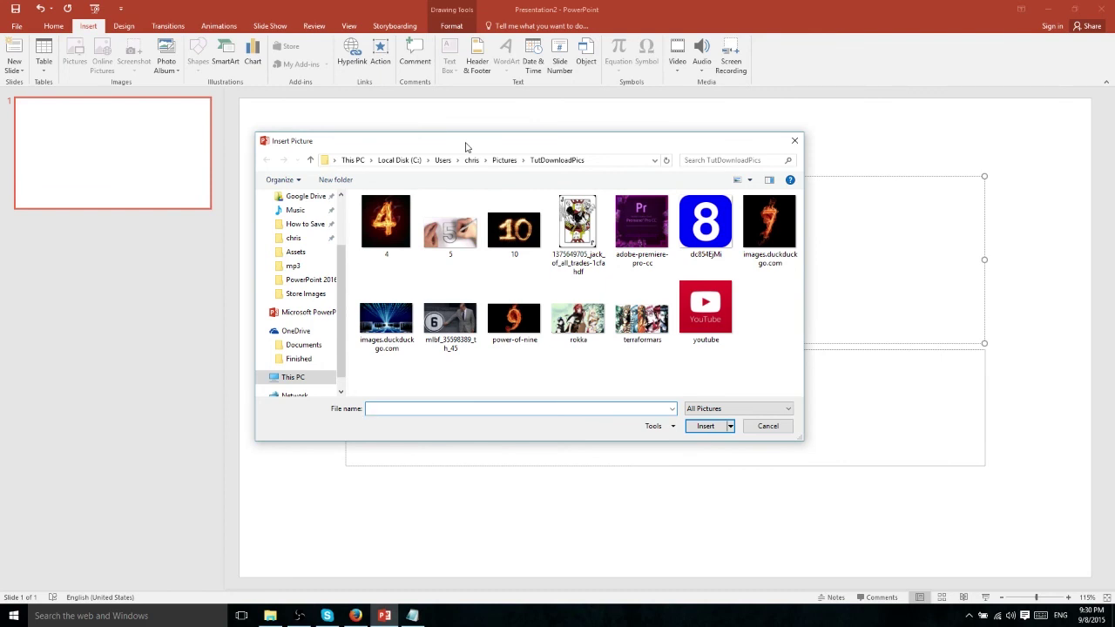
key(Escape)
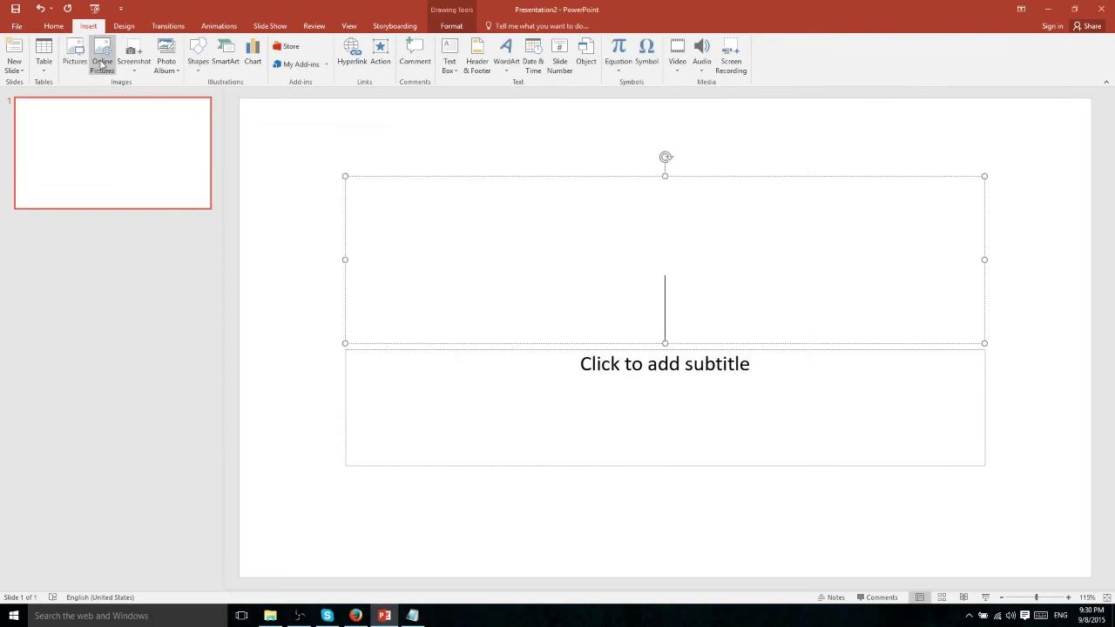
click(102, 64)
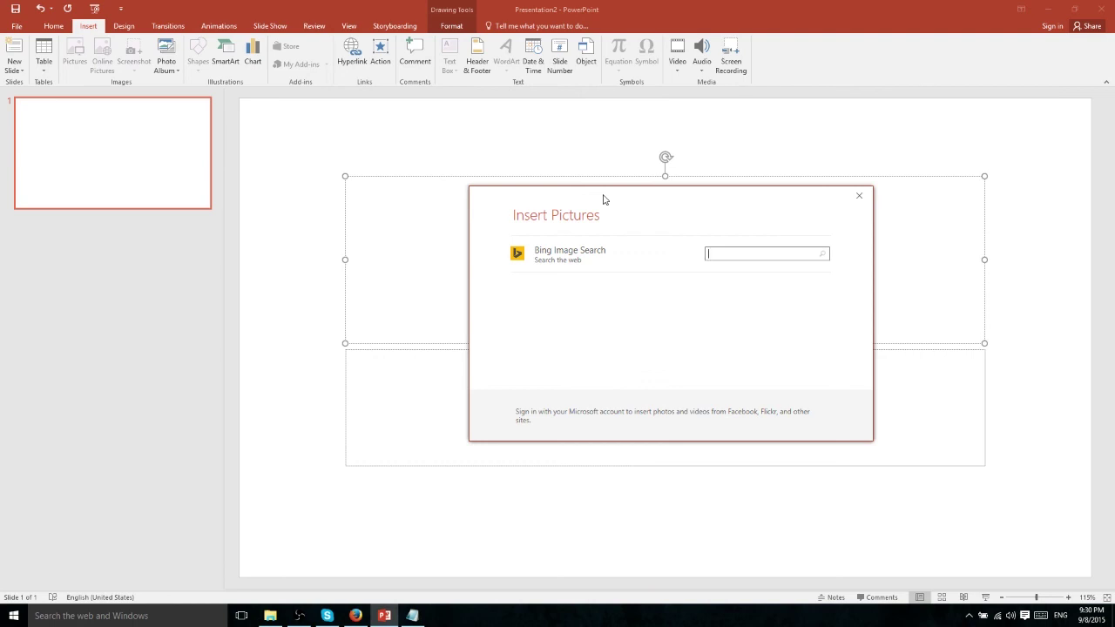
text(Chris)
key(Return)
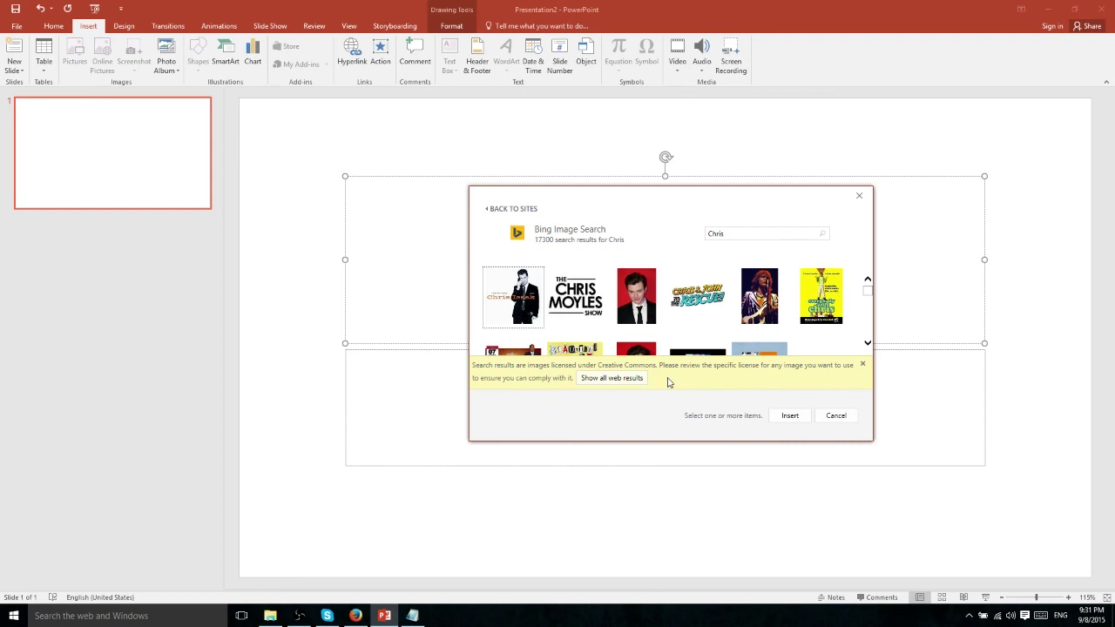
Select the "Chris & John to the Rescue!" logo among the image results and open its Wikipedia source page
drag(656, 249, 634, 250)
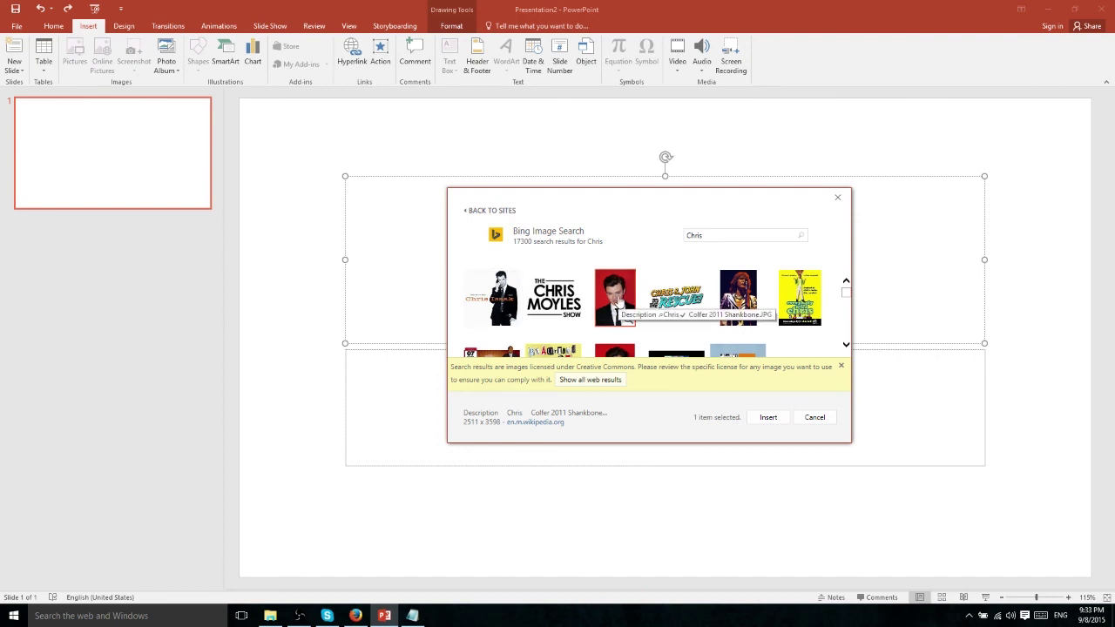
click(617, 303)
click(694, 301)
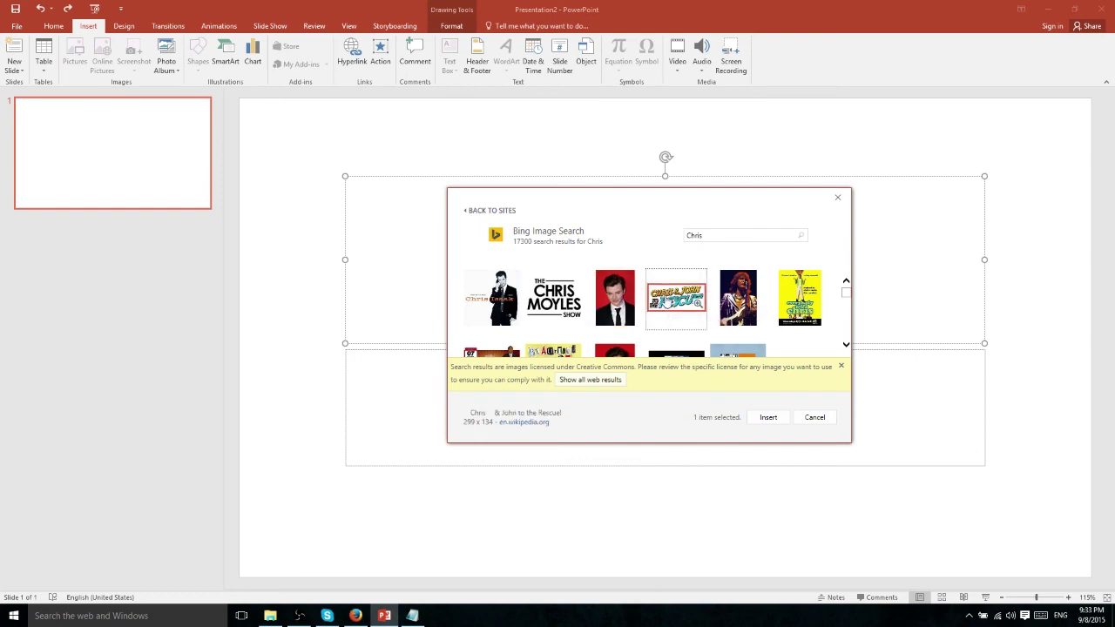
click(532, 425)
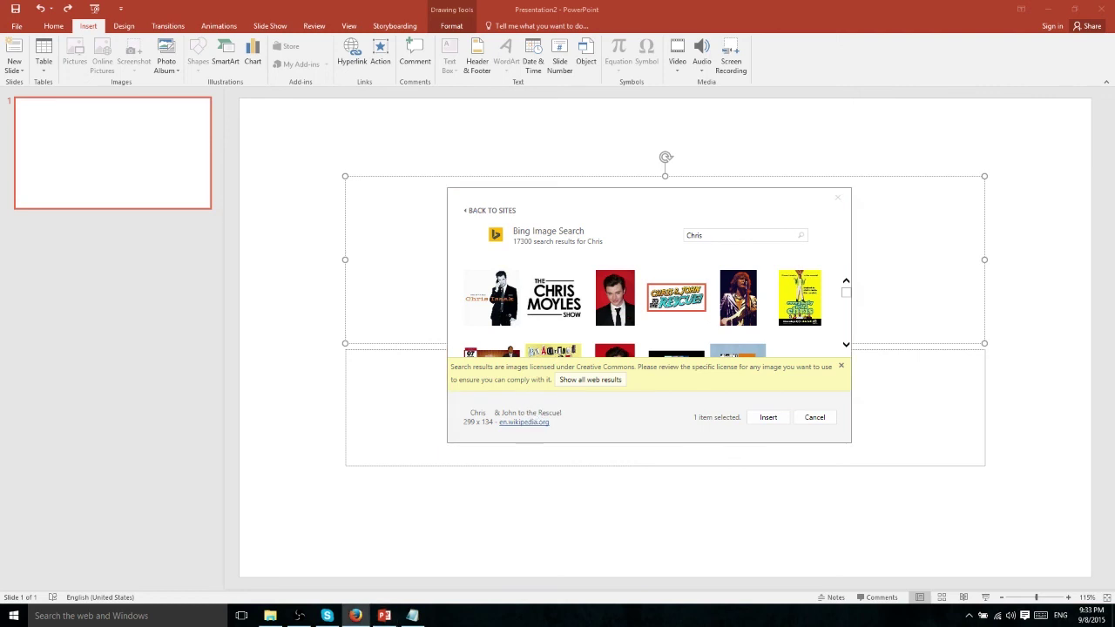
click(635, 319)
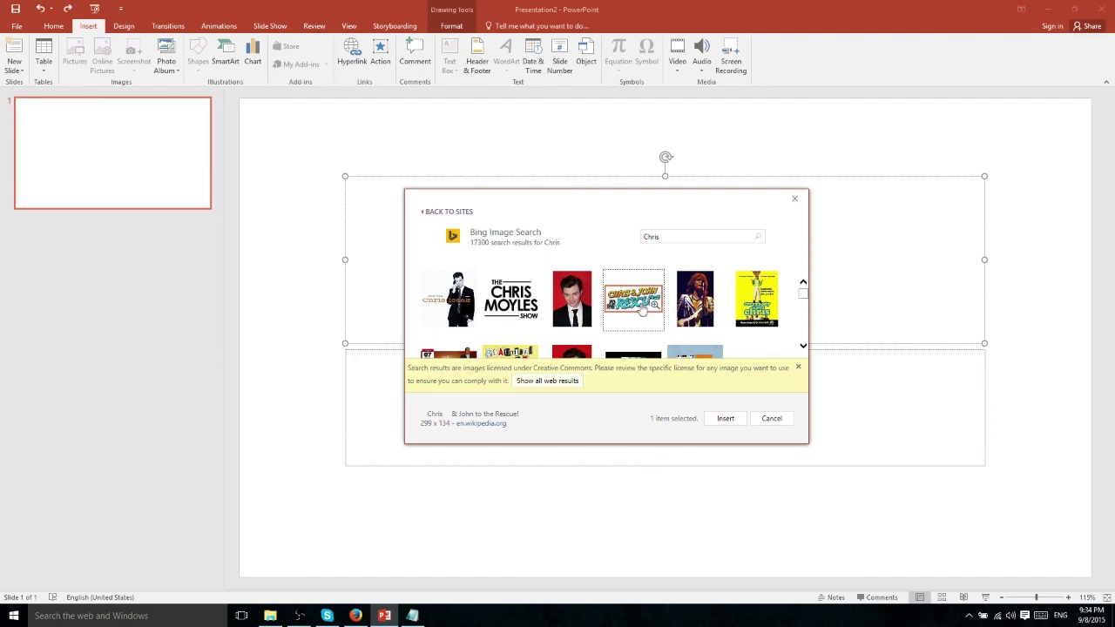
click(501, 426)
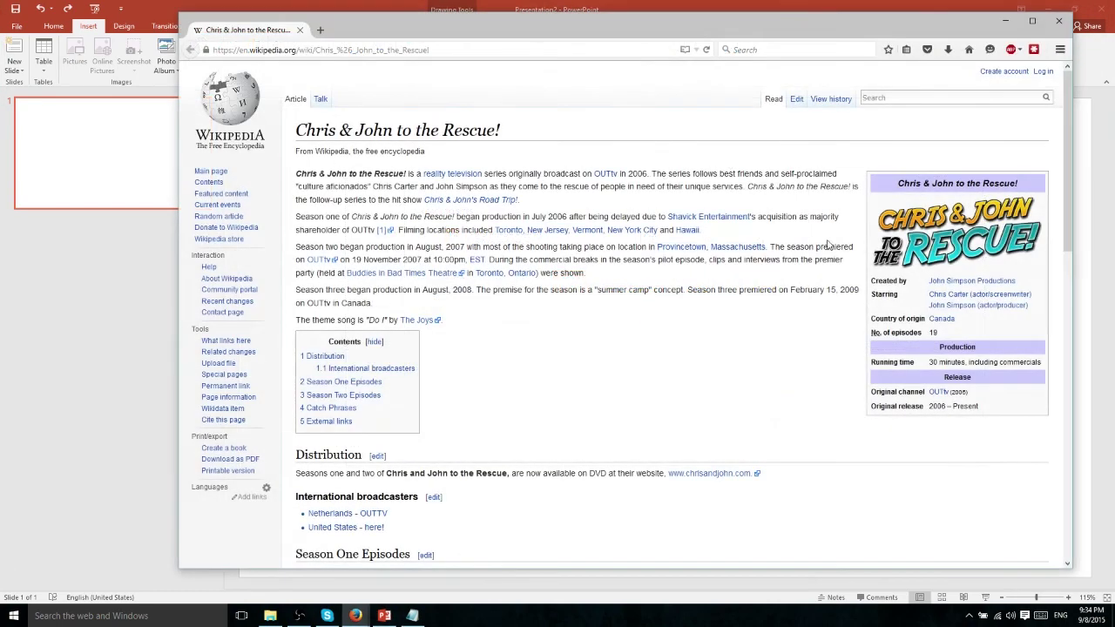
Open the logo's file page through its Fair use information, examine the licensing details, and return to the presentation
click(935, 244)
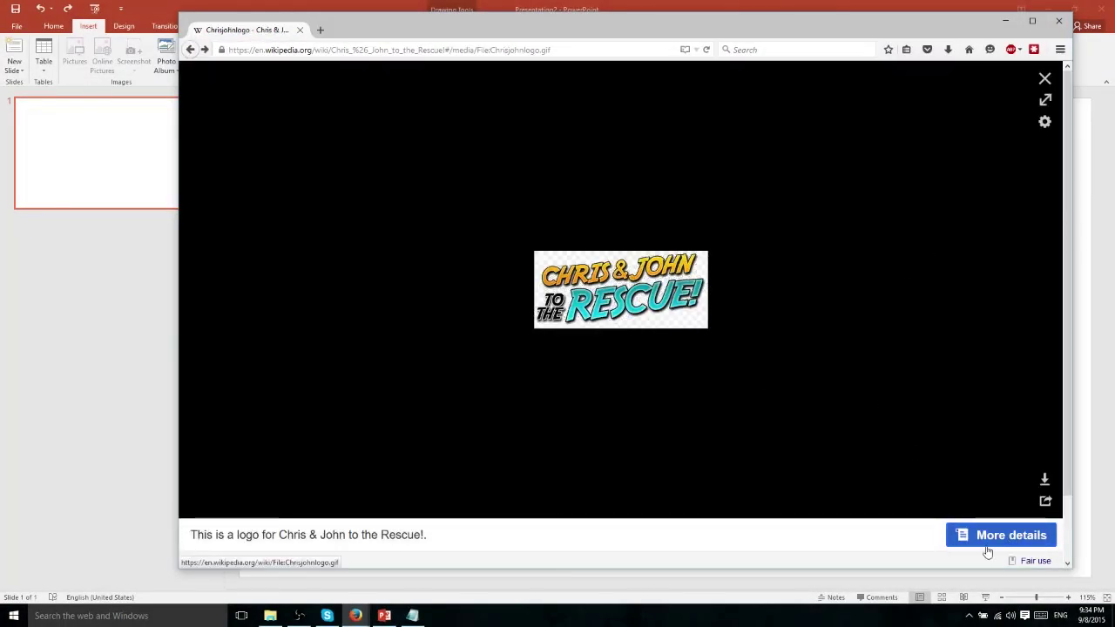
click(1030, 563)
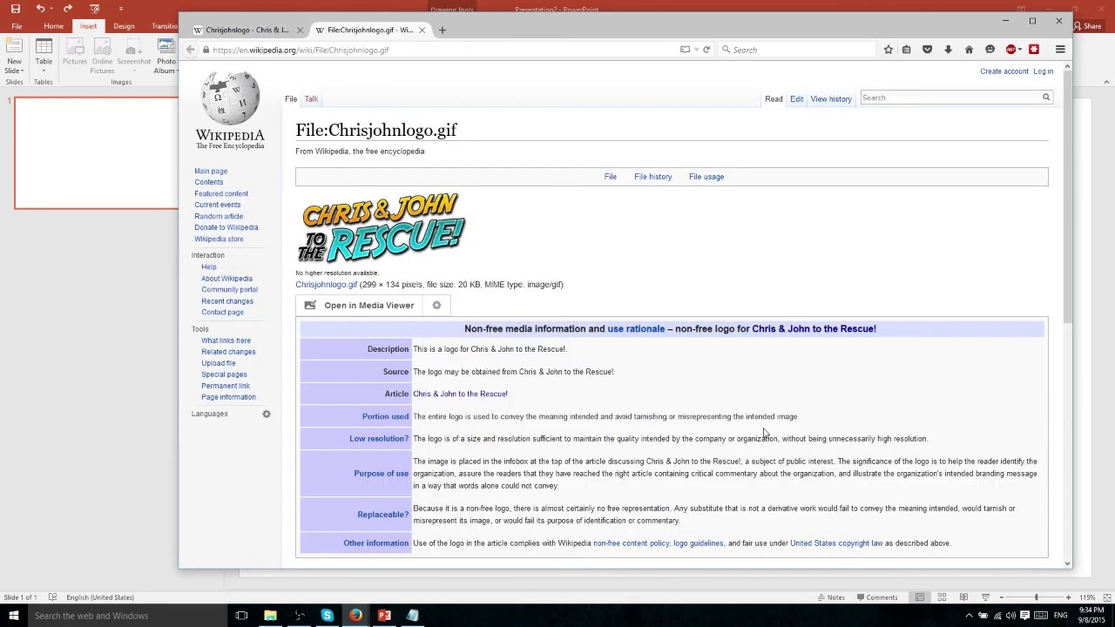
scroll(761, 432, down, 3)
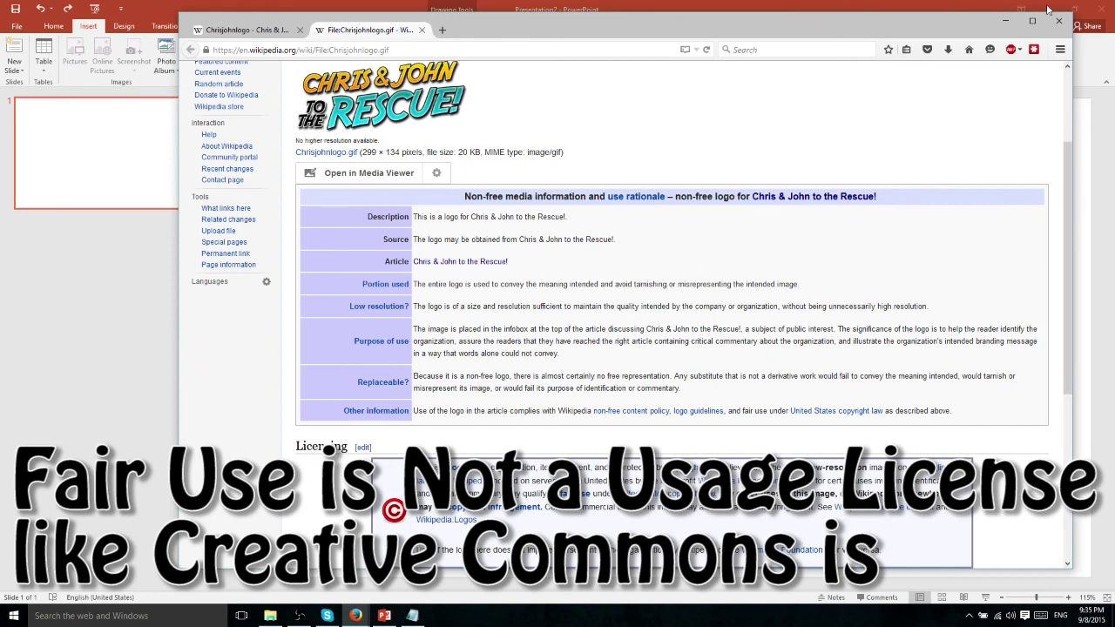
click(1006, 20)
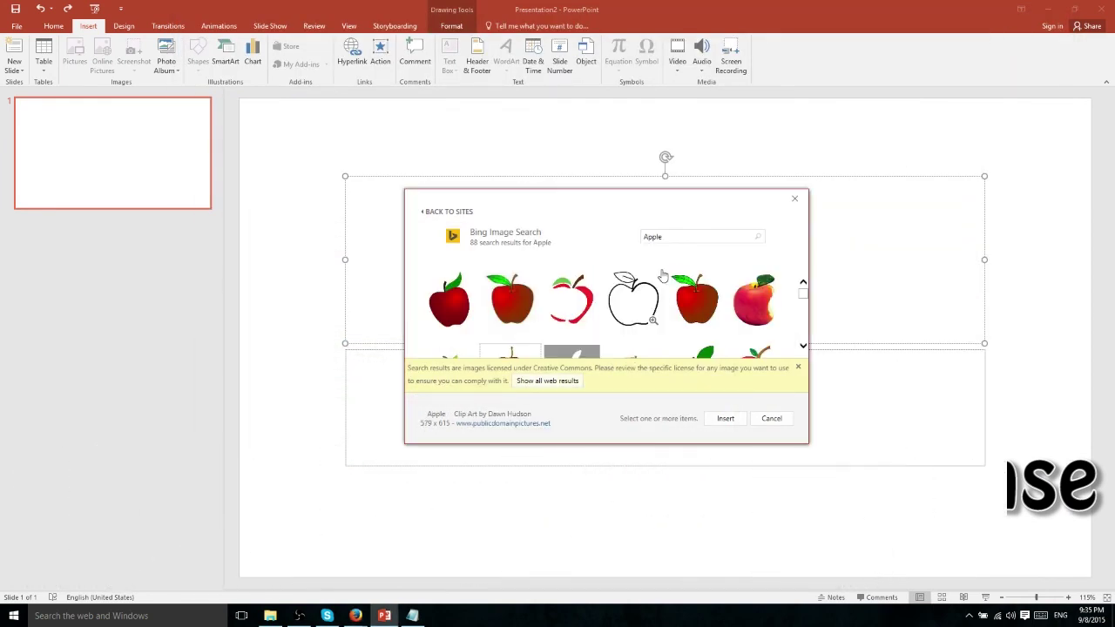
Select the photo of a red apple on a white background among the Apple results and open its source page
scroll(636, 296, down, 1)
click(505, 323)
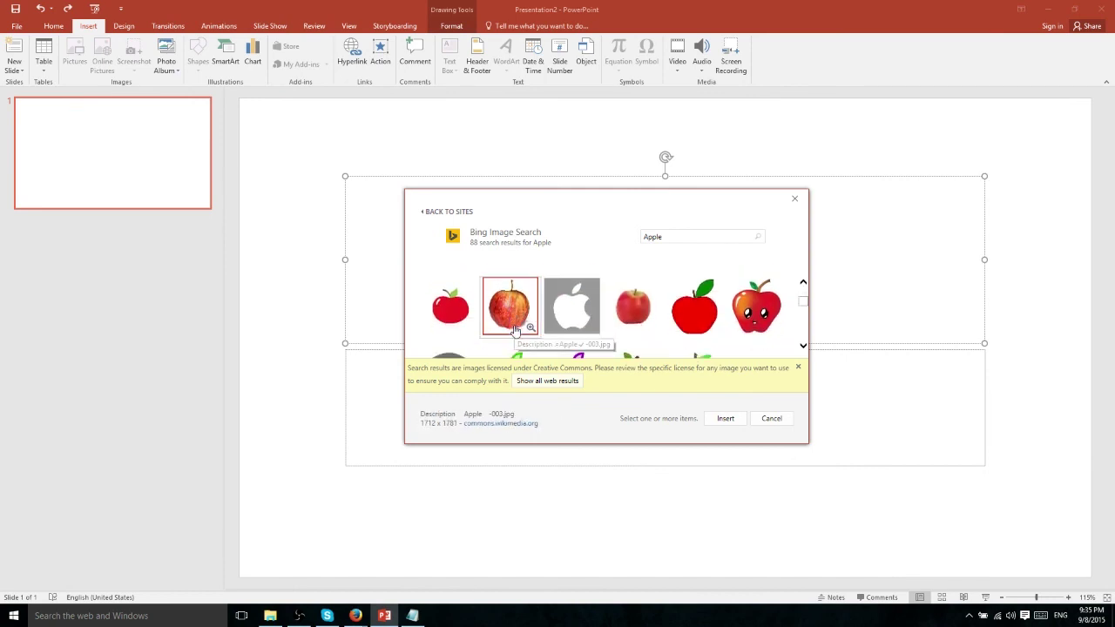
click(633, 308)
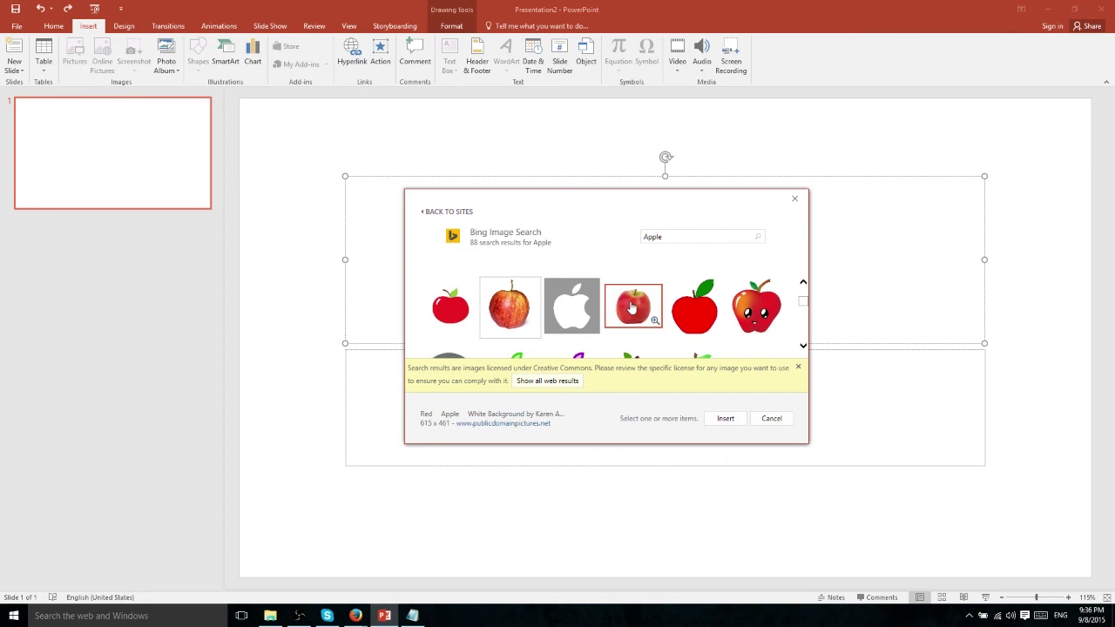
click(638, 307)
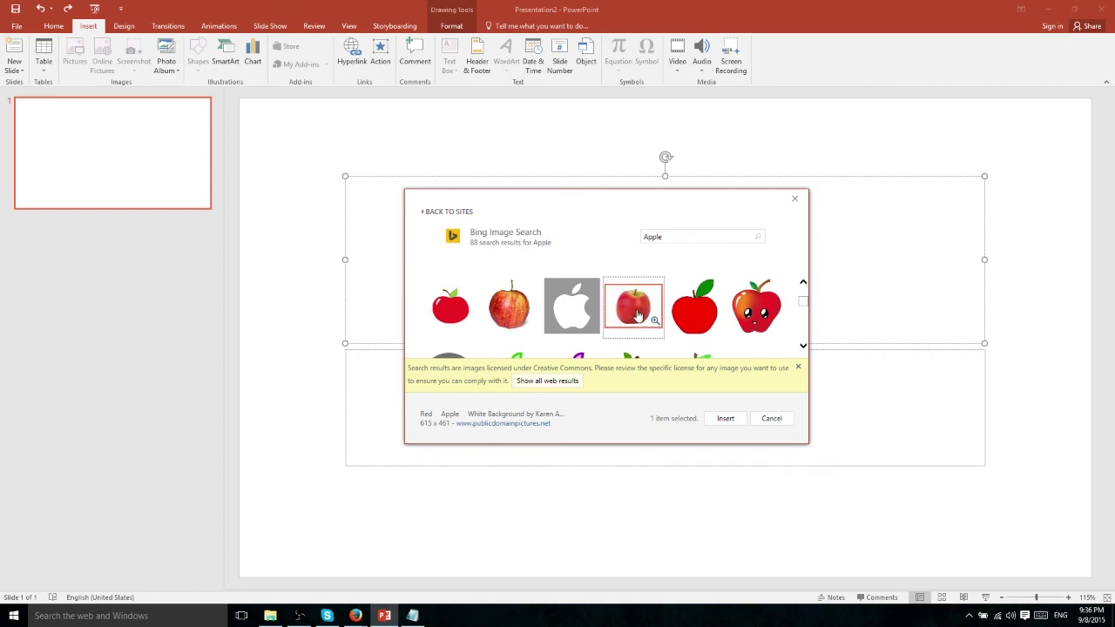
click(524, 425)
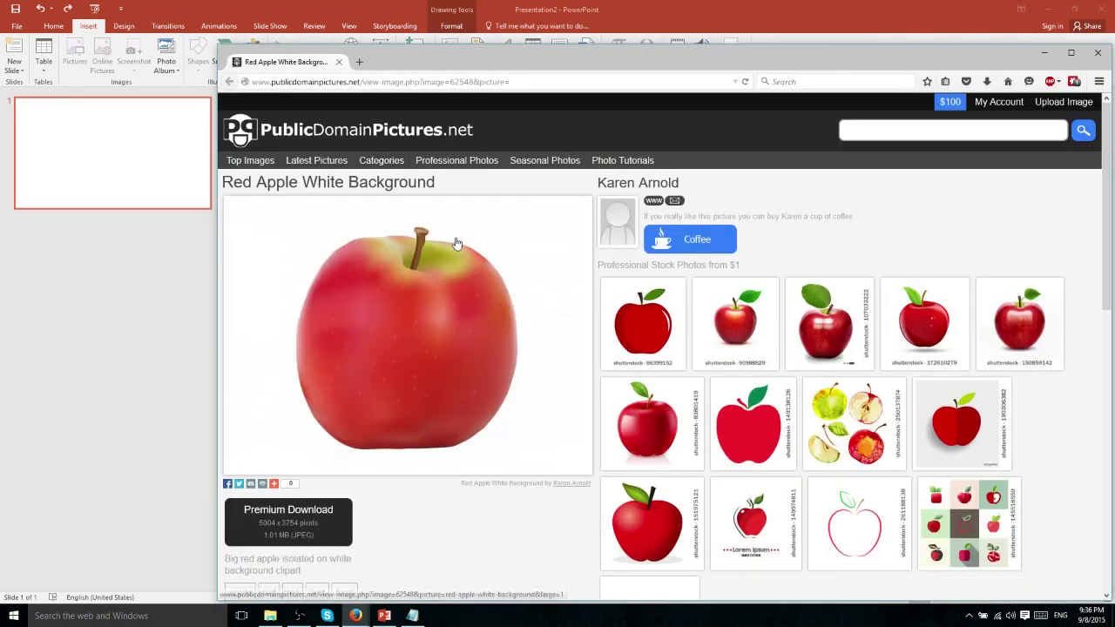
Check the license stated for the red apple picture on its PublicDomainPictures.net page
scroll(738, 217, down, 2)
scroll(738, 217, down, 5)
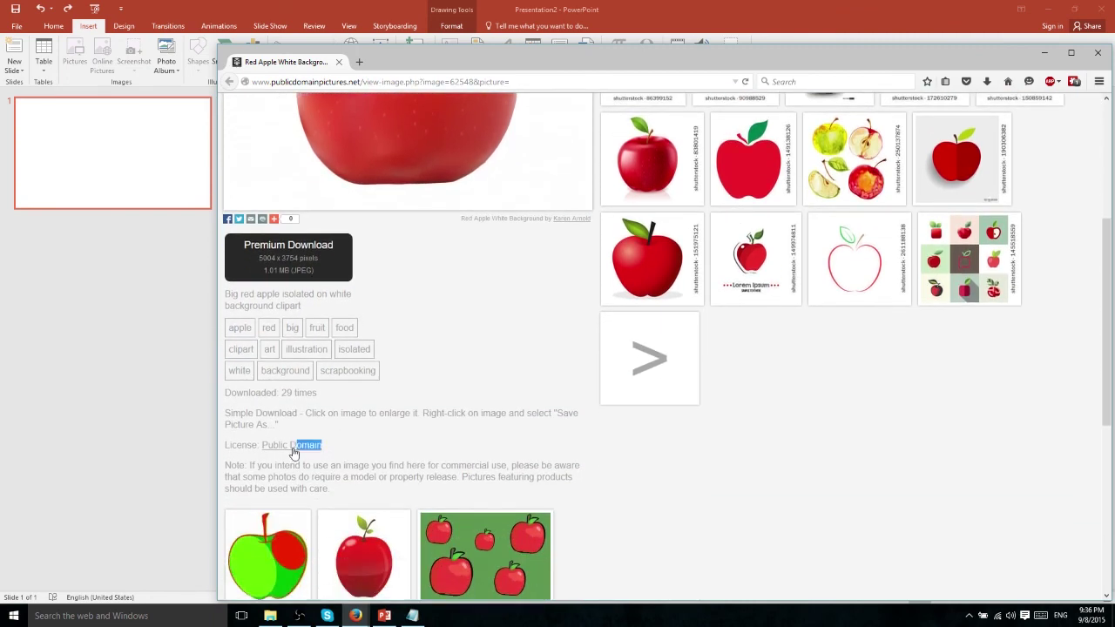
drag(286, 453, 263, 449)
scroll(469, 442, up, 4)
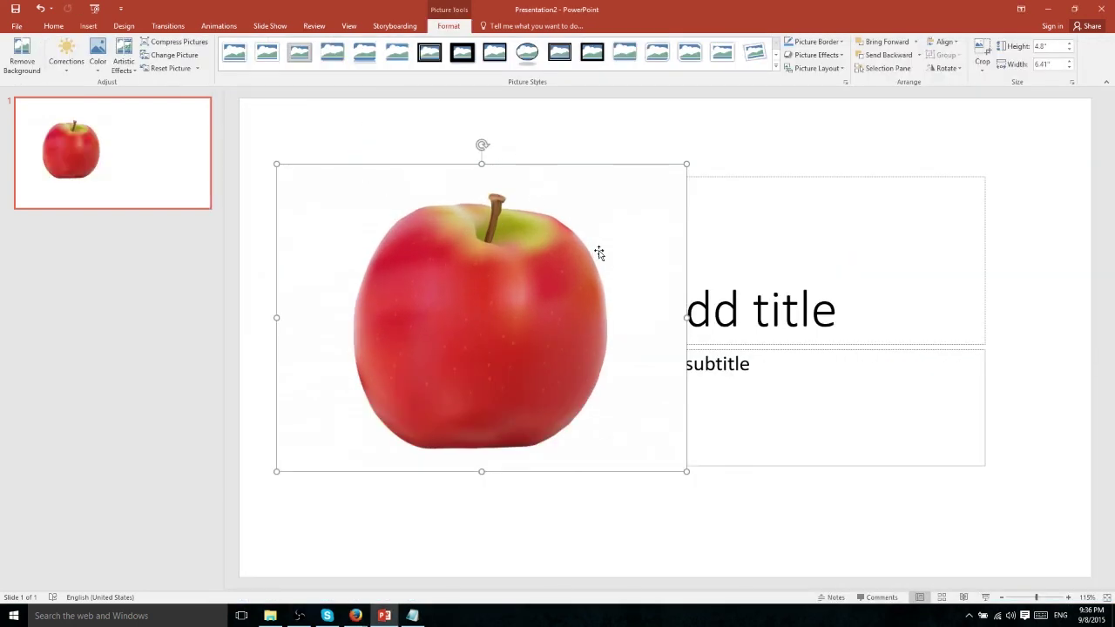
Remove the apple picture's background, keep the changes, and move the picture to the middle of the slide
drag(523, 249, 612, 262)
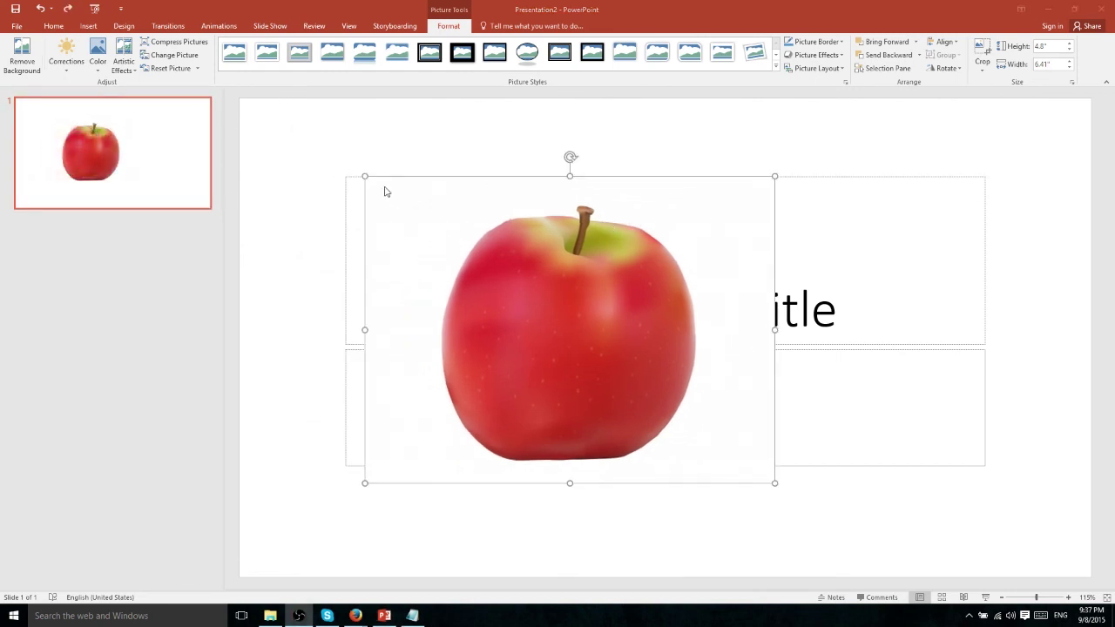
click(21, 57)
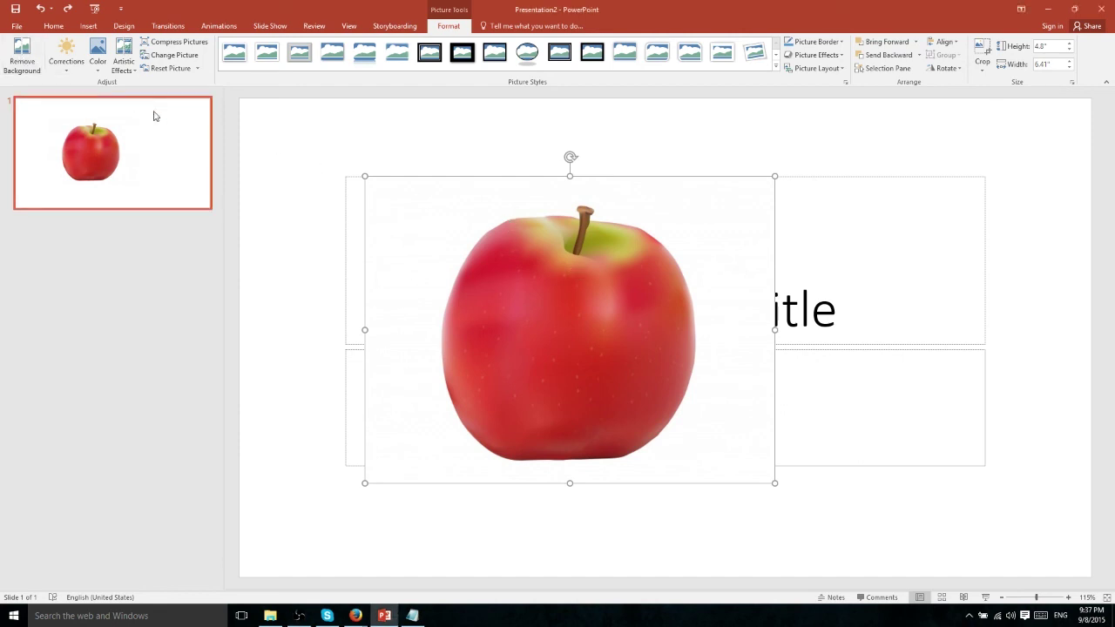
click(21, 57)
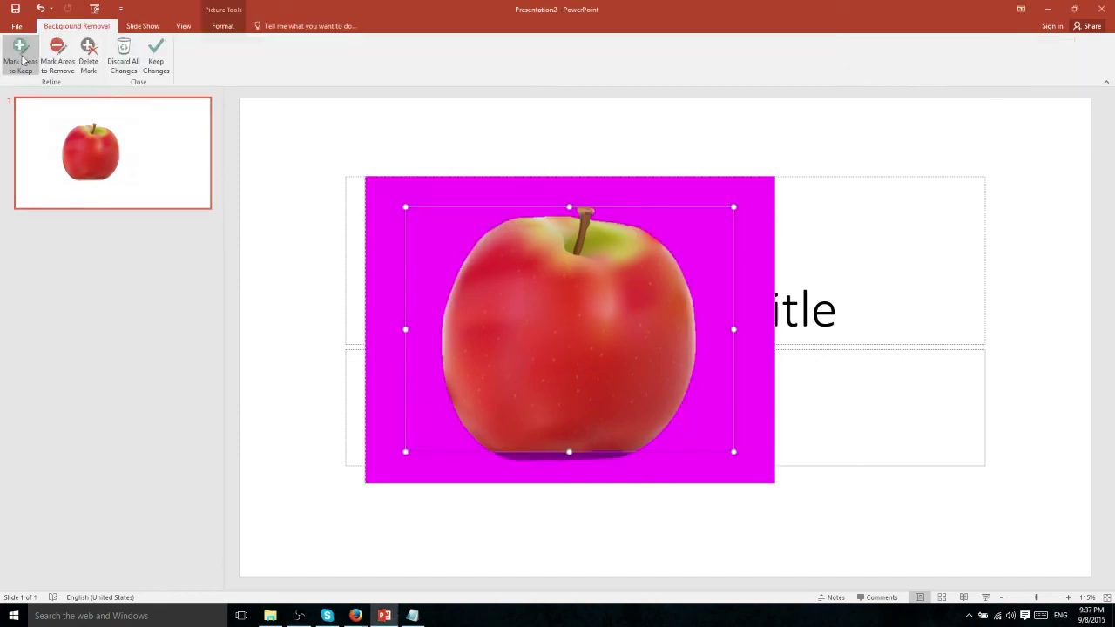
click(158, 61)
drag(572, 337, 611, 331)
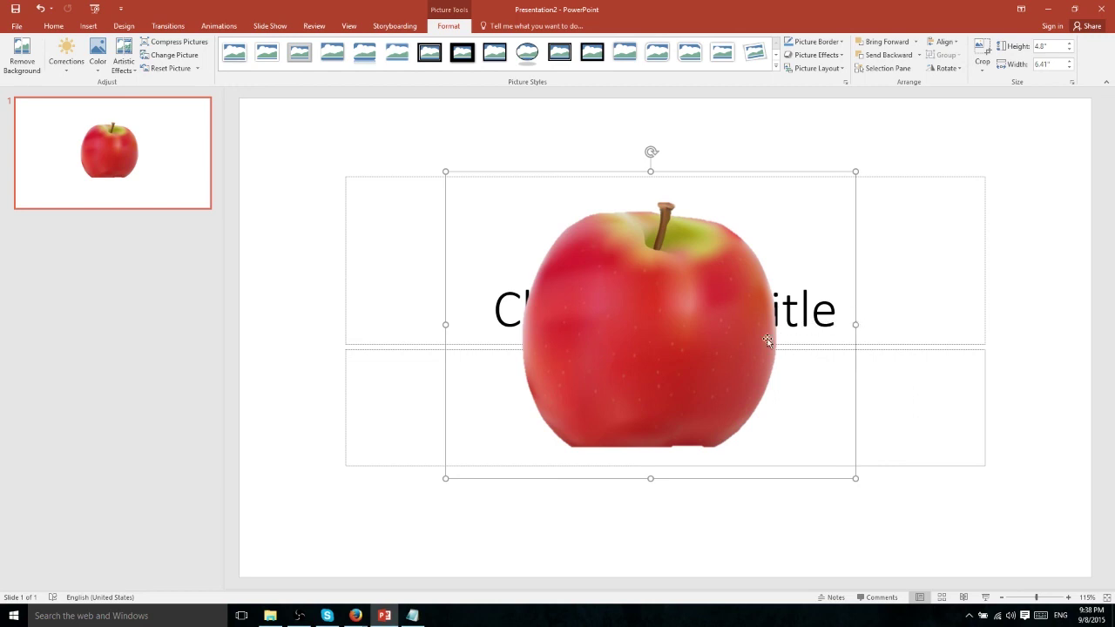
Try a brightness and contrast correction preset on the apple picture
click(76, 68)
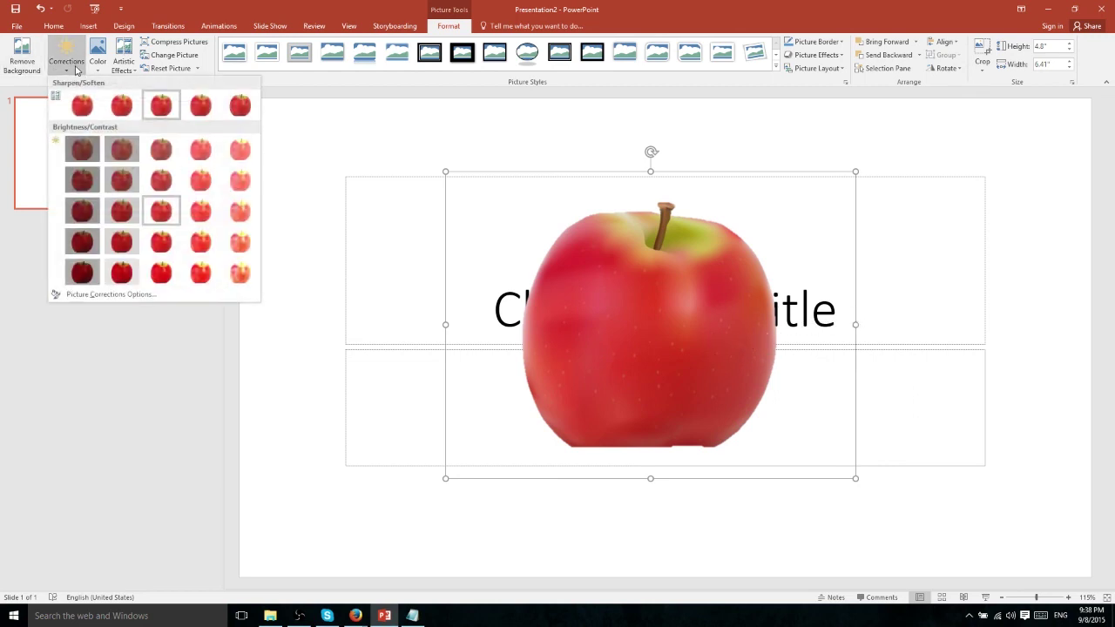
click(205, 181)
Set the green color beside the apple's stem as the picture's transparent color
click(98, 61)
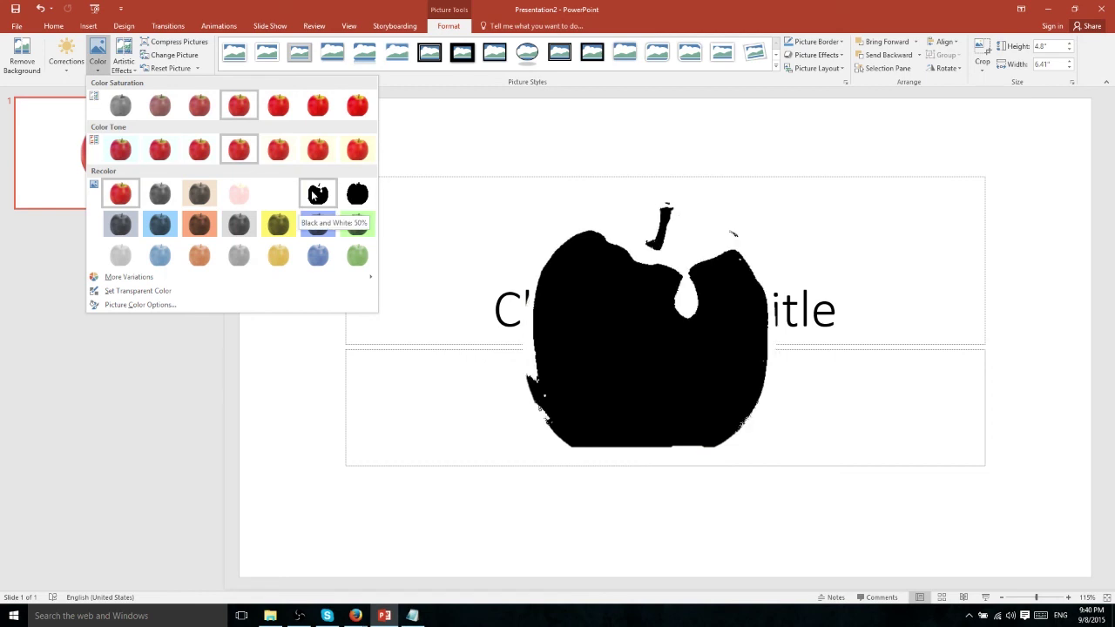
mouse_move(344, 277)
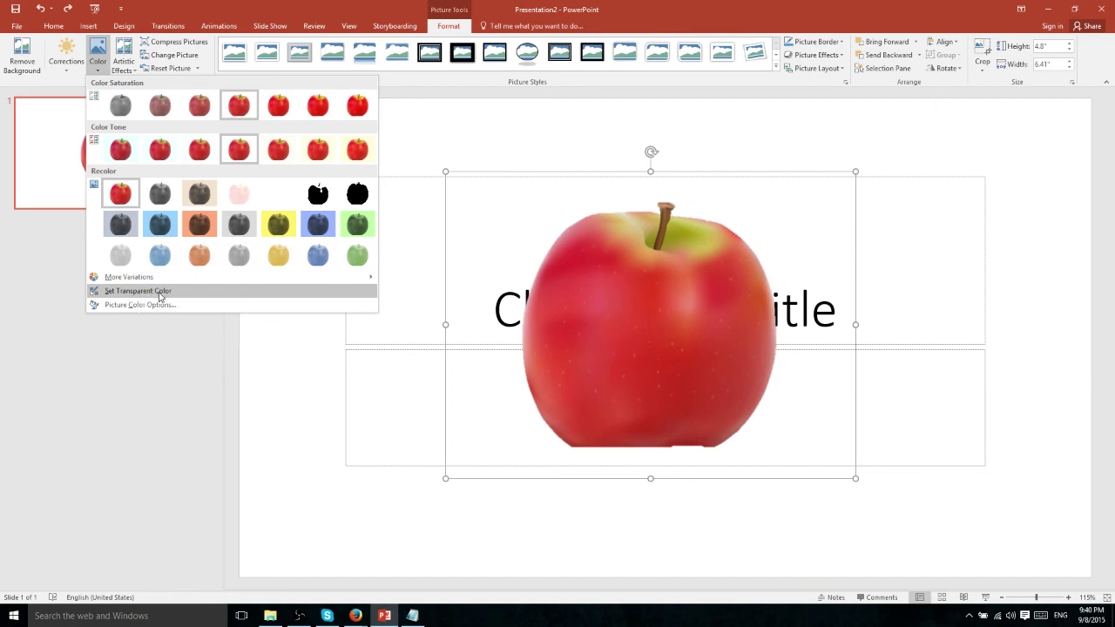
click(159, 297)
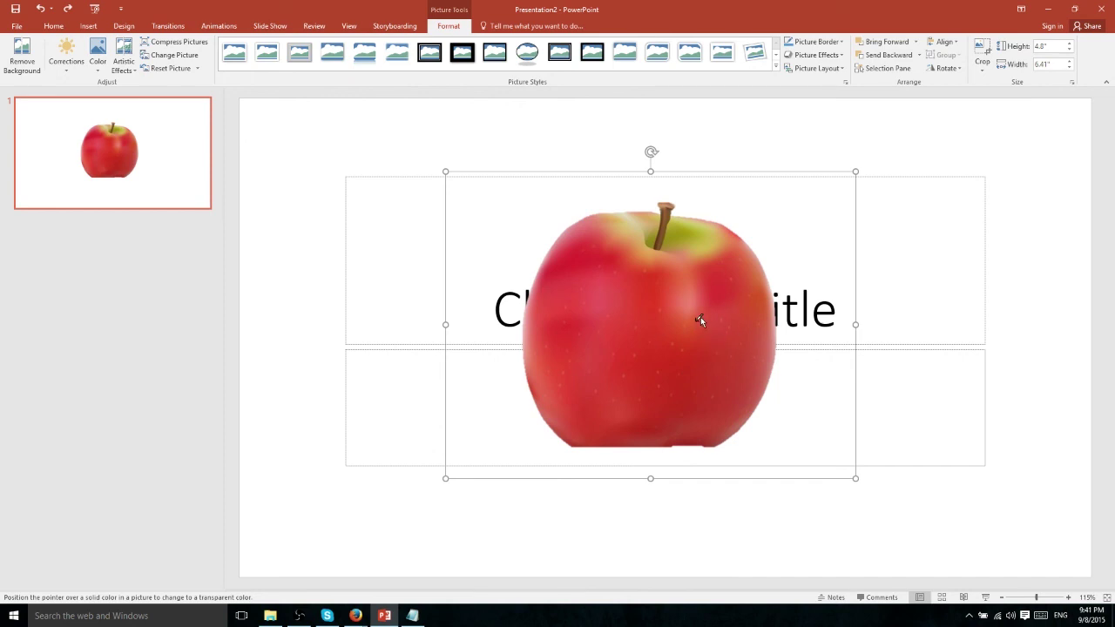
click(683, 237)
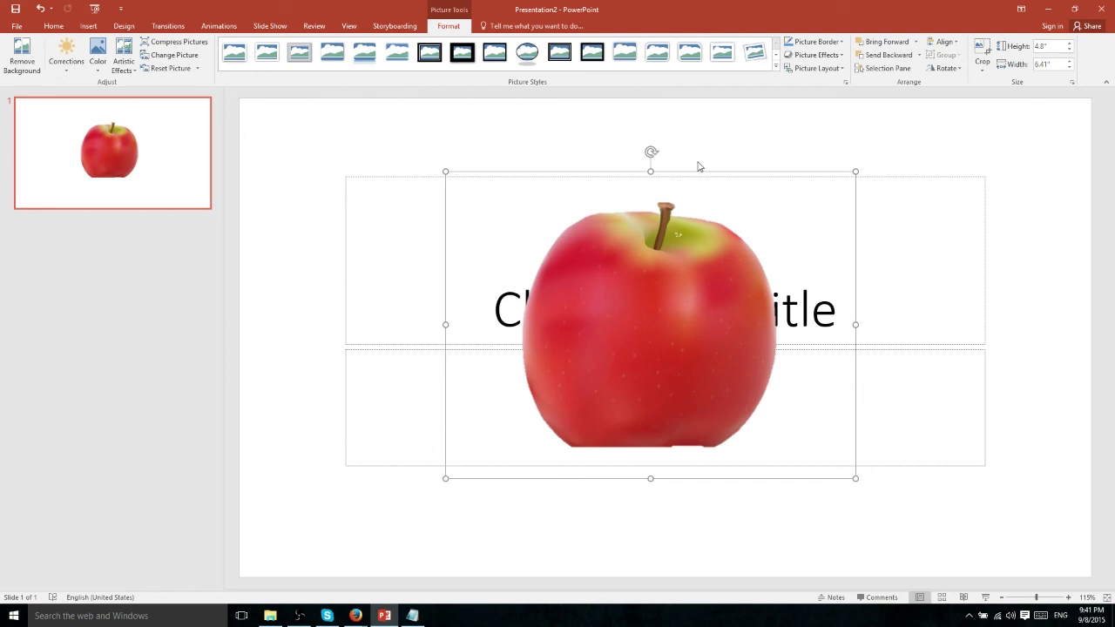
Examine the recolor presets in the picture color options and show the apple picture's size settings
click(97, 56)
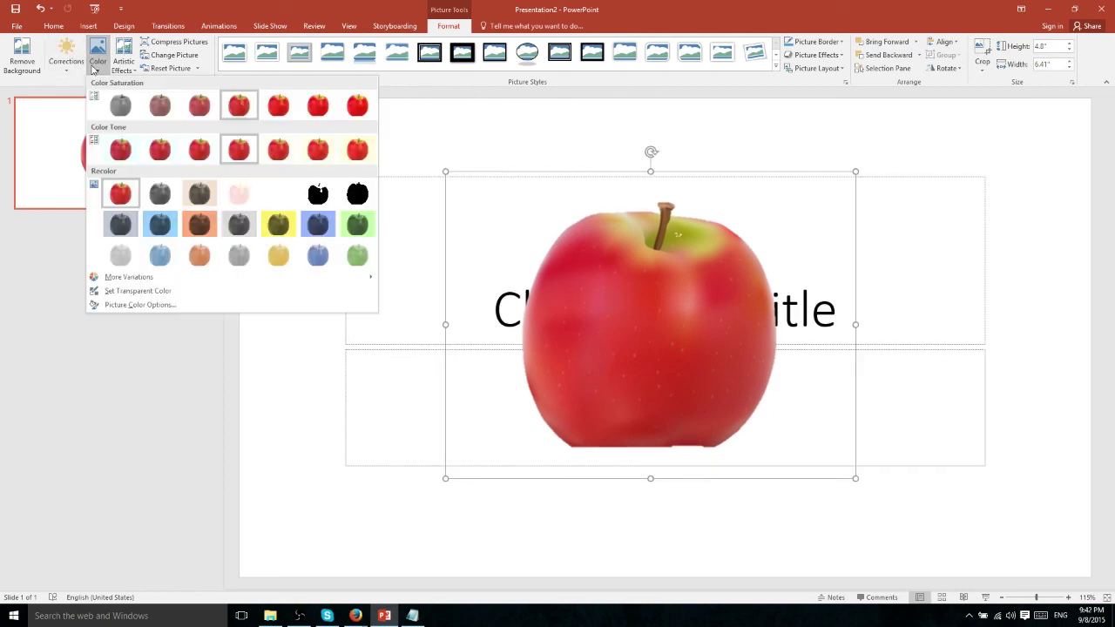
click(141, 304)
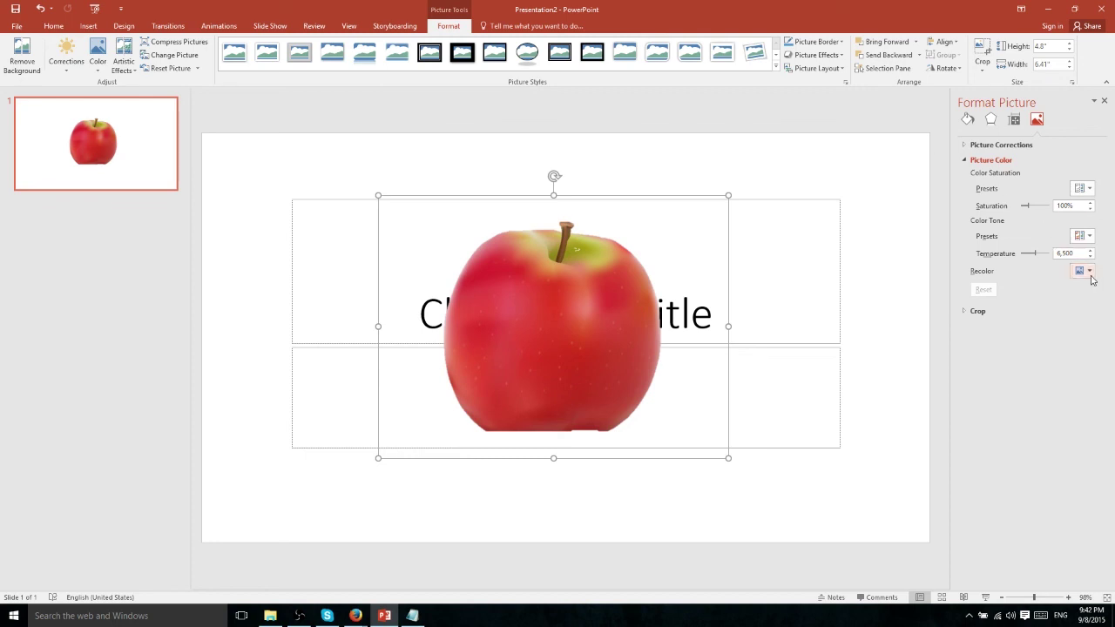
click(1089, 272)
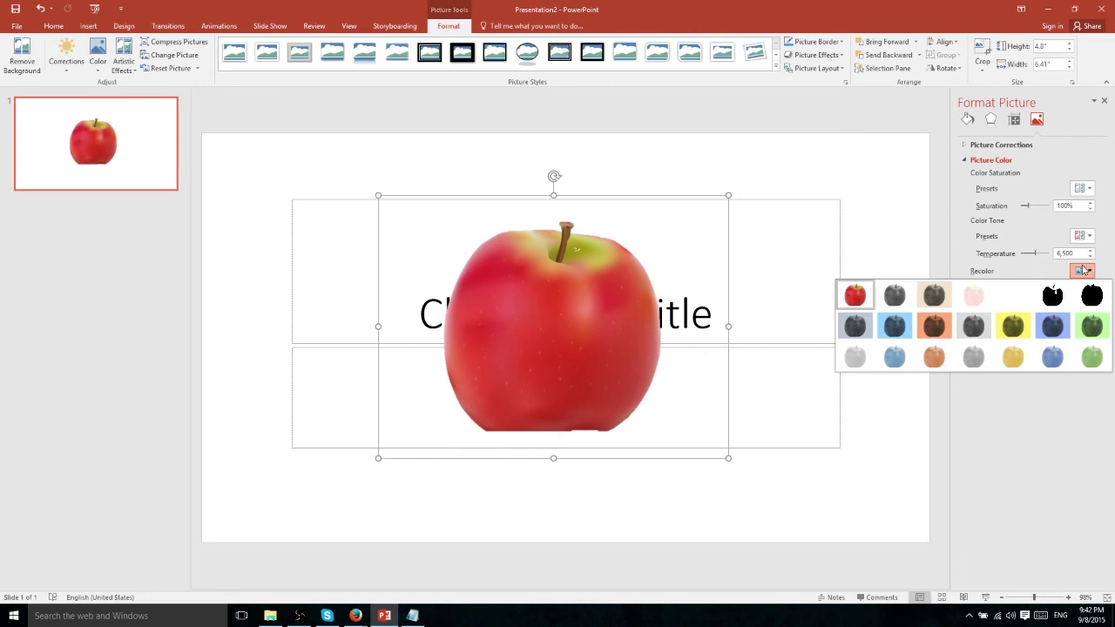
click(1083, 271)
click(1014, 119)
click(964, 145)
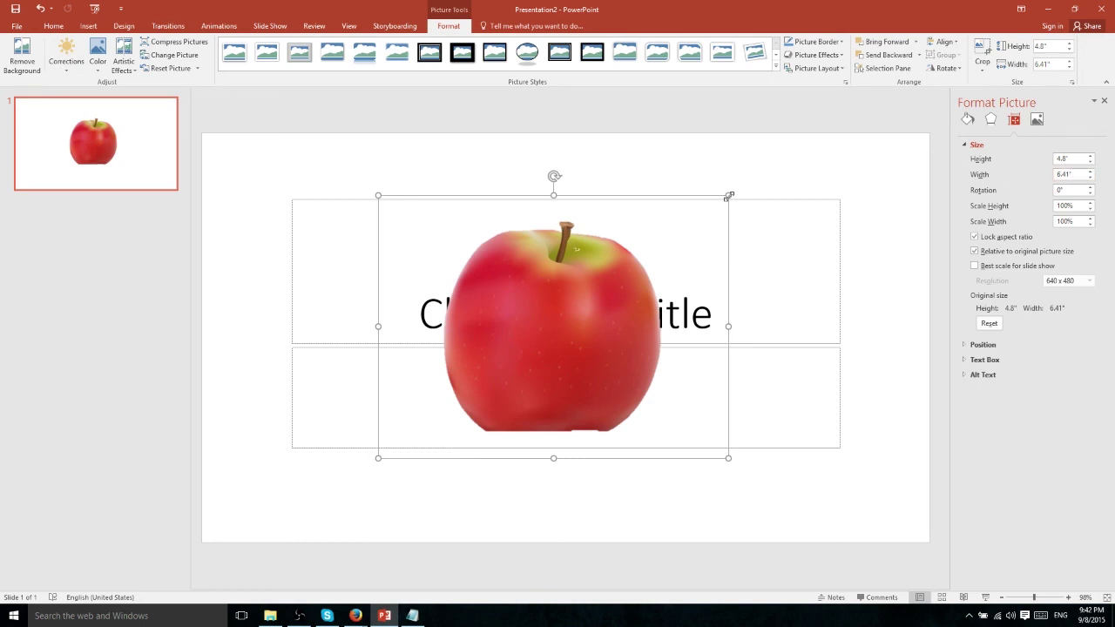
Try enlarging the apple picture, undo the resize, and rotate the picture to about 356°
drag(728, 195, 836, 140)
key(ctrl+z)
mouse_move(556, 175)
mouse_down()
mouse_move(789, 217)
mouse_move(625, 252)
mouse_move(675, 497)
mouse_move(568, 371)
mouse_move(446, 287)
mouse_move(563, 189)
mouse_up()
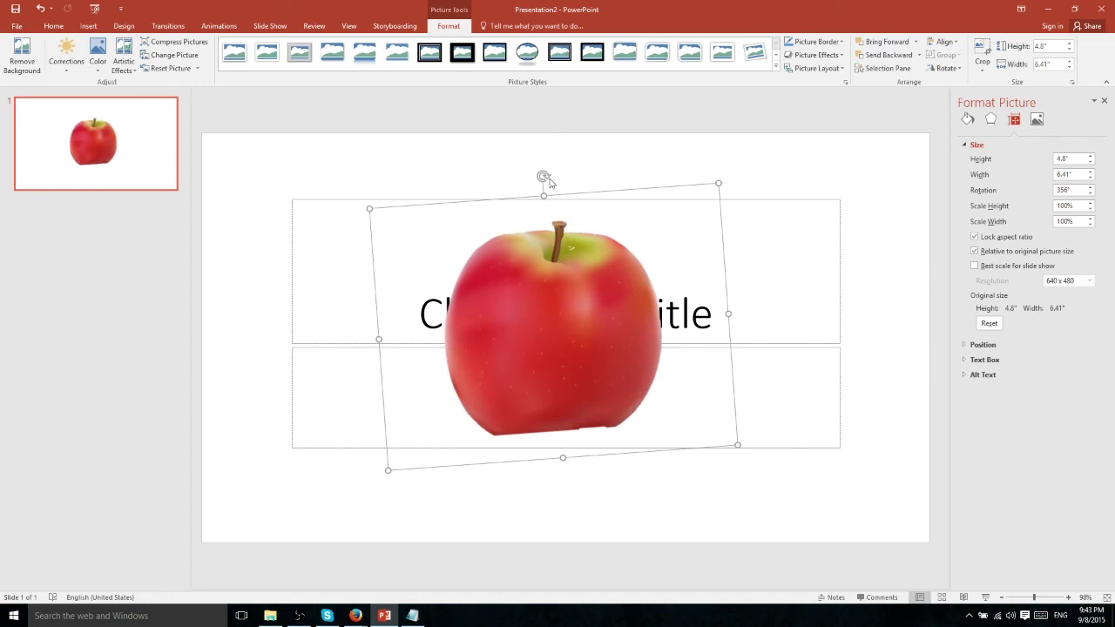
Set the apple picture's horizontal position to be measured from Center
click(983, 344)
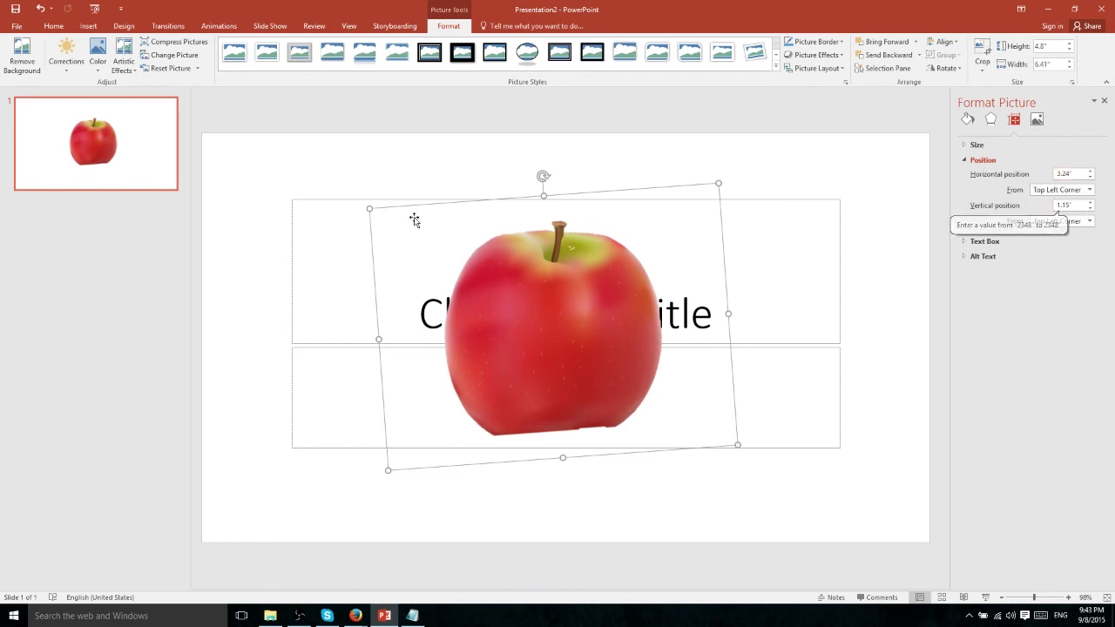
click(1089, 190)
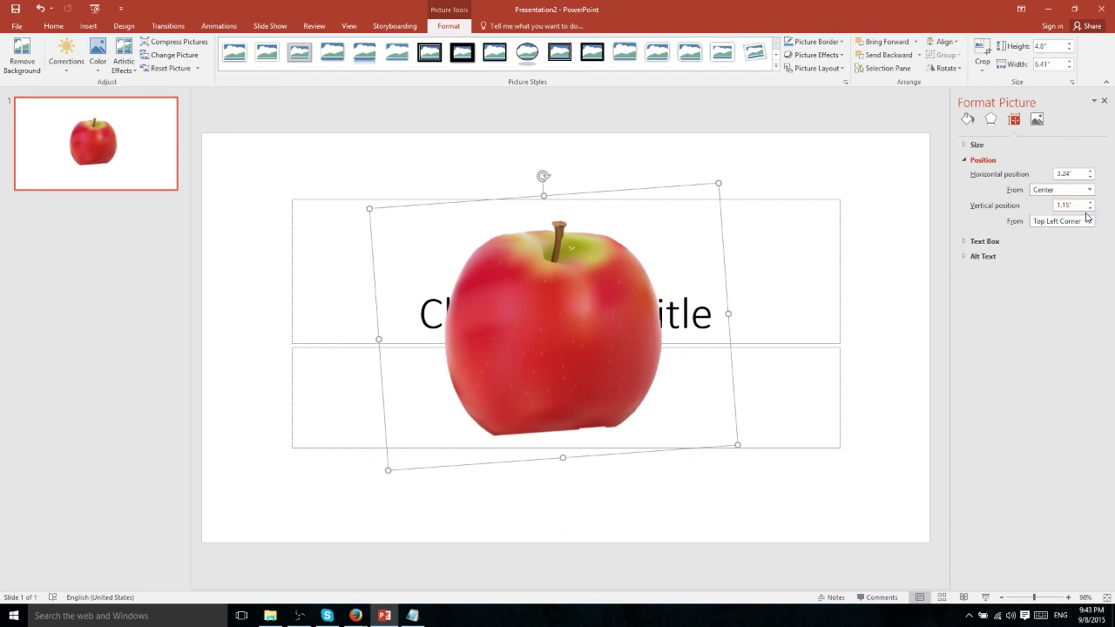
Move the apple picture over the title placeholder's left part, about 0.42" vertically from the slide's top left corner
click(1087, 217)
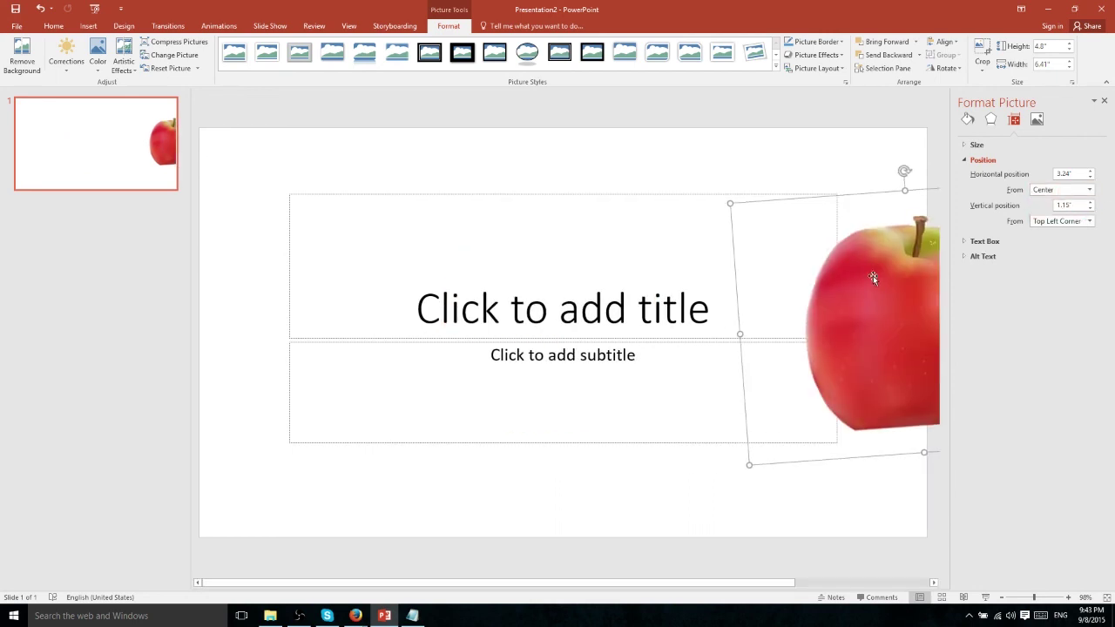
drag(877, 279, 415, 247)
double_click(1077, 174)
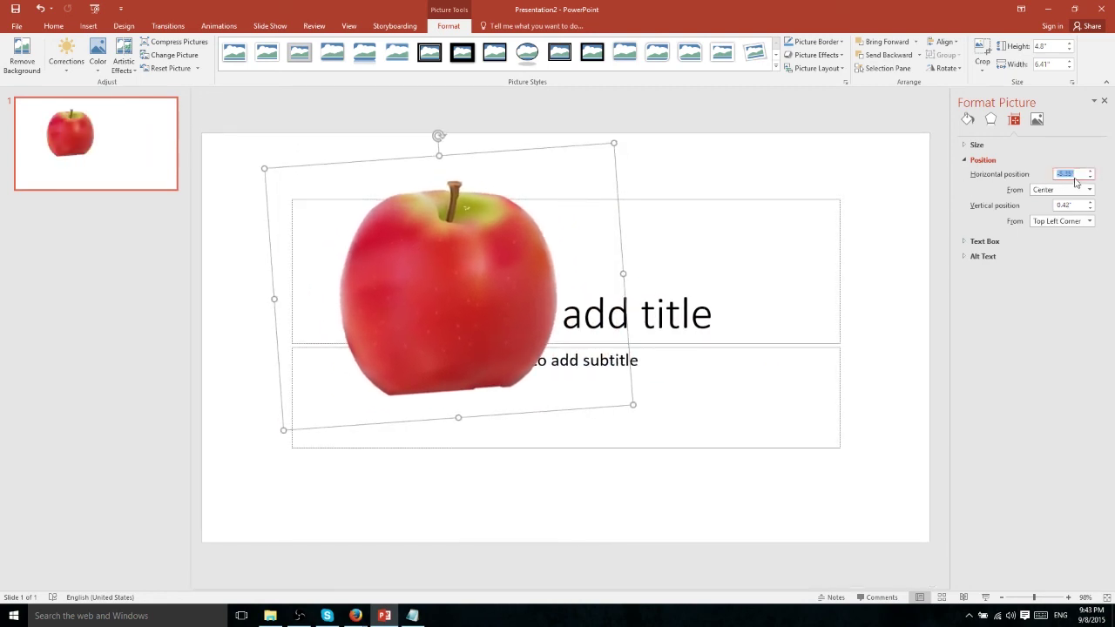
click(1082, 174)
Show the apple picture's alt text settings and examine the description field
click(967, 159)
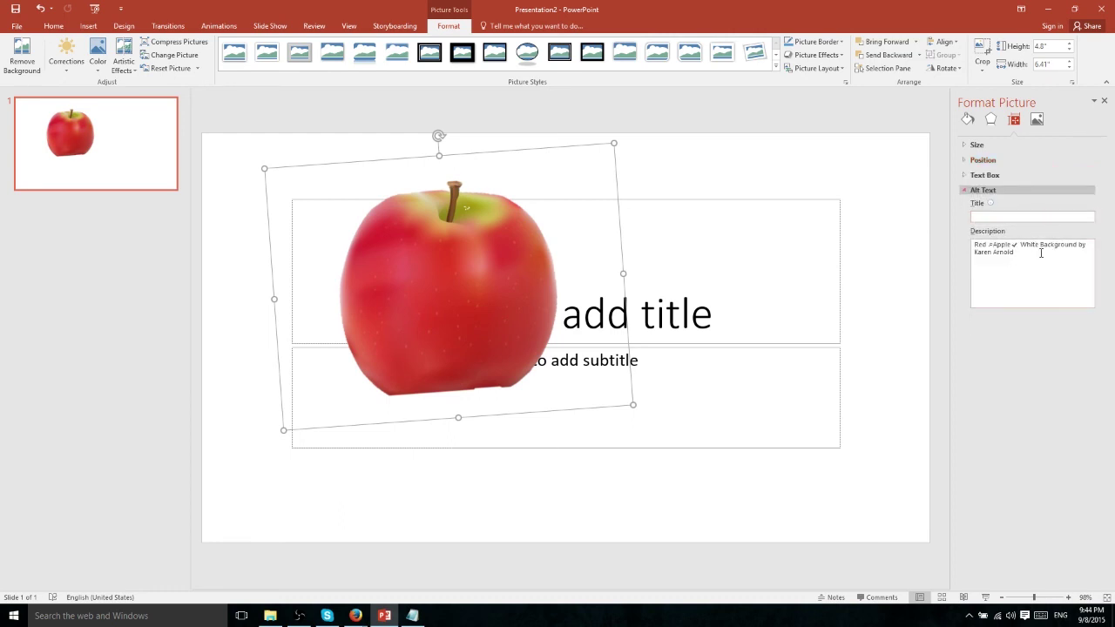
drag(1041, 255, 924, 224)
click(1064, 270)
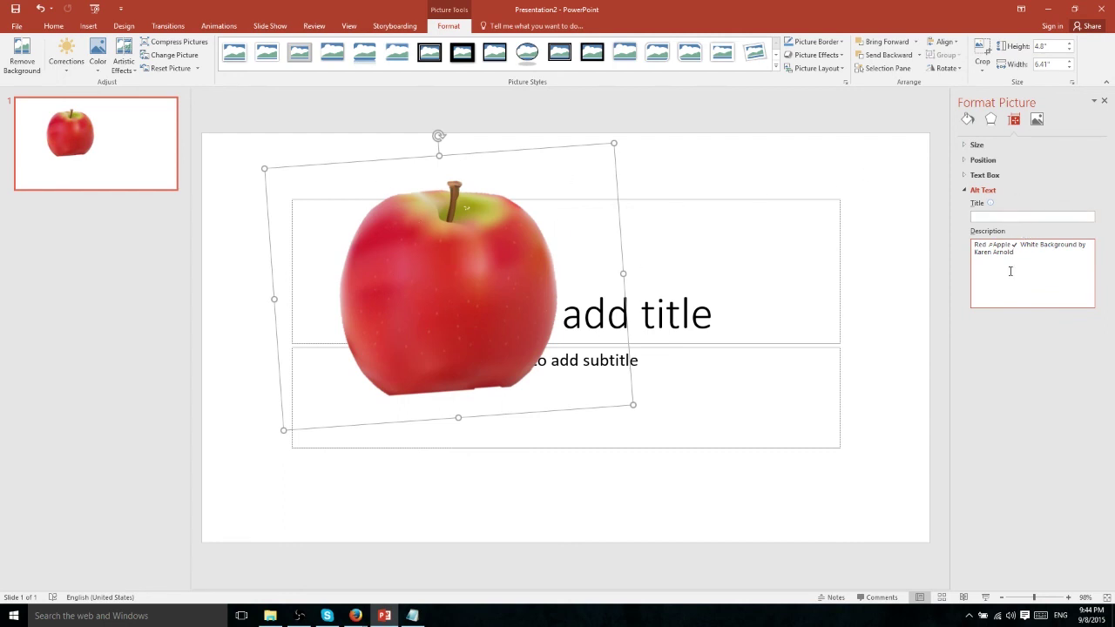
Apply the inner shadow preset with a 45° angle, 5 pt blur and 4 pt distance to the apple picture
click(991, 120)
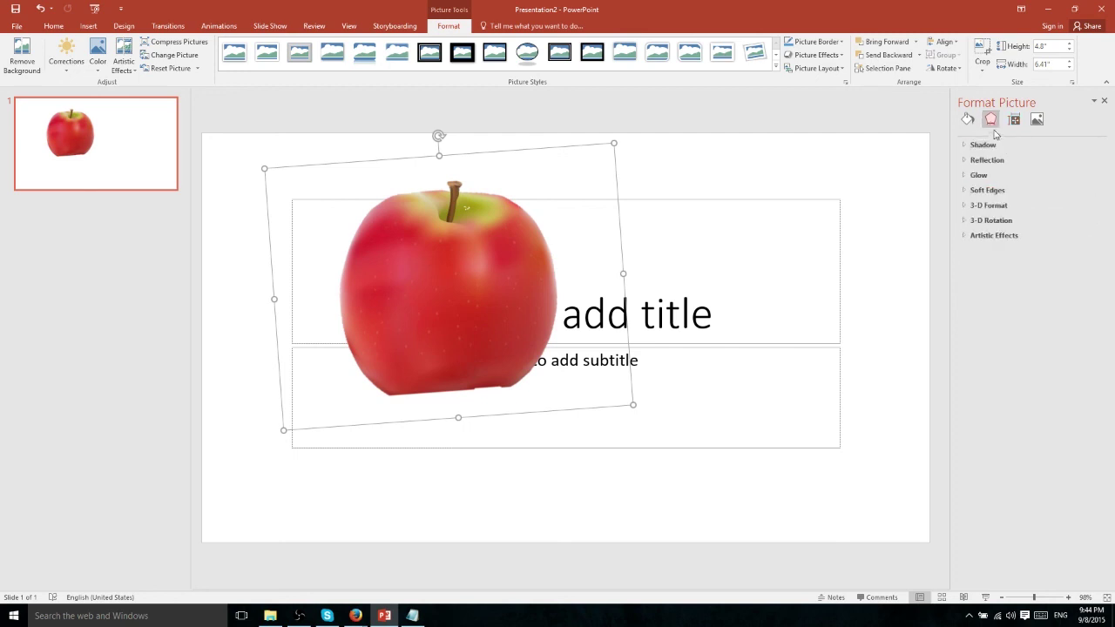
click(967, 146)
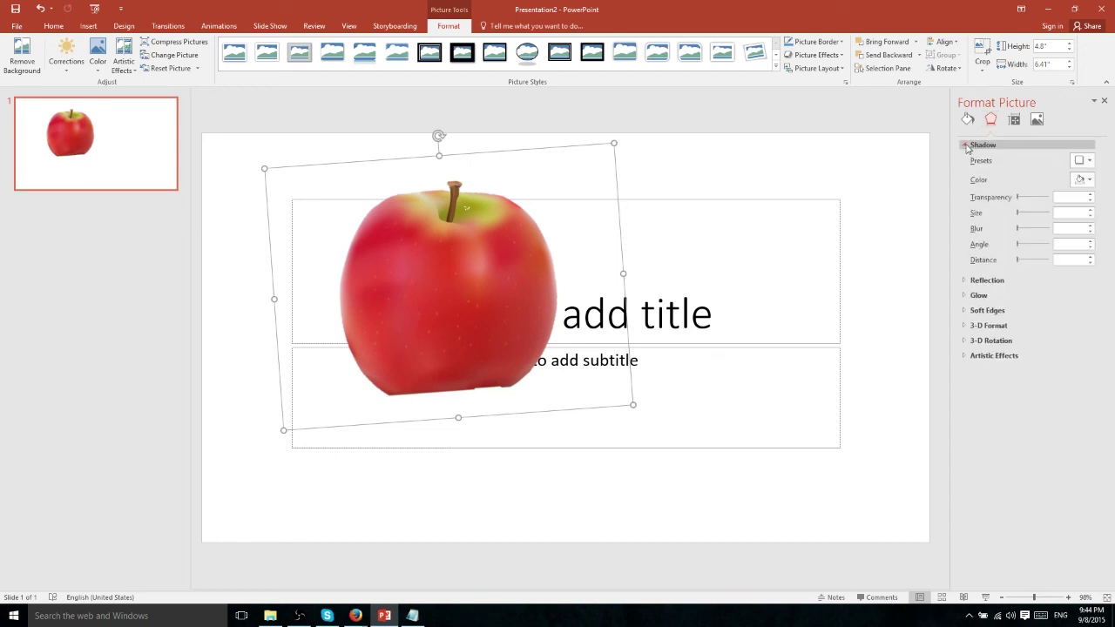
click(1083, 160)
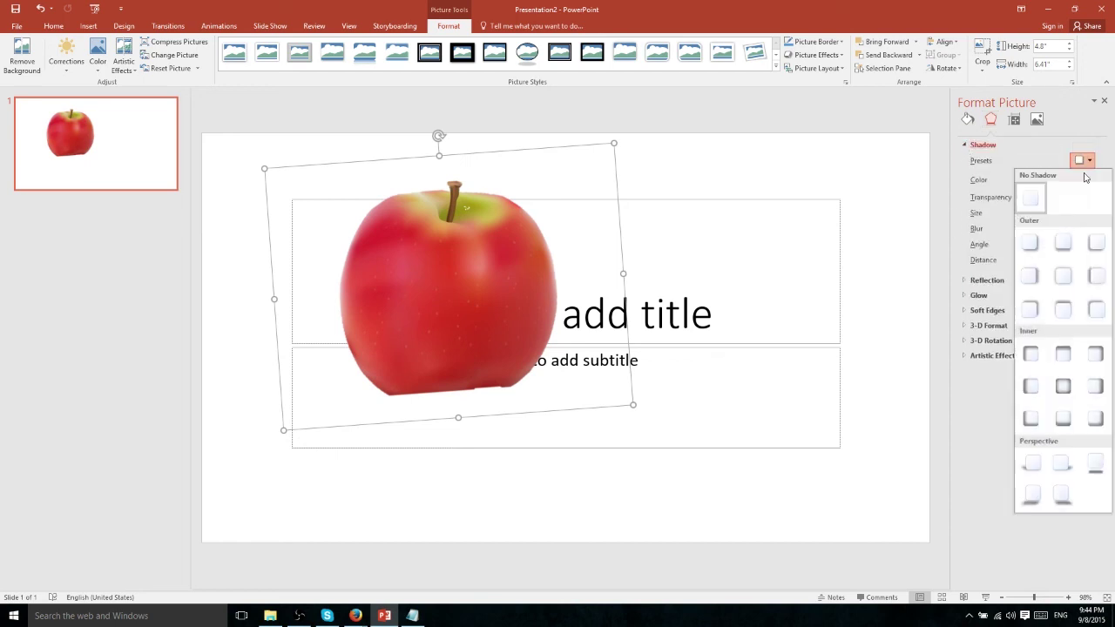
click(1094, 421)
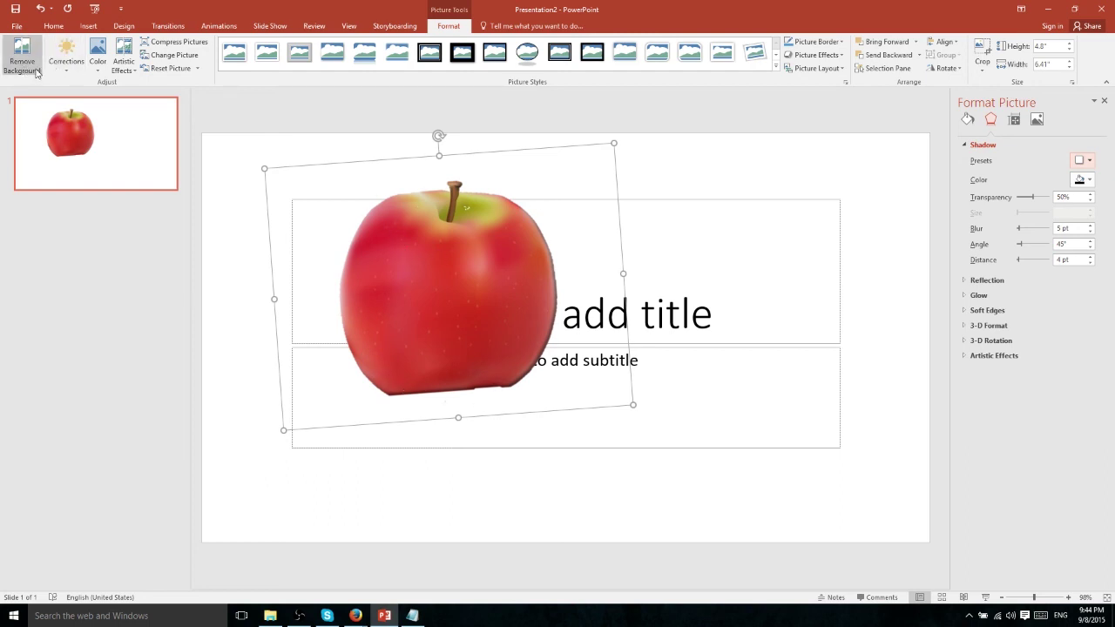
click(978, 144)
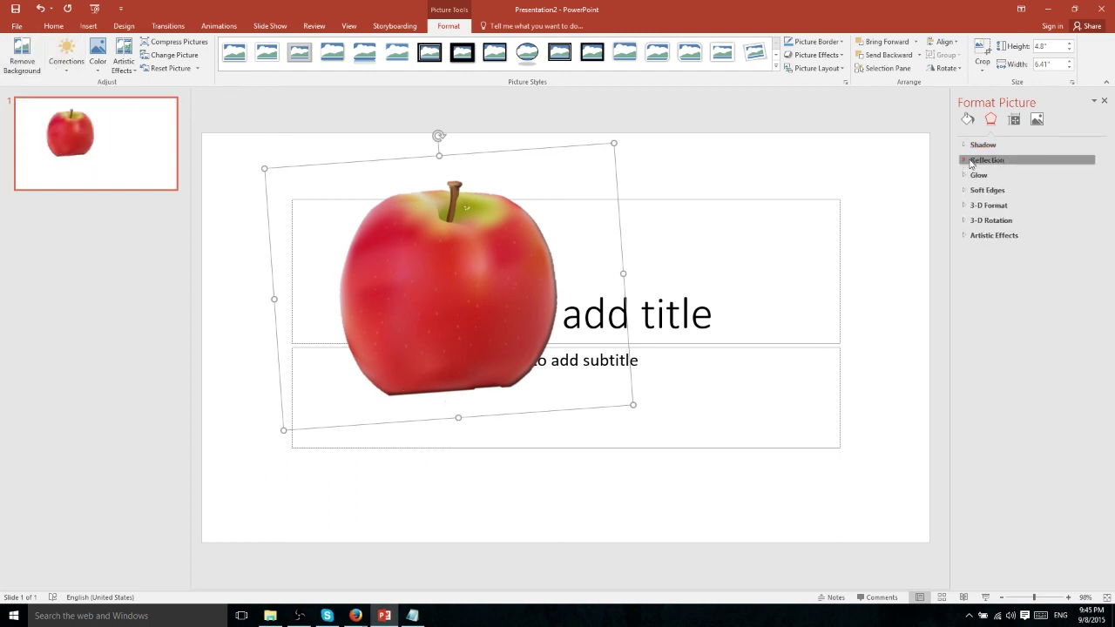
Try 5 Point soft edges on the apple picture and return it to No Soft Edges
click(972, 161)
click(969, 161)
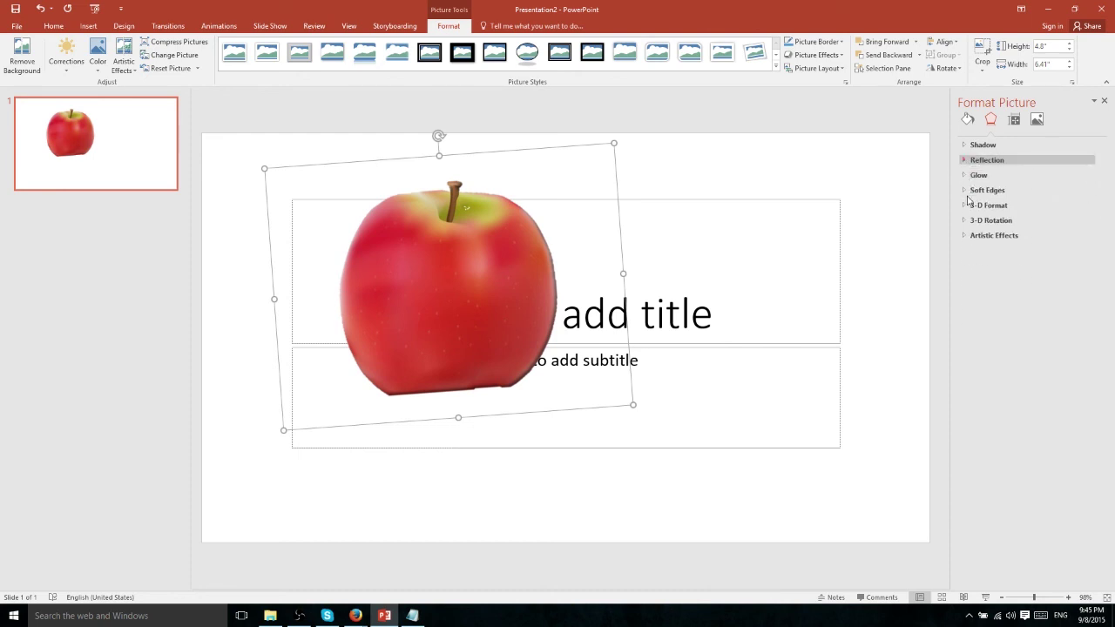
click(966, 191)
click(1082, 206)
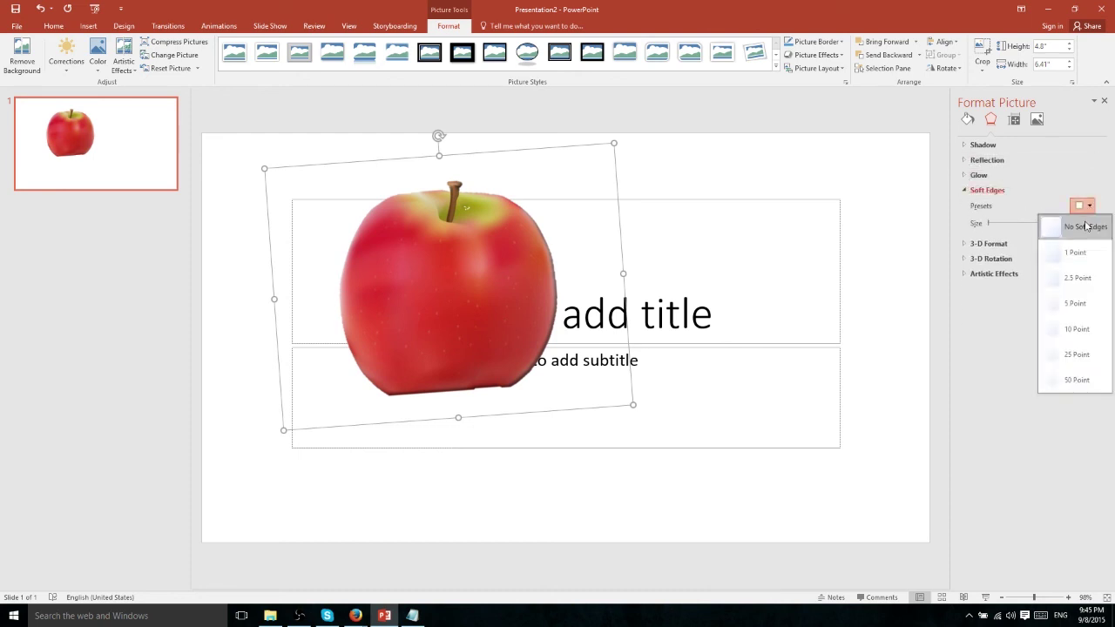
click(1068, 305)
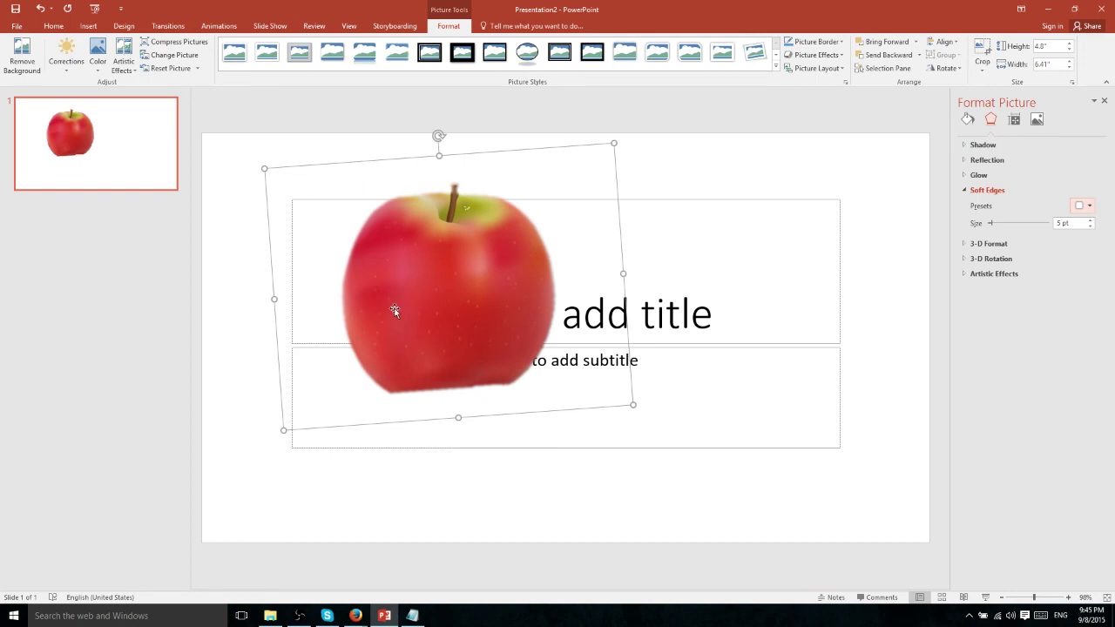
click(1084, 206)
click(1064, 237)
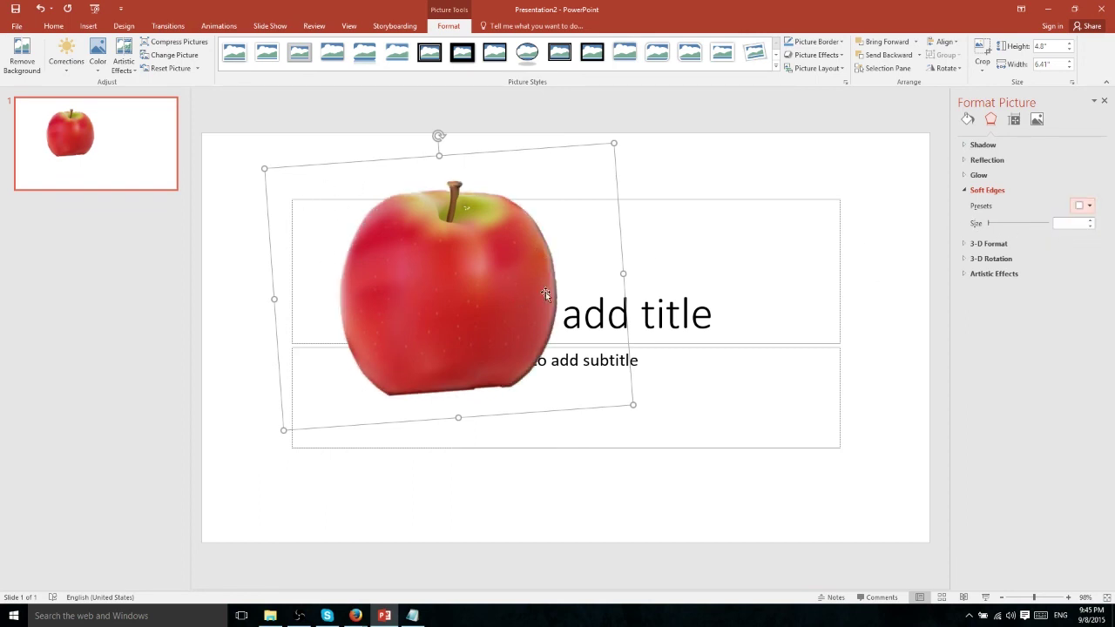
click(968, 190)
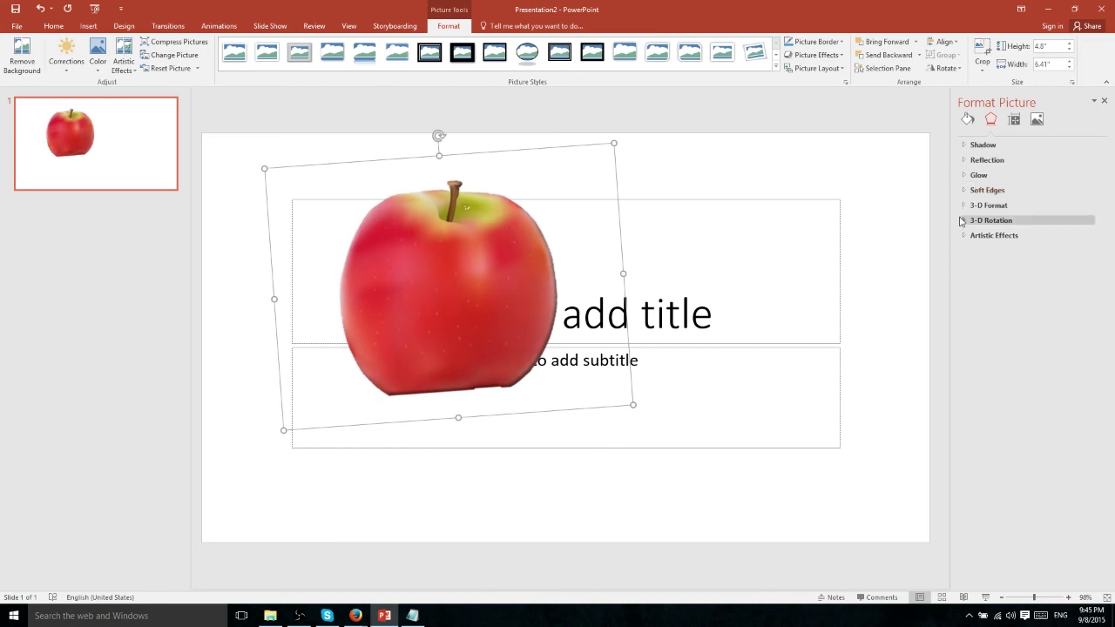
Examine the apple picture's 3-D Format settings, including the top bevel
click(967, 208)
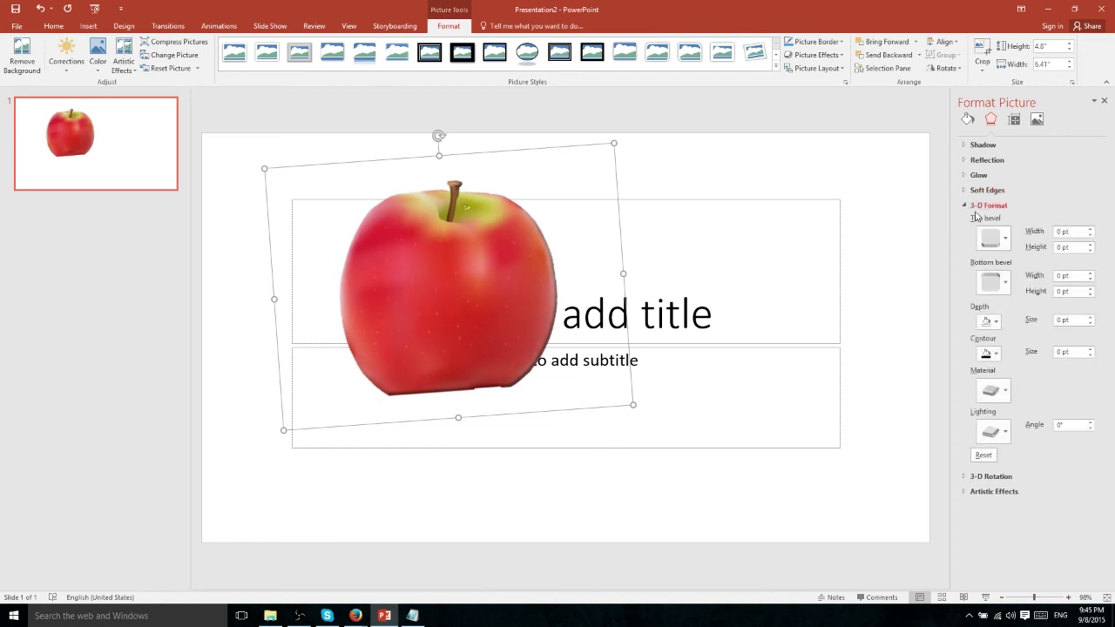
click(1008, 241)
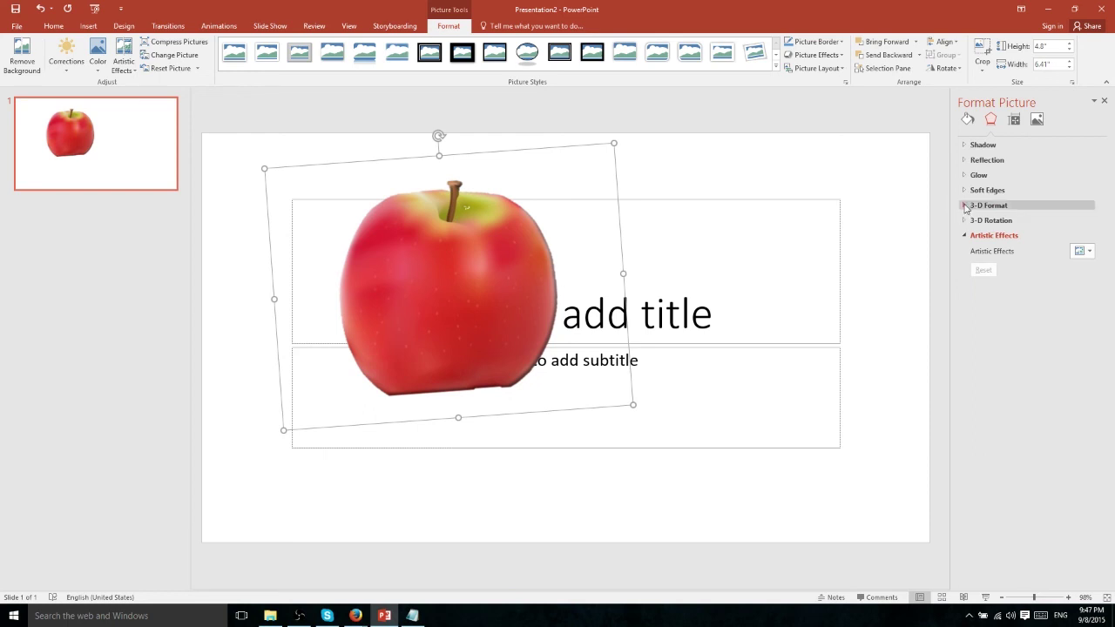
click(969, 206)
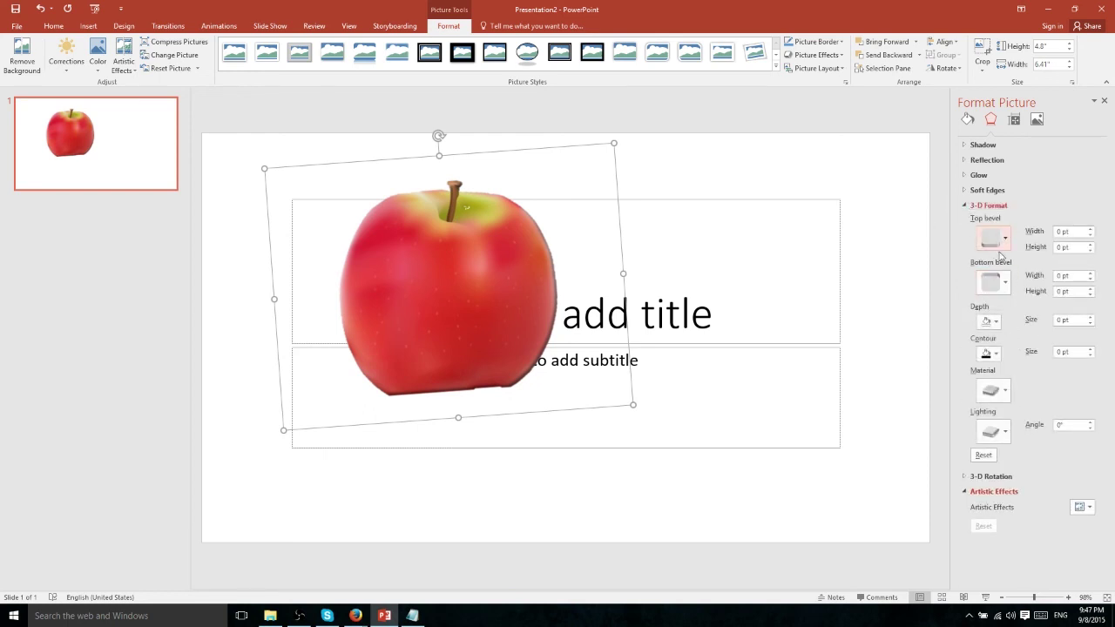
click(967, 206)
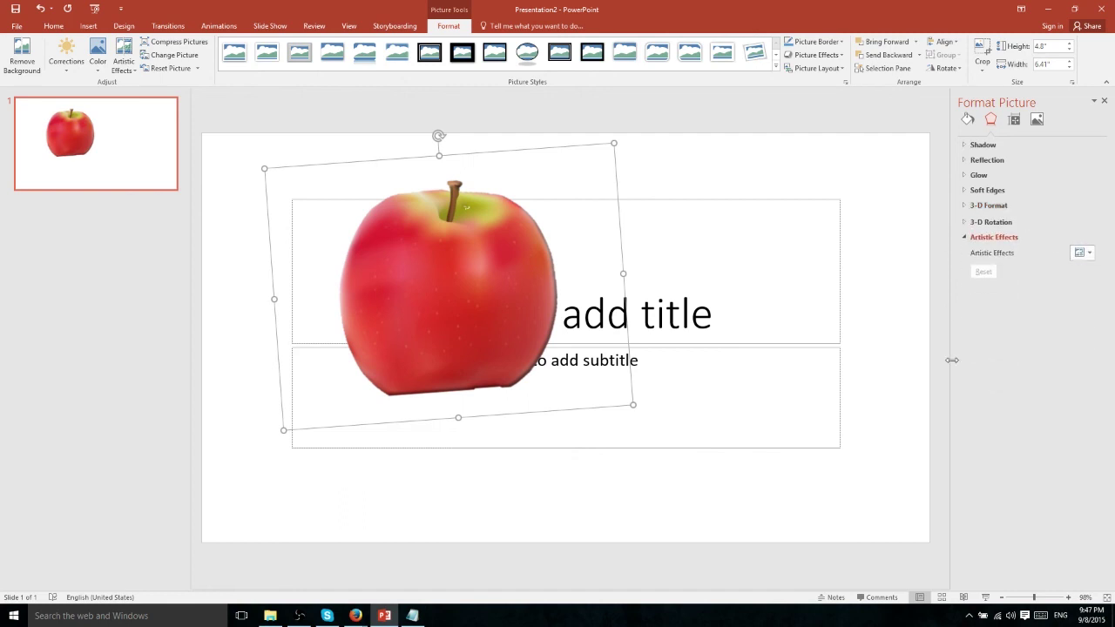
Try the grid and grain artistic effects on the apple picture, finishing with the dark glowing-edges effect
click(969, 237)
click(1081, 251)
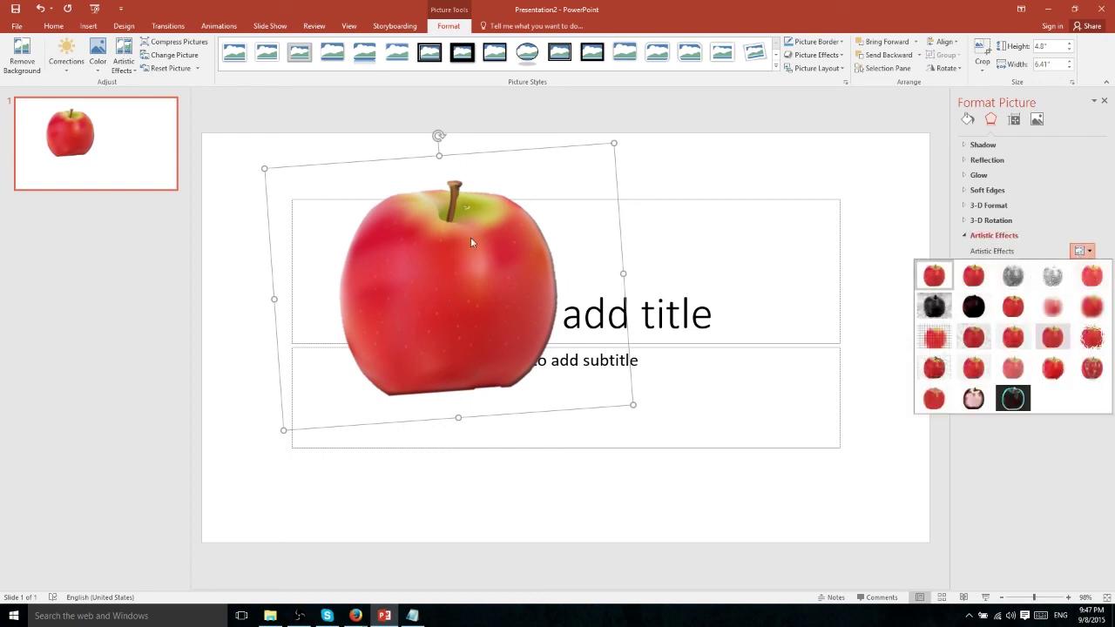
click(950, 338)
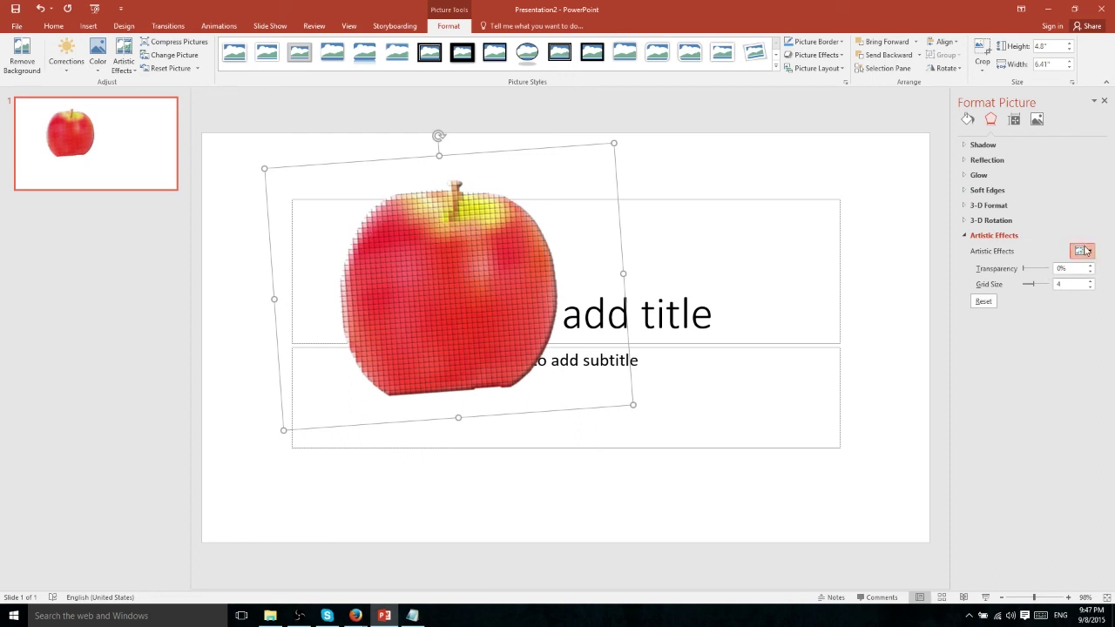
click(1084, 251)
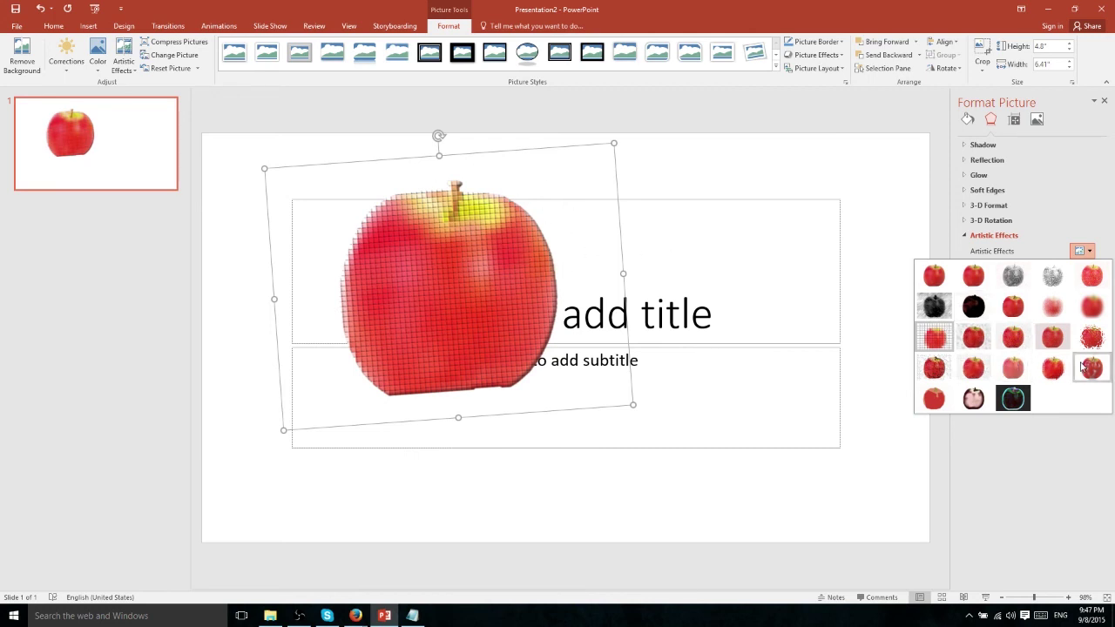
click(1014, 340)
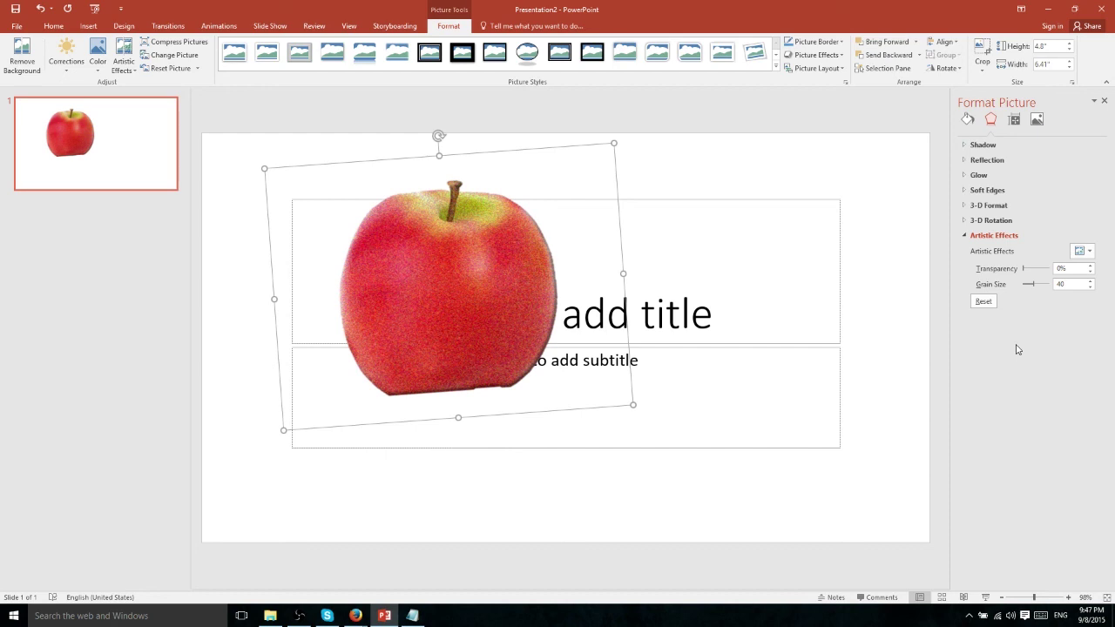
click(1079, 252)
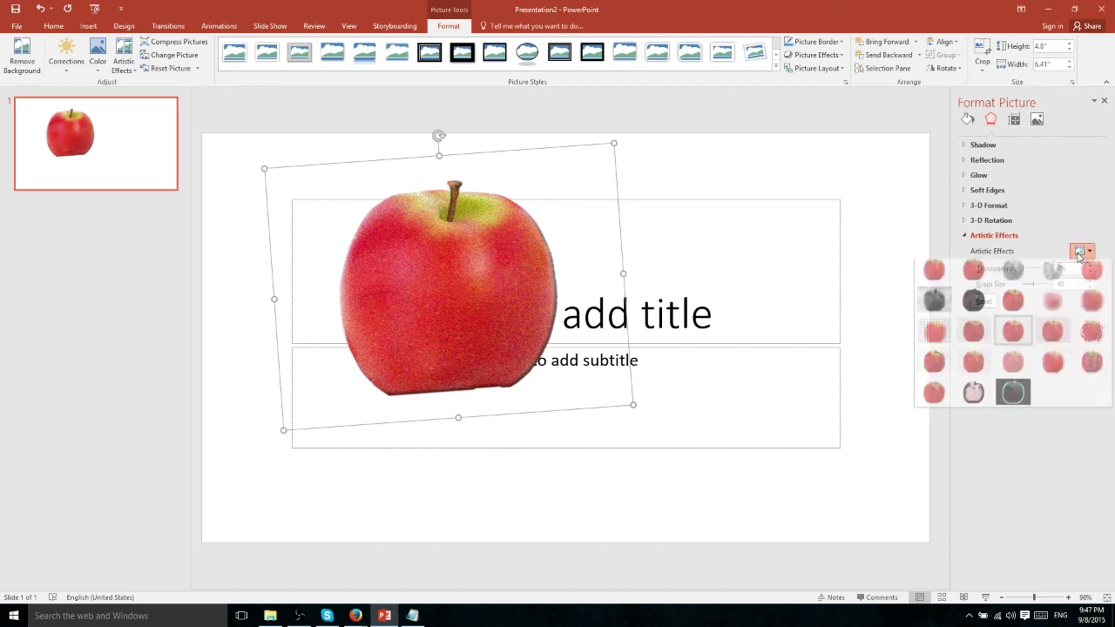
click(1014, 399)
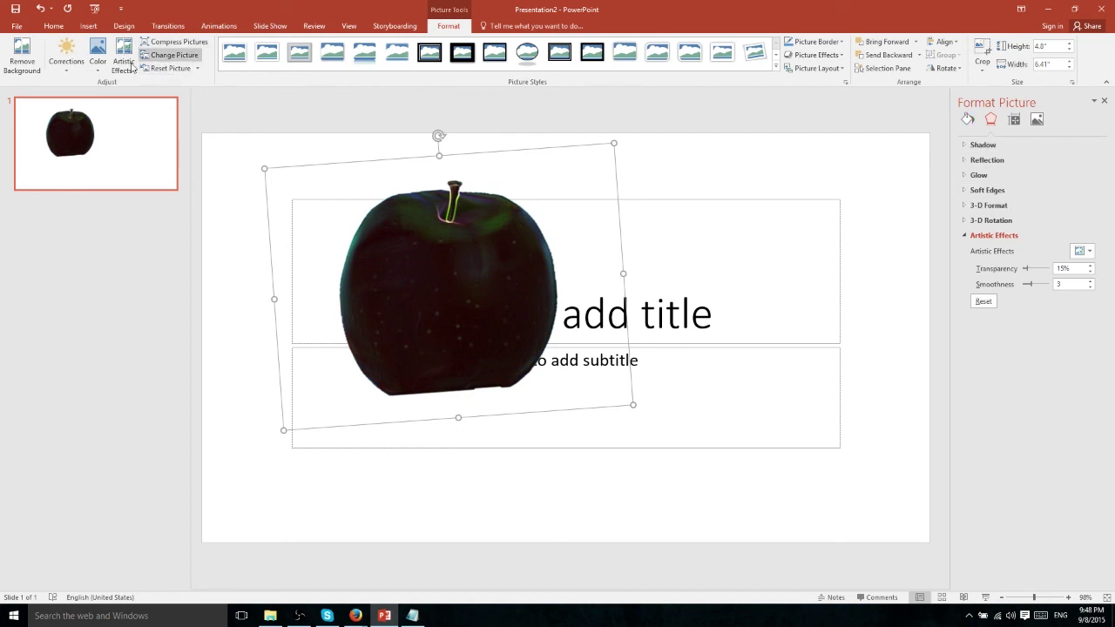
click(98, 59)
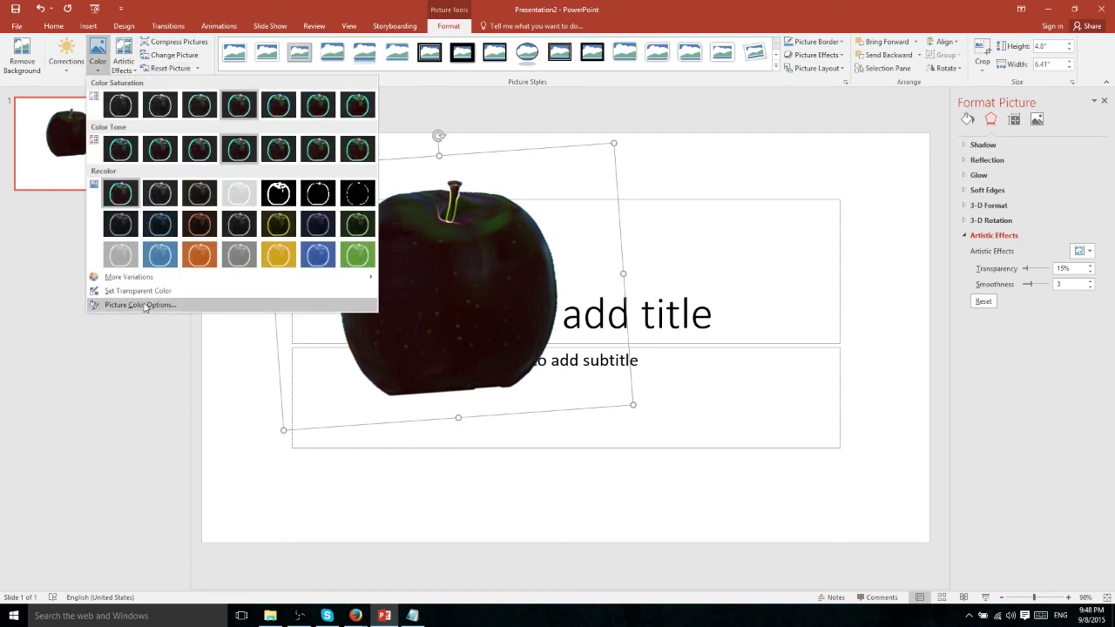
click(813, 85)
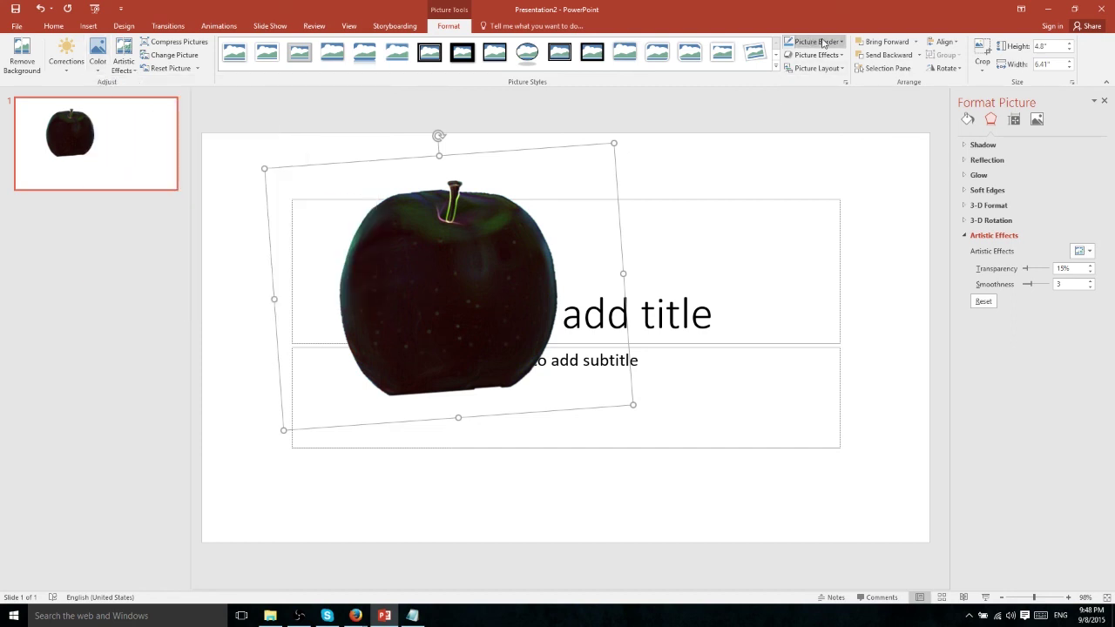
click(826, 55)
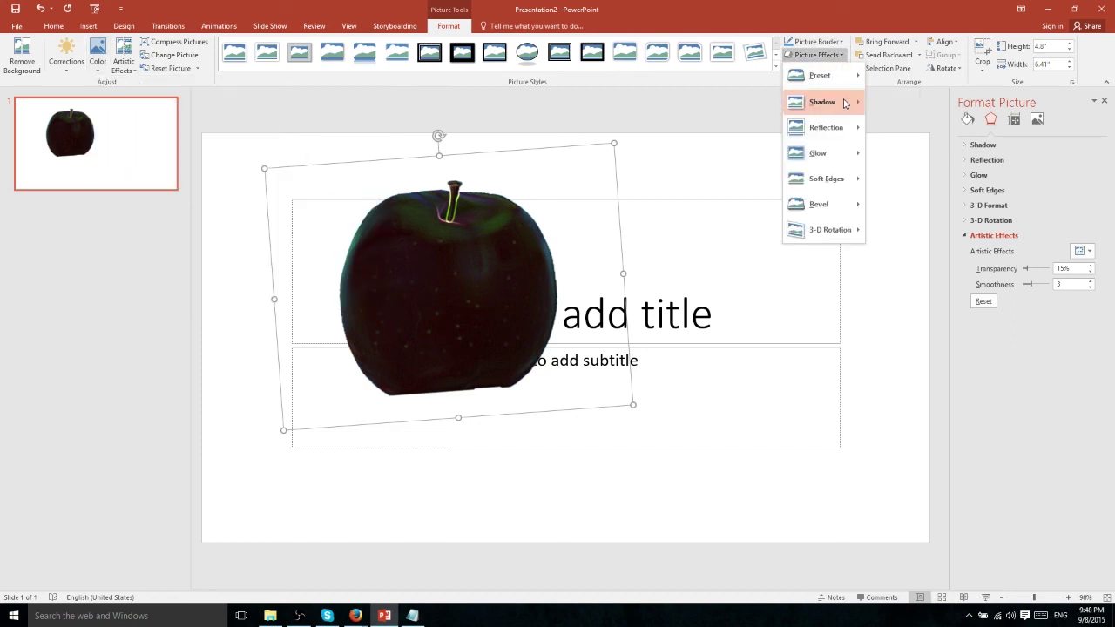
mouse_move(846, 165)
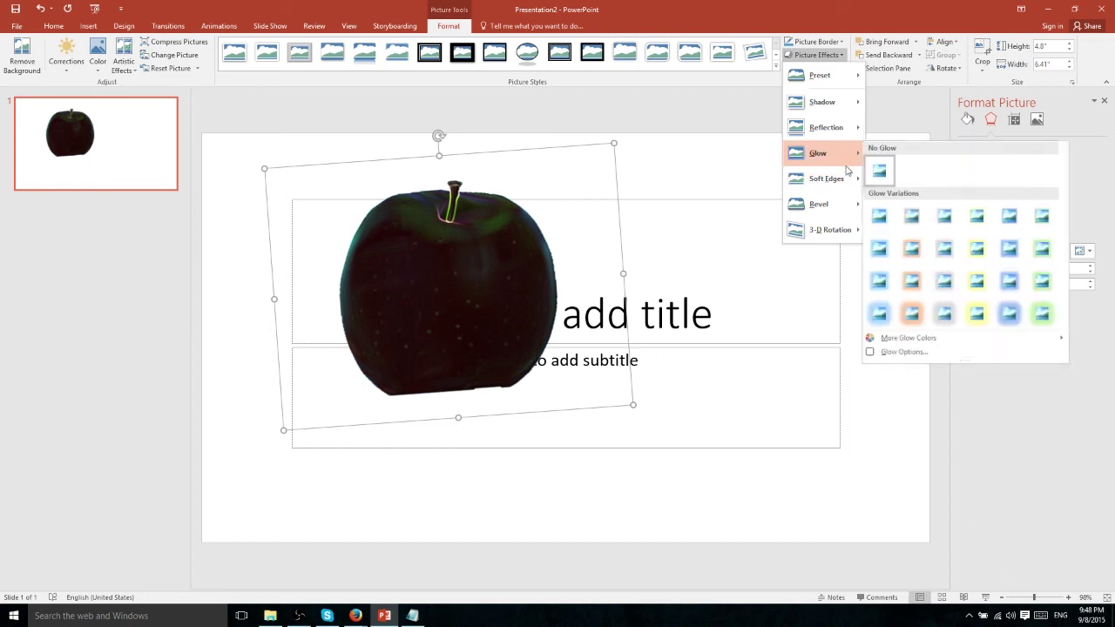
click(758, 104)
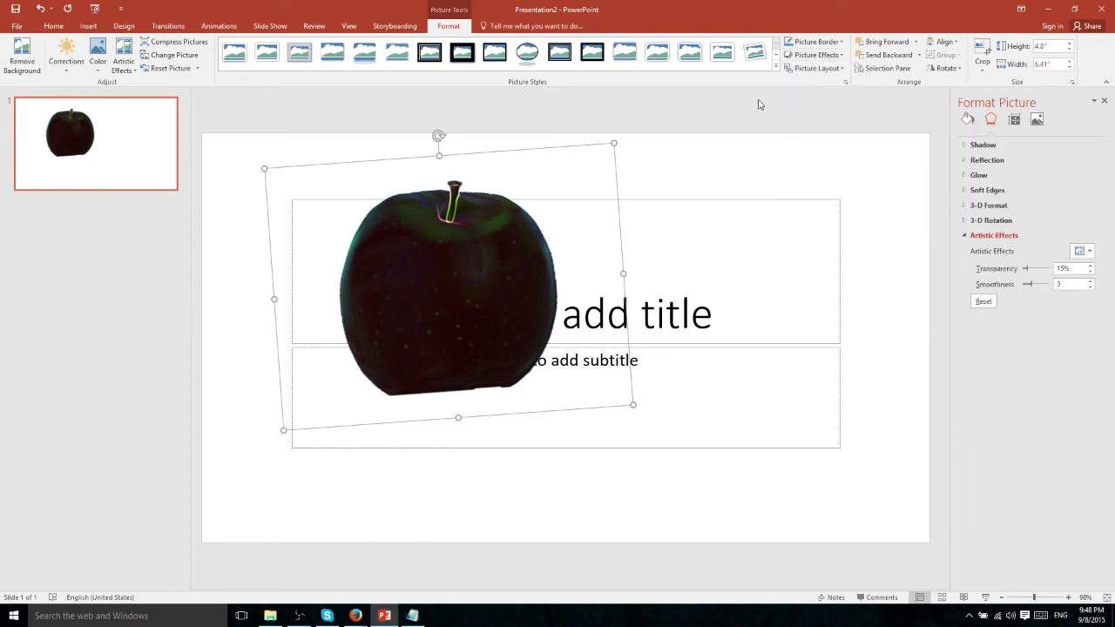
Try a solid fill, a gradient fill and a picture or texture fill behind the apple
click(967, 120)
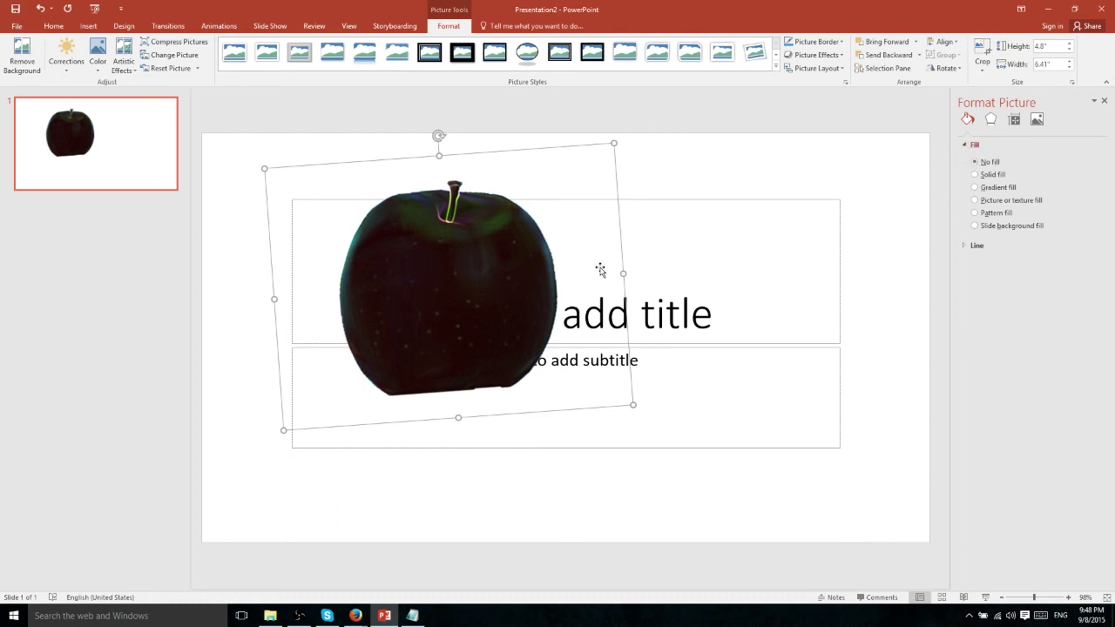
click(983, 176)
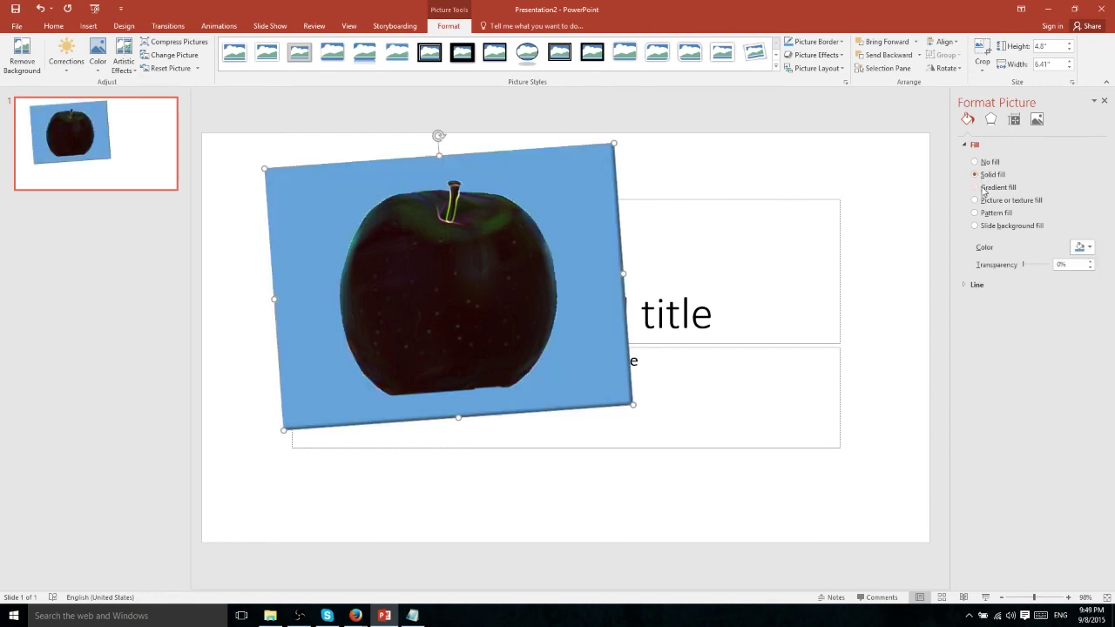
click(984, 188)
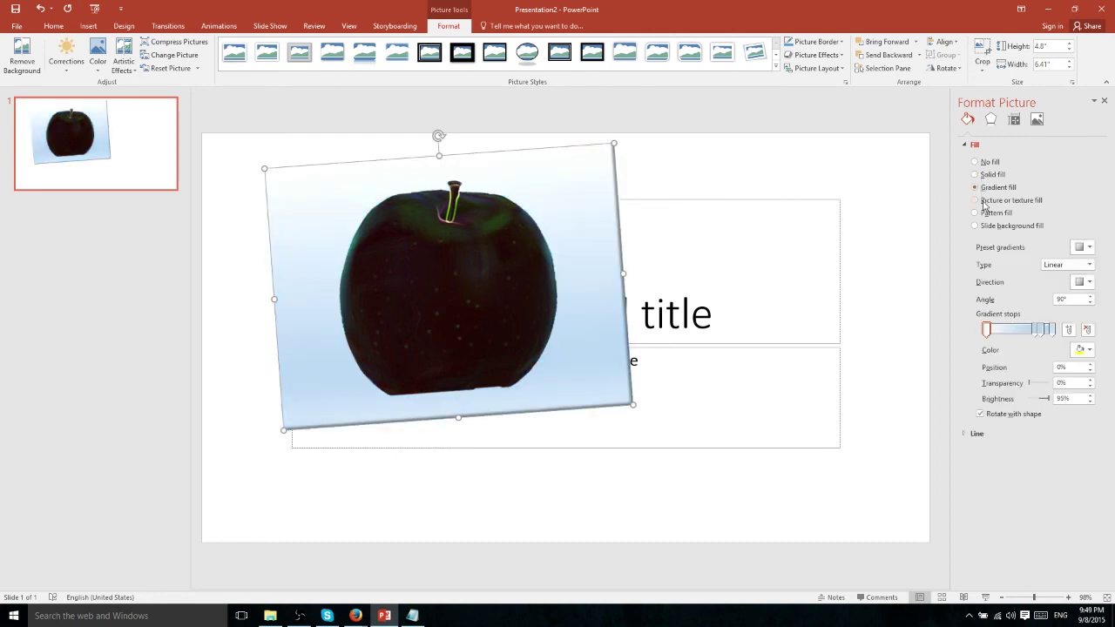
click(985, 202)
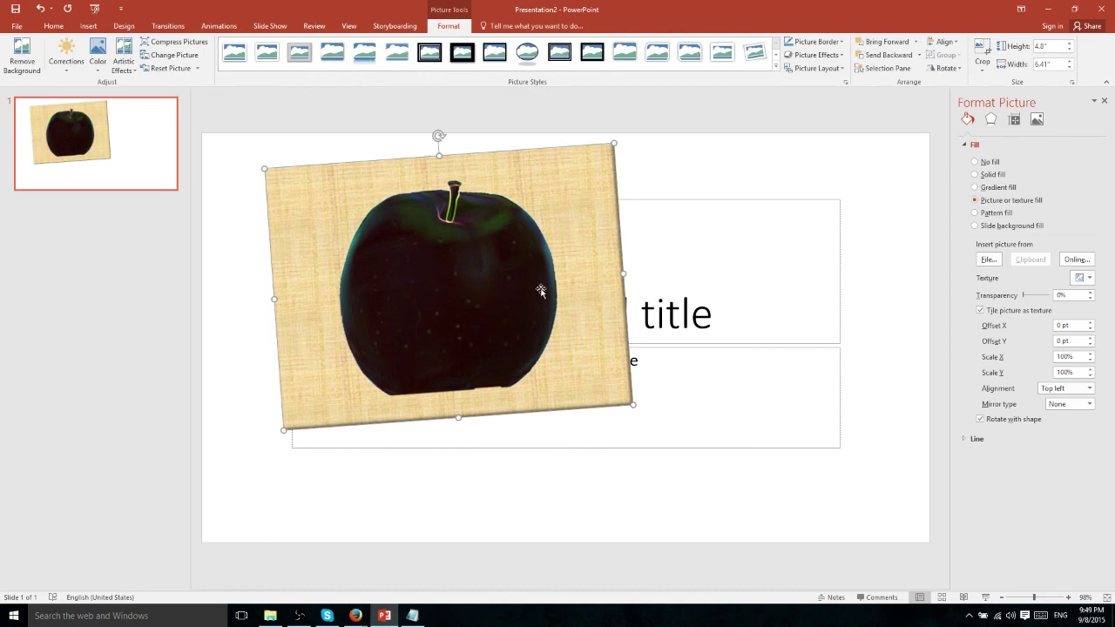
Try a pattern fill behind the apple, view its foreground and background color choices, and switch to Slide background fill
click(983, 213)
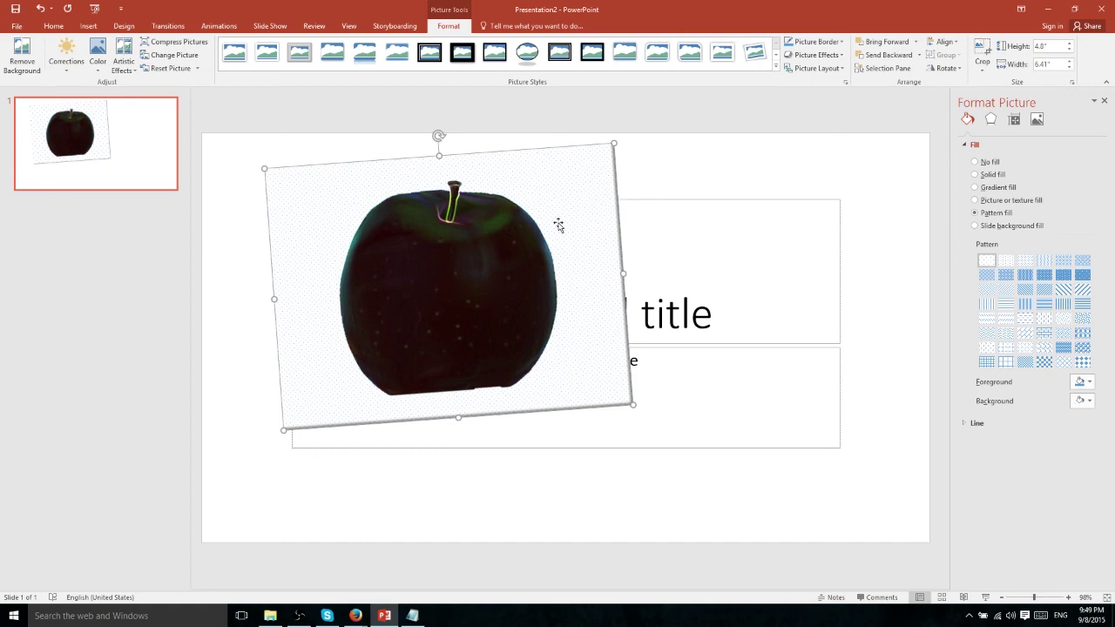
click(1089, 381)
click(1089, 381)
click(1089, 401)
click(1089, 401)
click(975, 227)
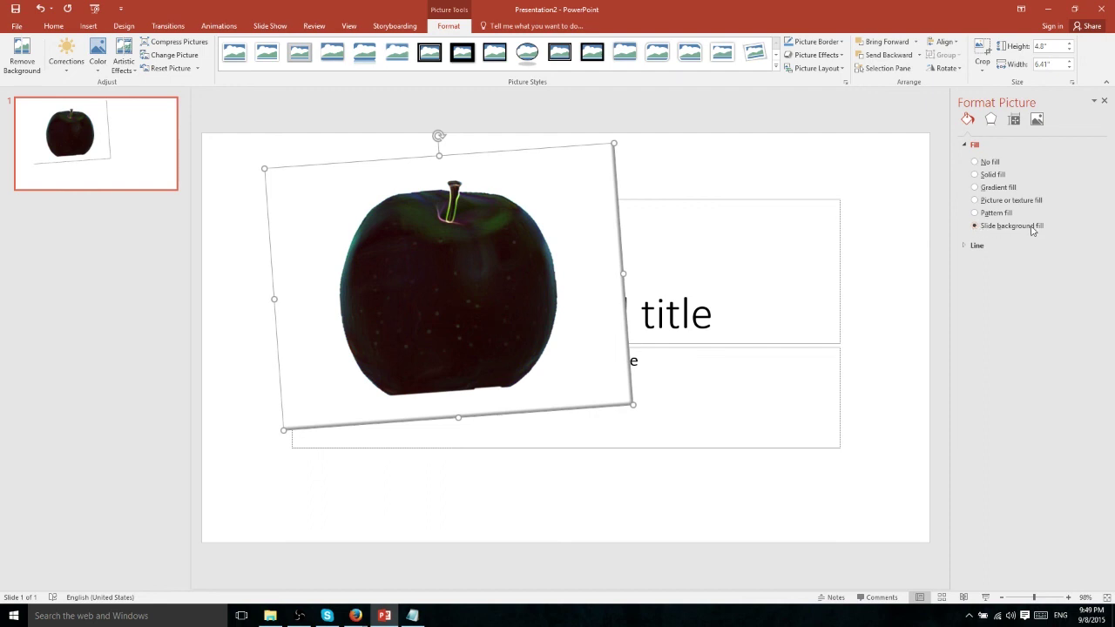
Move the apple picture slightly down and right, and apply the dark green theme with the red tag to the slide
drag(587, 165, 612, 190)
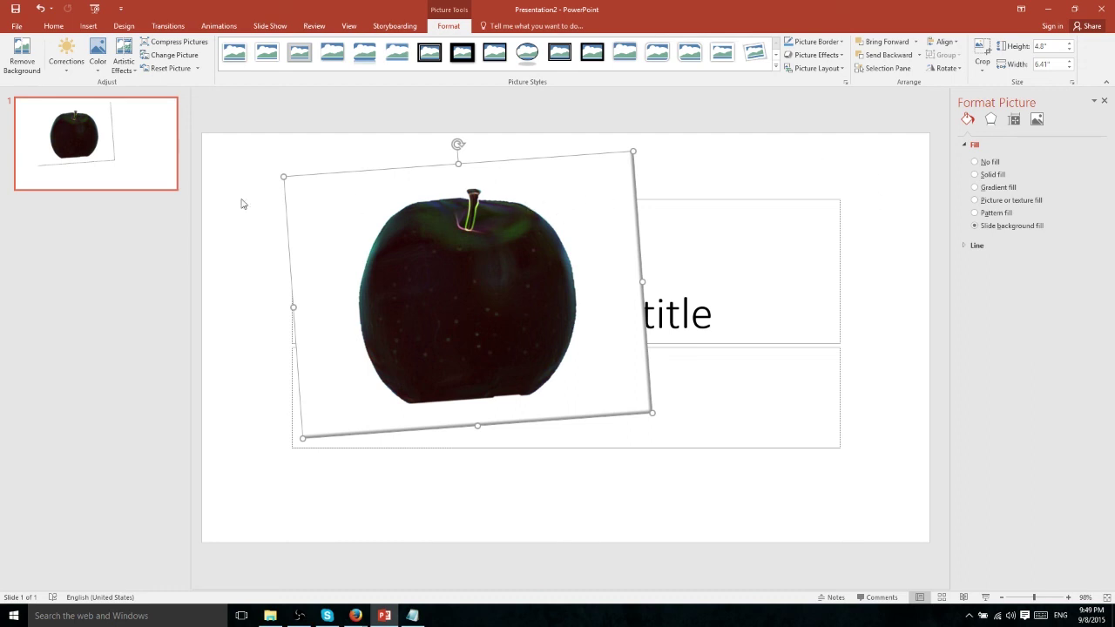
click(75, 104)
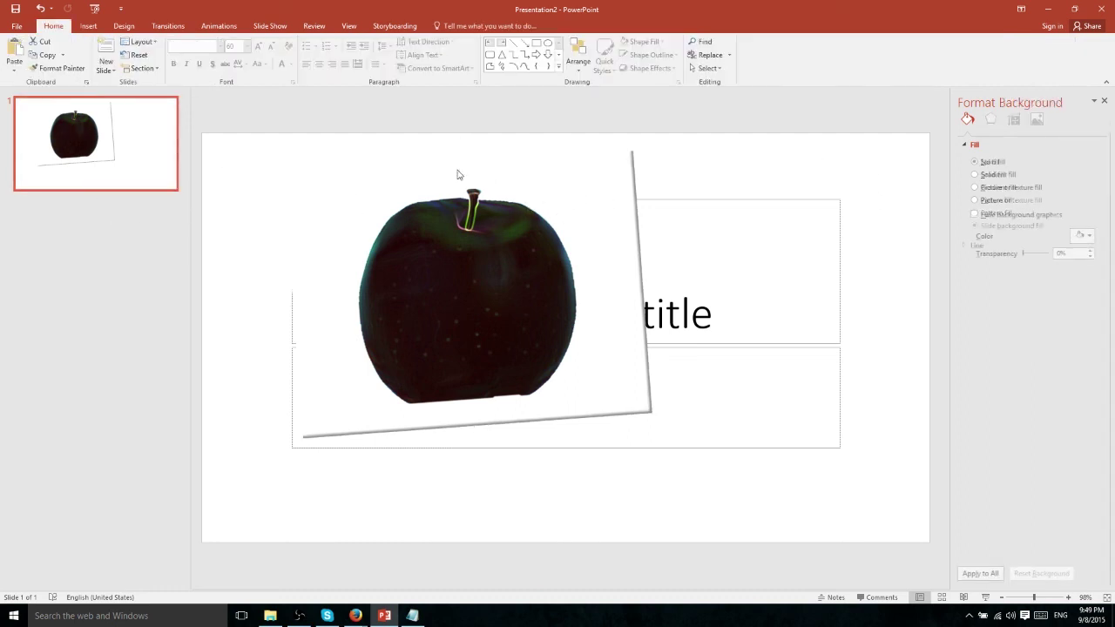
click(123, 26)
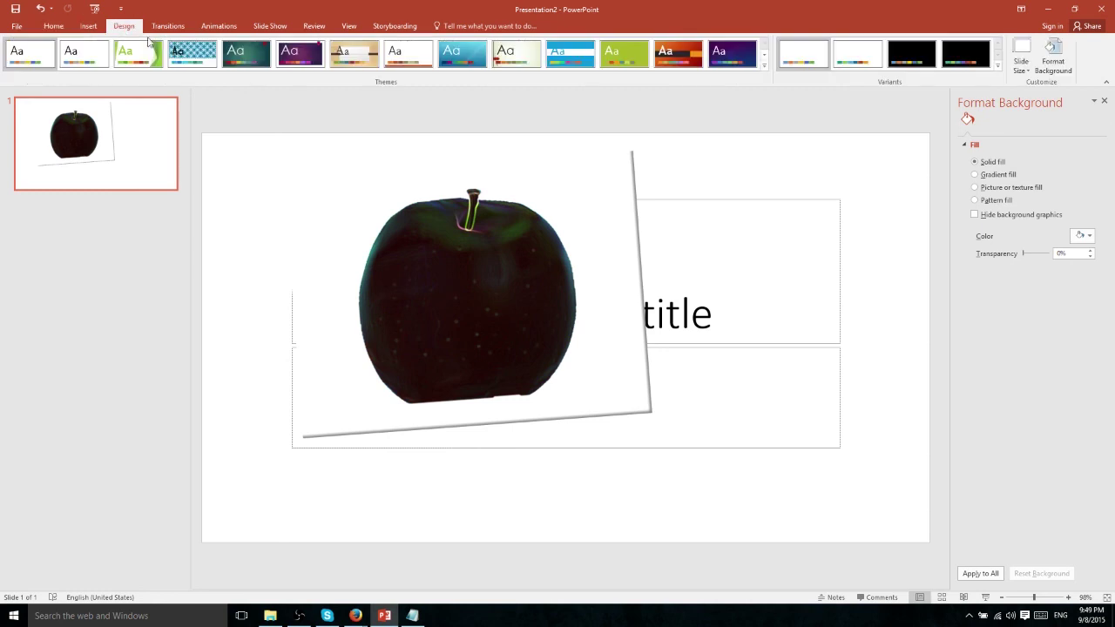
click(245, 53)
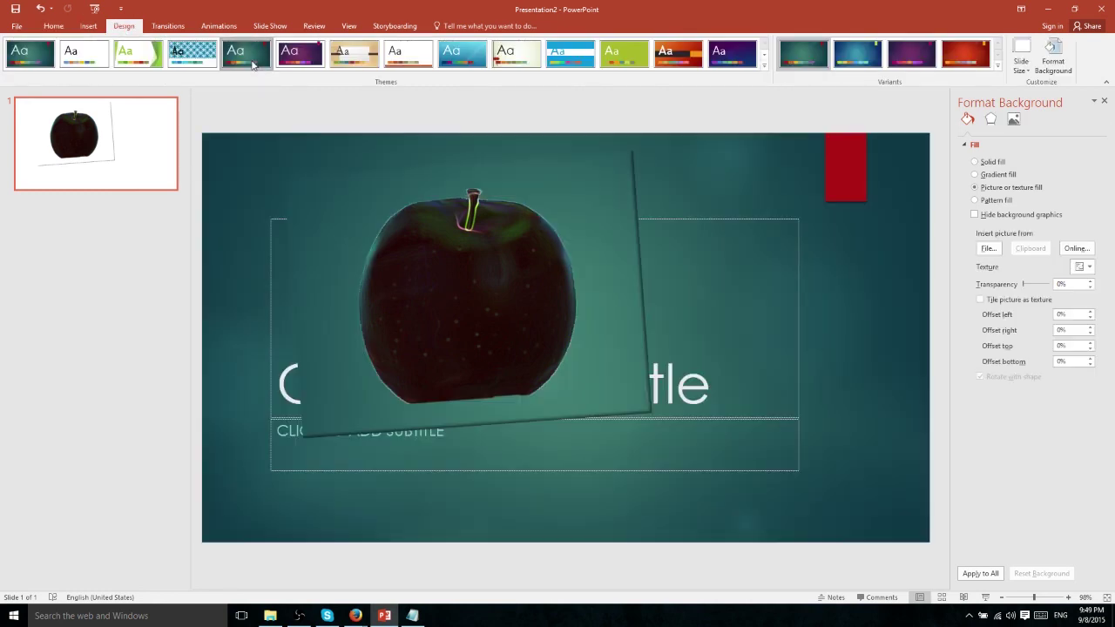
Move the apple picture slightly down and left on the themed slide and show its picture formatting options
click(548, 211)
mouse_move(569, 207)
mouse_down()
mouse_move(552, 186)
mouse_move(559, 215)
mouse_up()
click(449, 25)
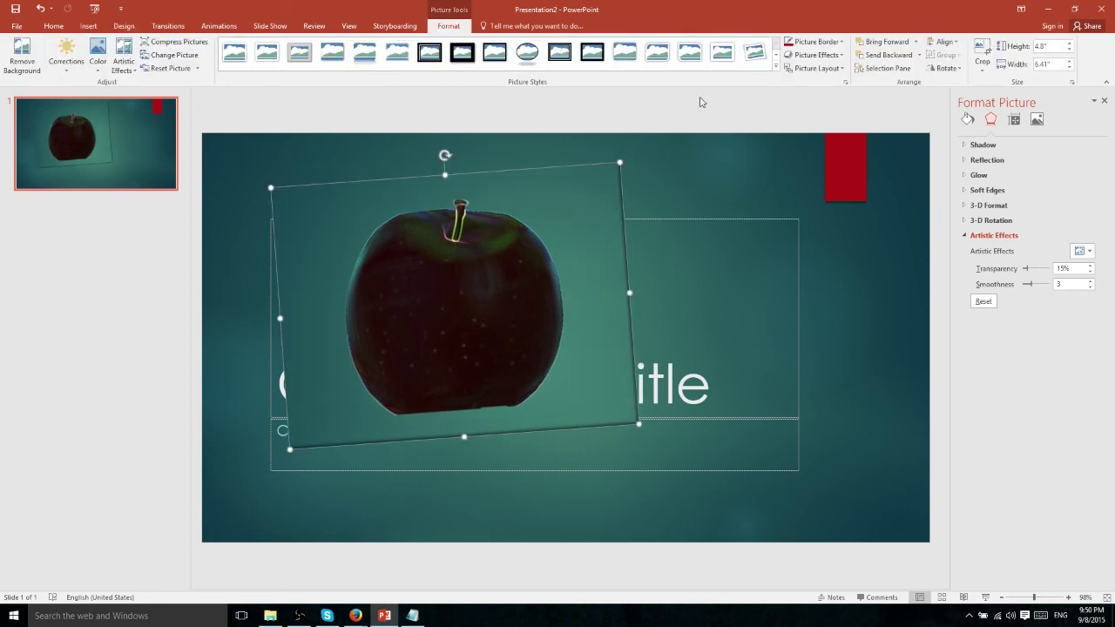
Preview the Picture Grid layout for the single apple without applying it, and move the picture slightly up
click(838, 69)
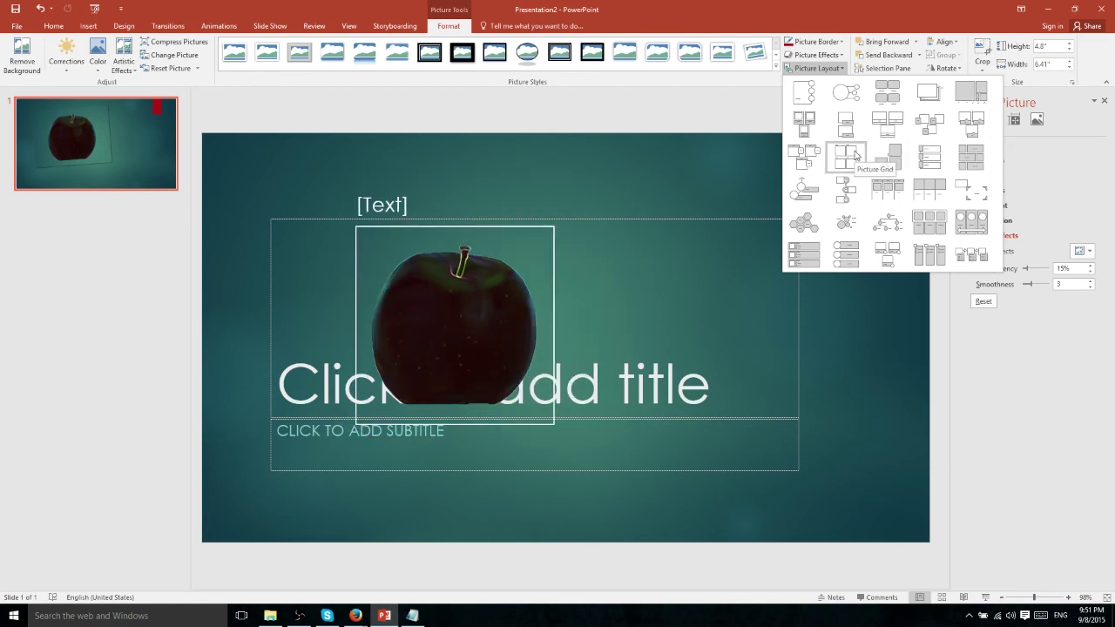
click(639, 217)
drag(383, 259, 378, 223)
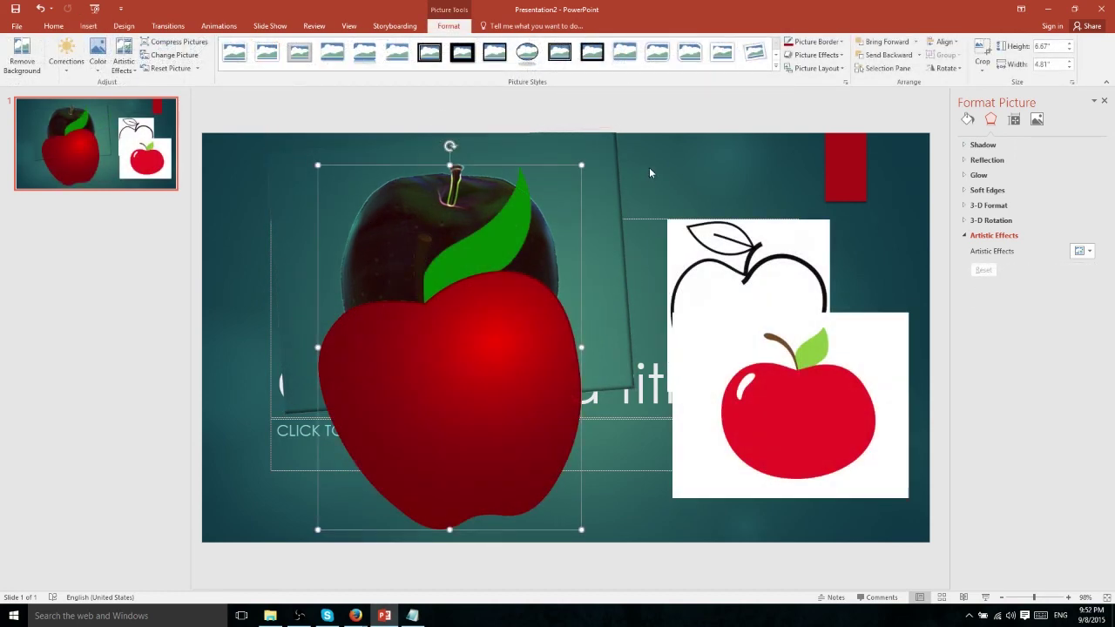
Select all four apple pictures and convert them to the Picture Grid layout
click(606, 199)
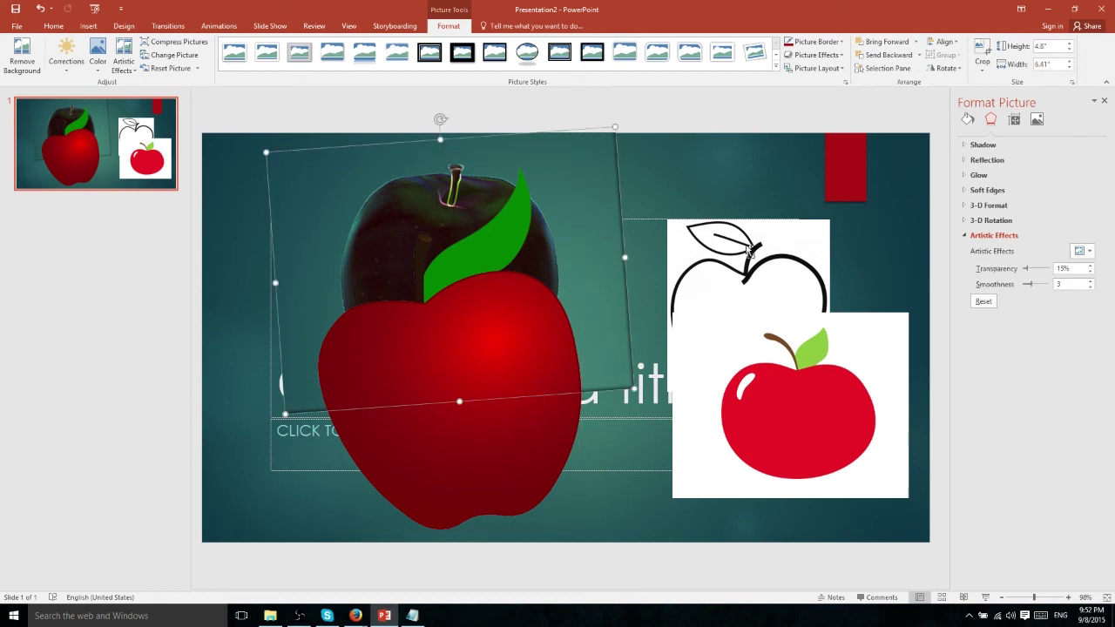
shift+click(749, 252)
shift+click(730, 454)
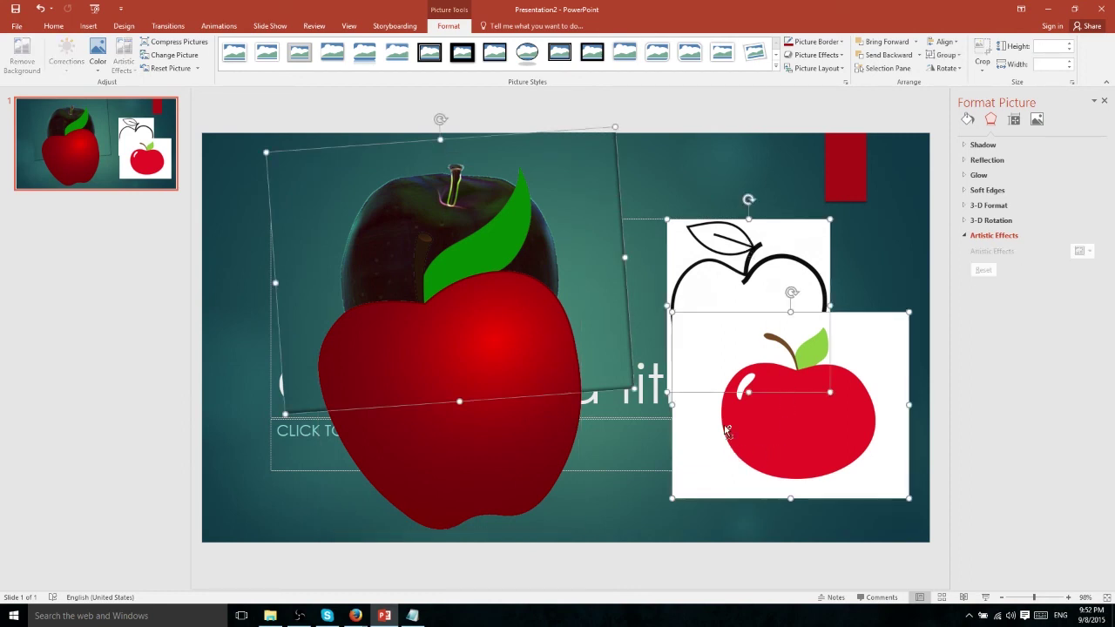
shift+click(543, 440)
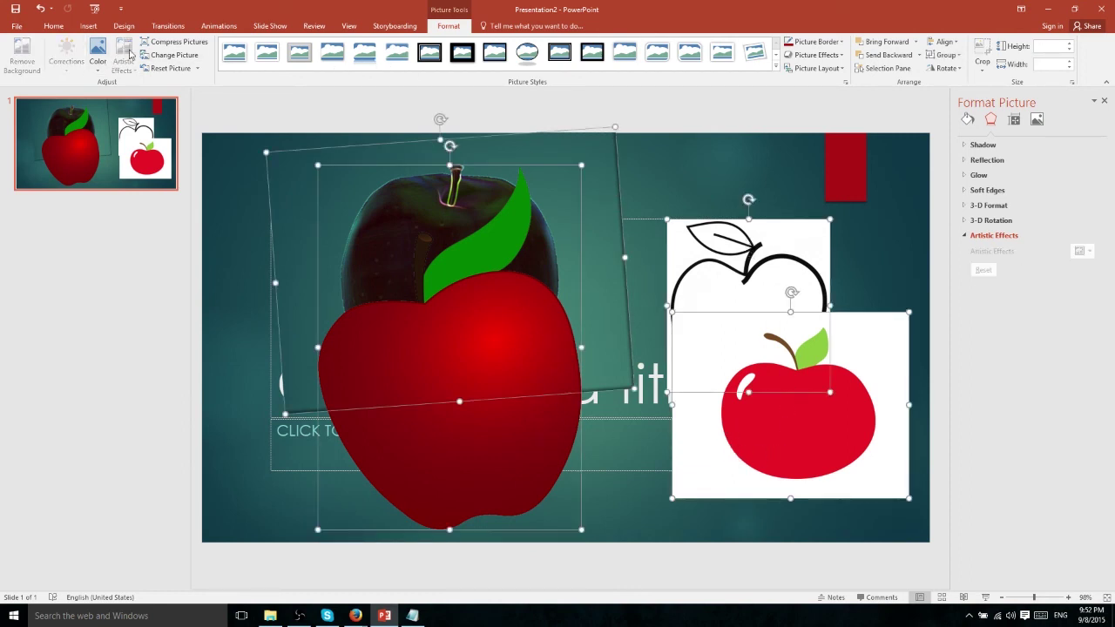
click(844, 69)
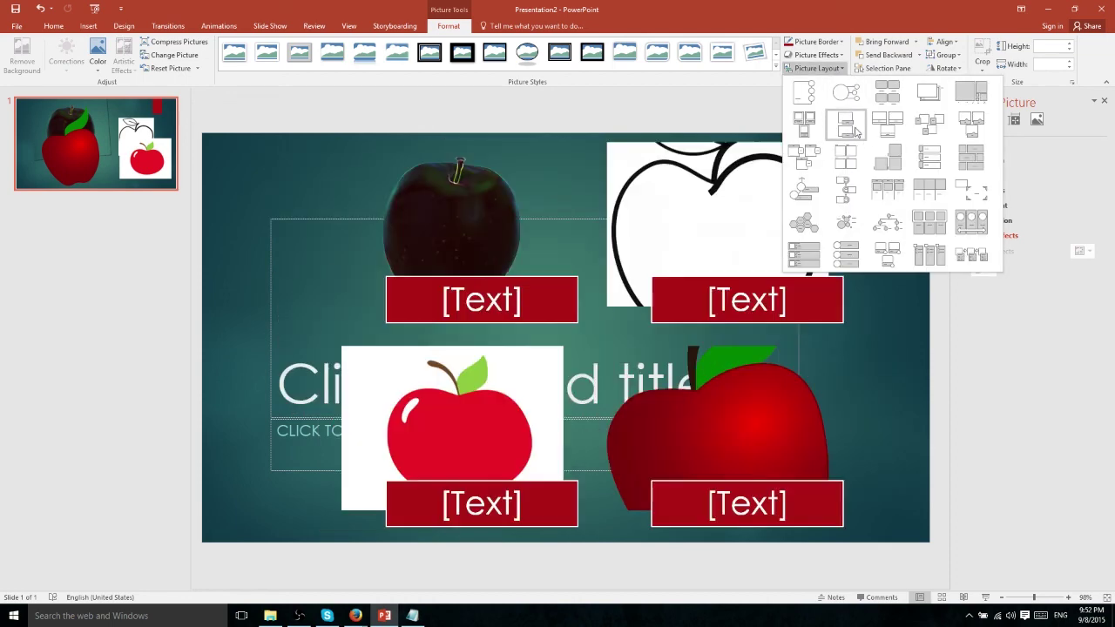
click(846, 157)
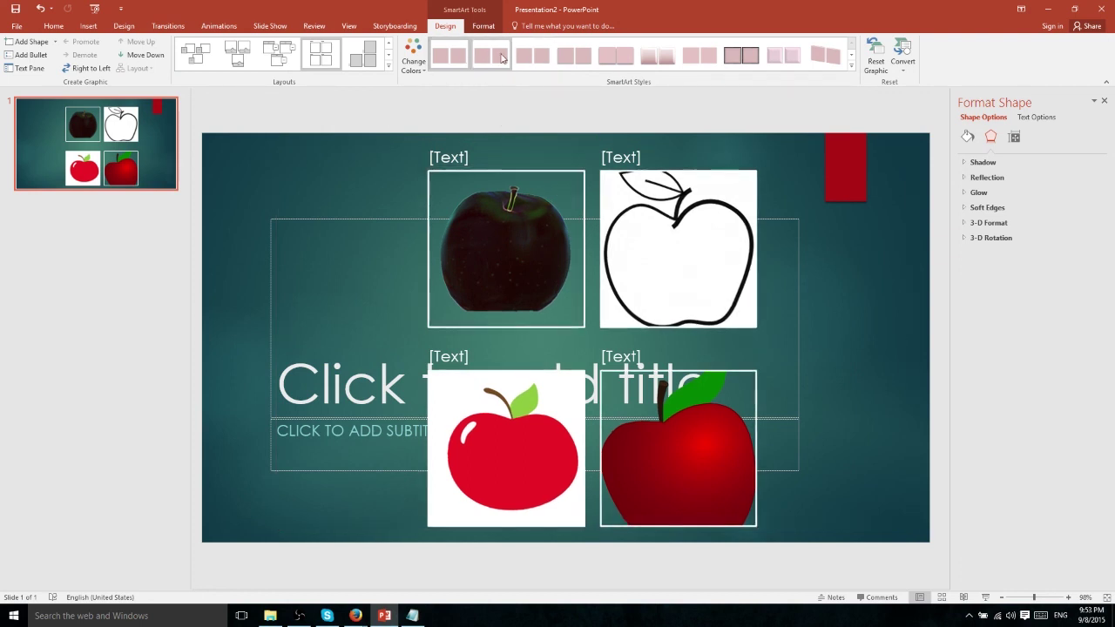
Try the shadowed and Cartoon SmartArt styles on the picture grid, finishing with the tilted 3-D perspective style
click(606, 56)
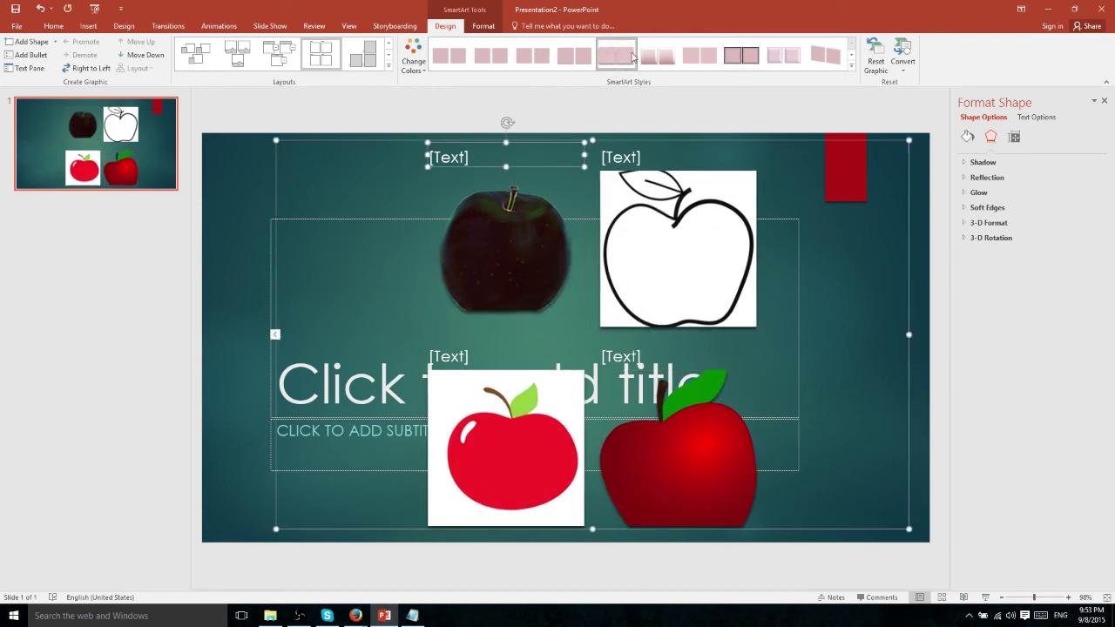
click(743, 58)
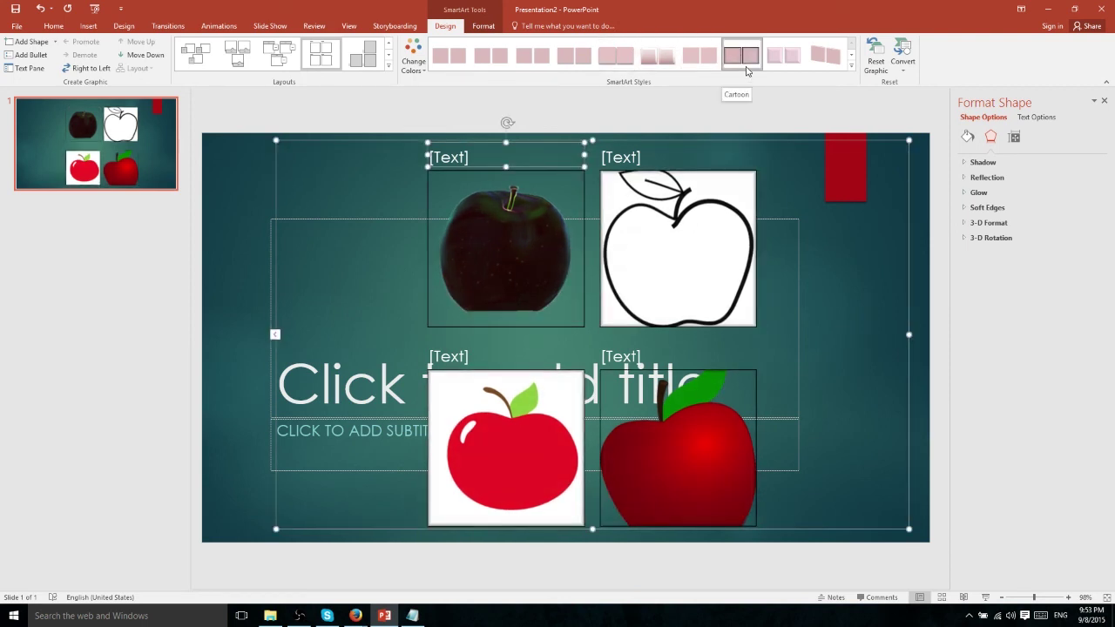
click(845, 57)
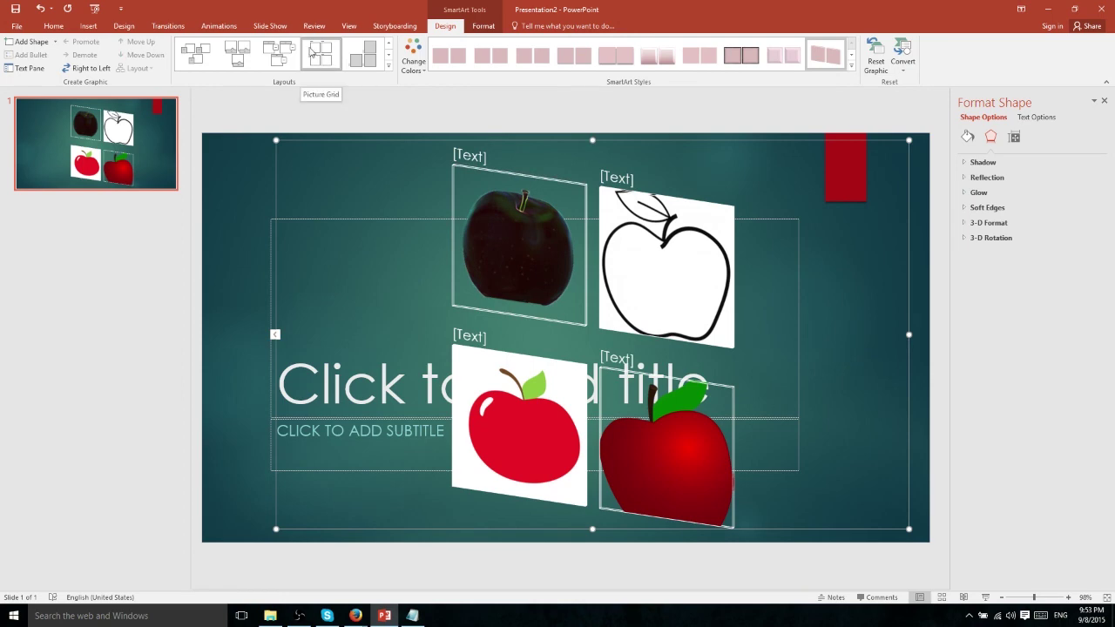
Switch the SmartArt graphic to the layout with alternating picture and text blocks, and move it right on the slide
scroll(305, 56, down, 1)
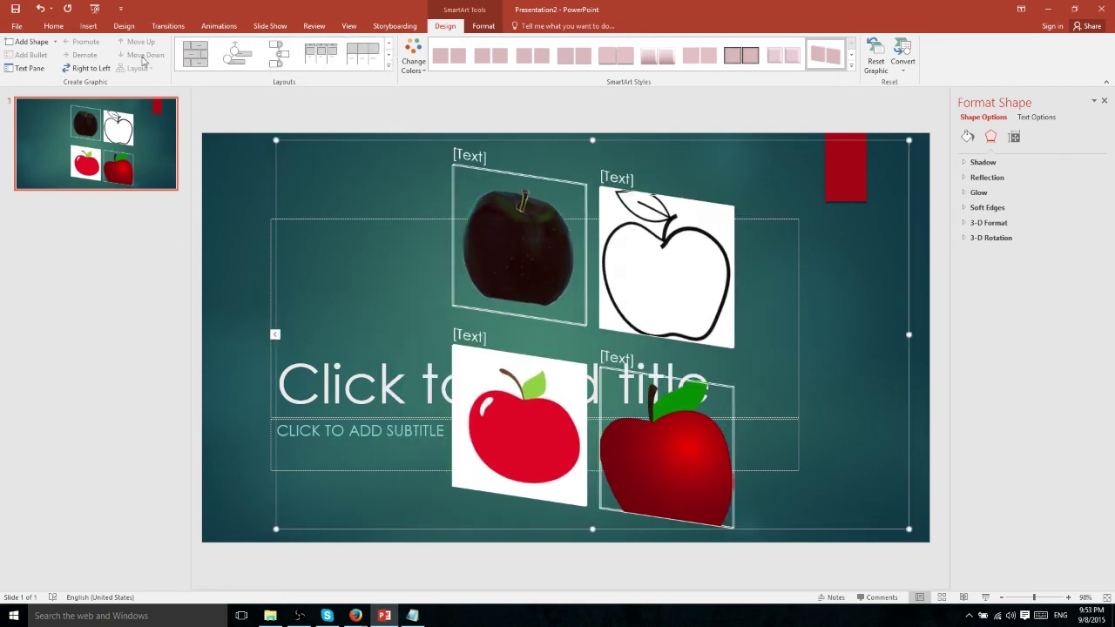
click(199, 54)
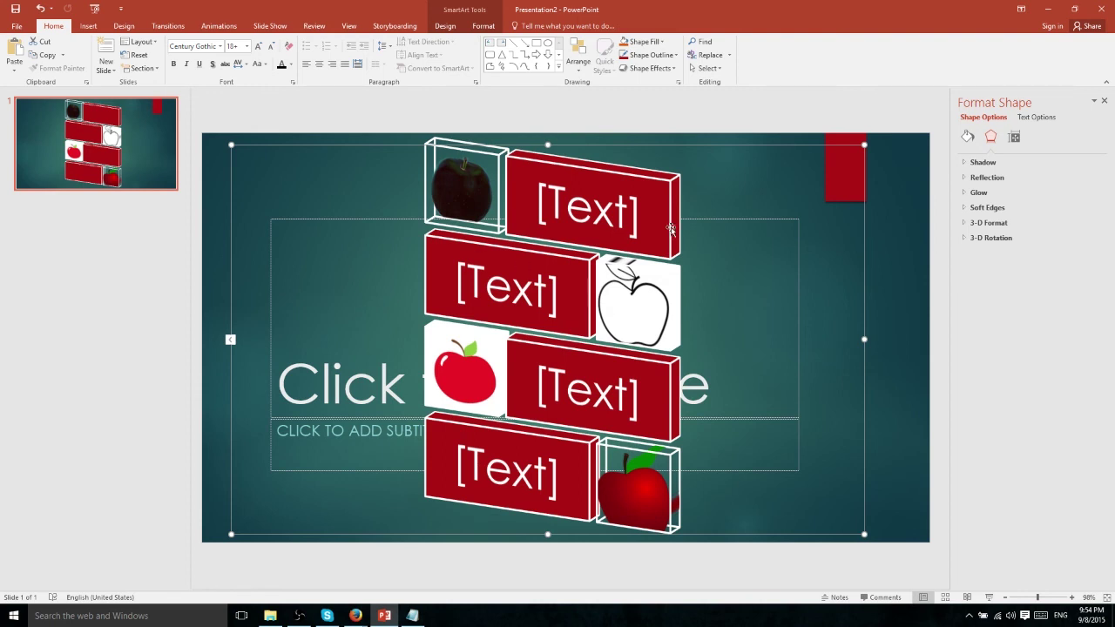
drag(231, 144, 324, 155)
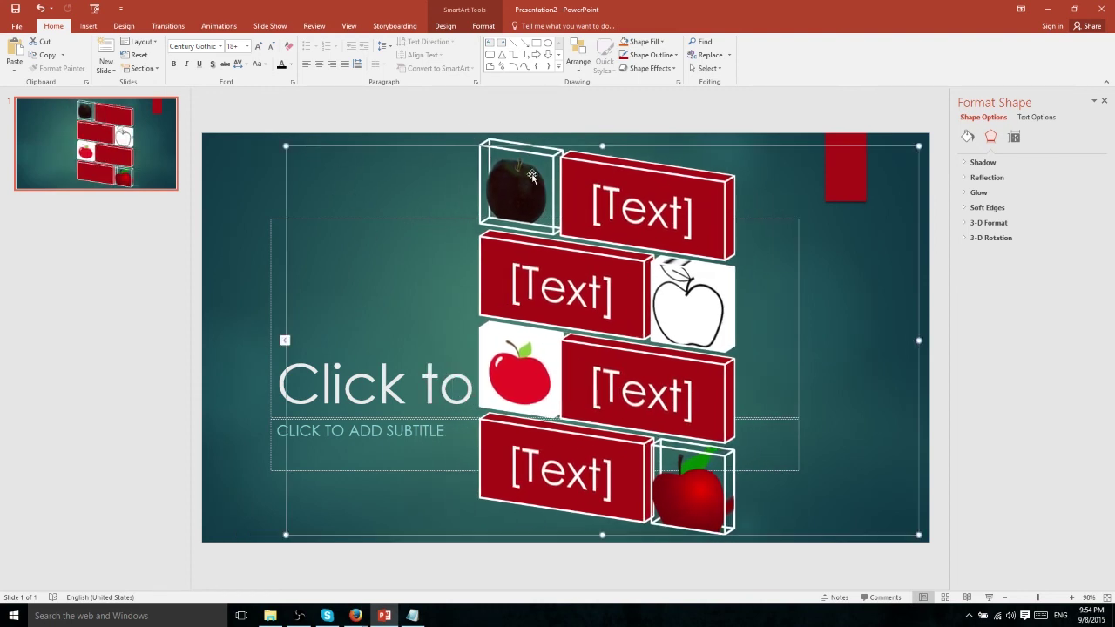
click(538, 179)
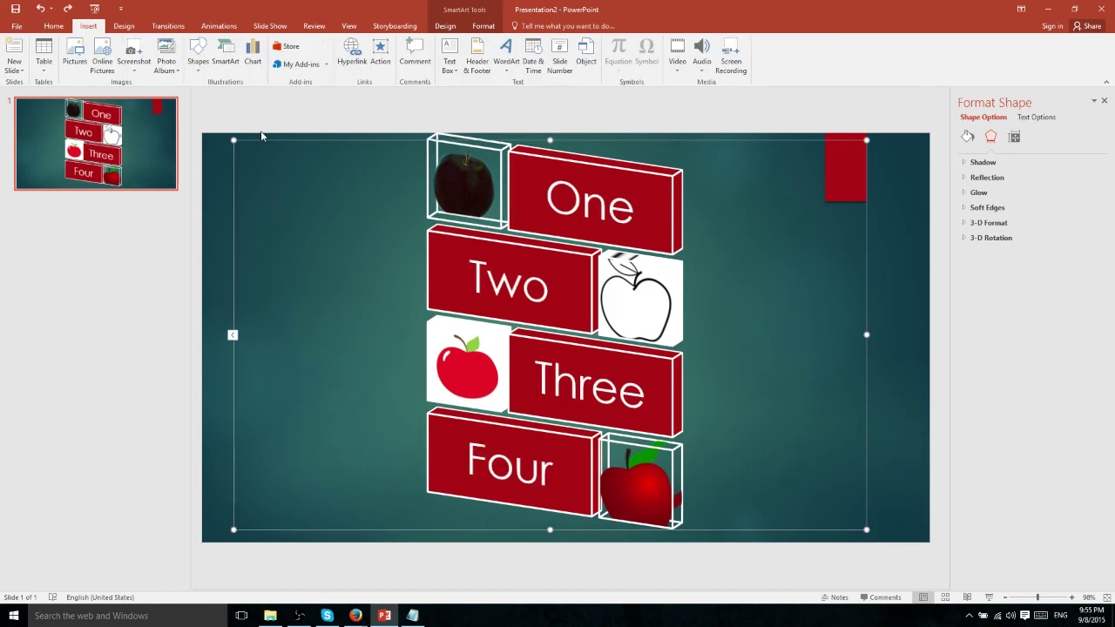
Delete the apple SmartArt graphic from the slide
key(Delete)
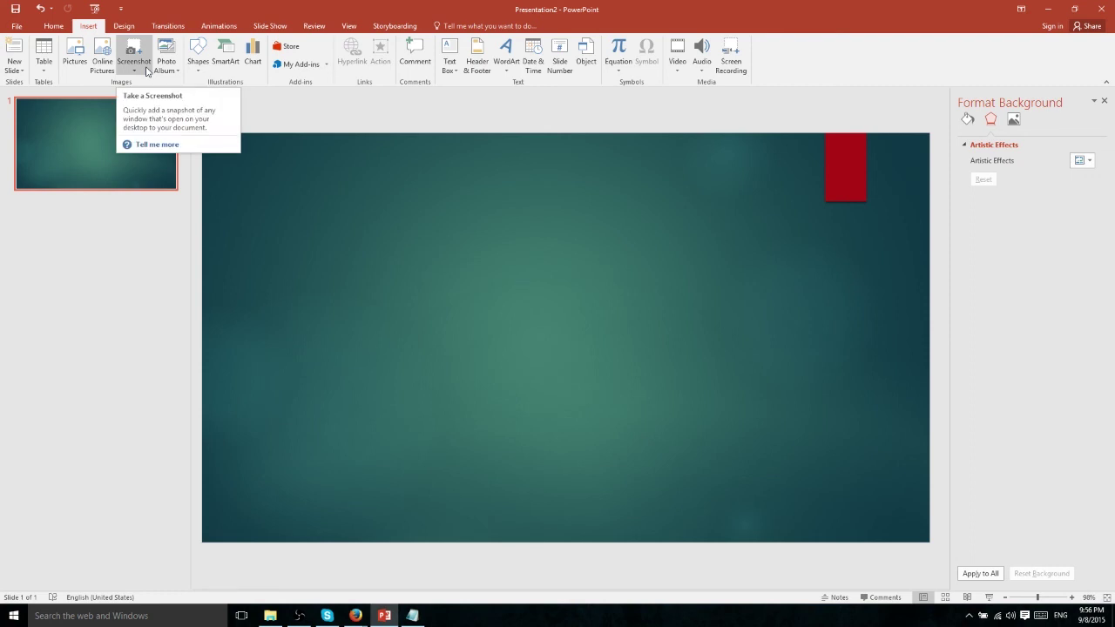
Insert a screenshot of the open Open Broadcaster Software window on the empty slide, and delete it again
click(147, 71)
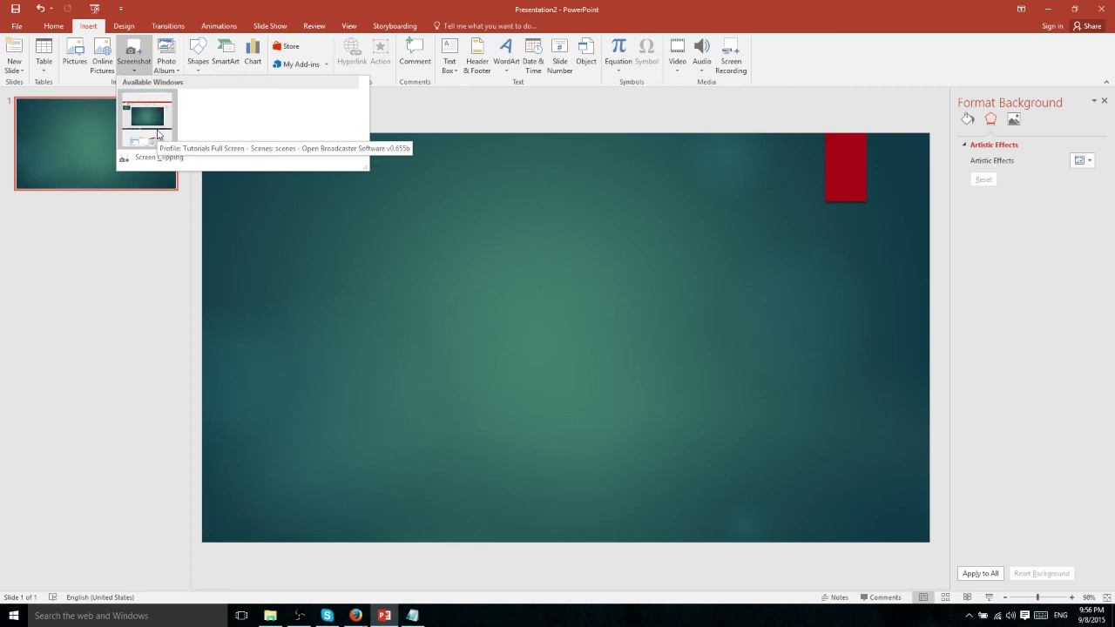
click(158, 133)
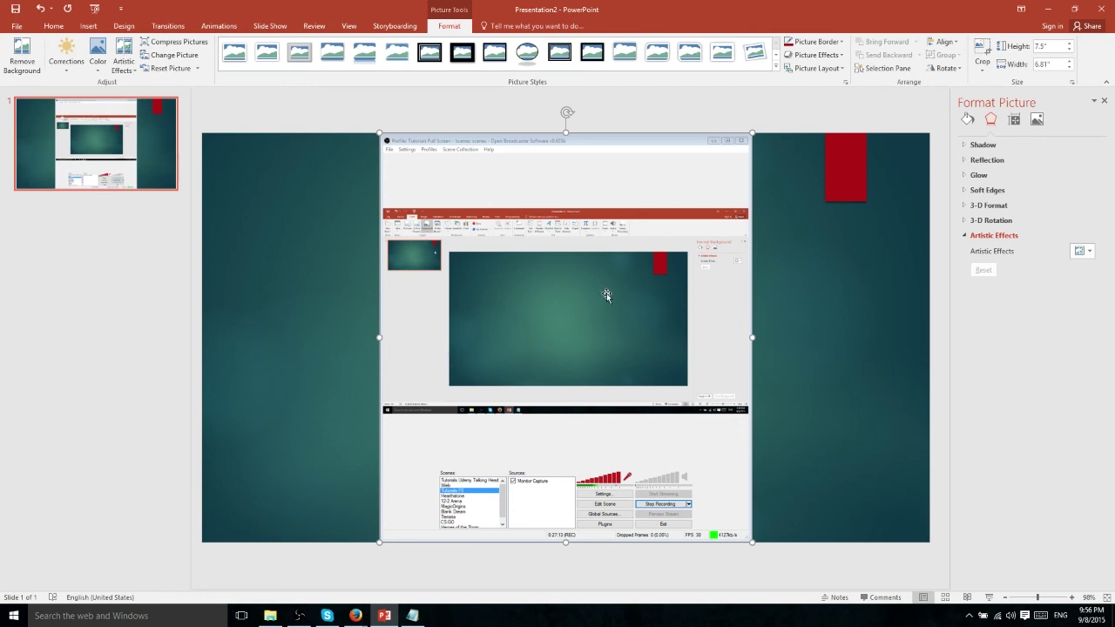
key(Delete)
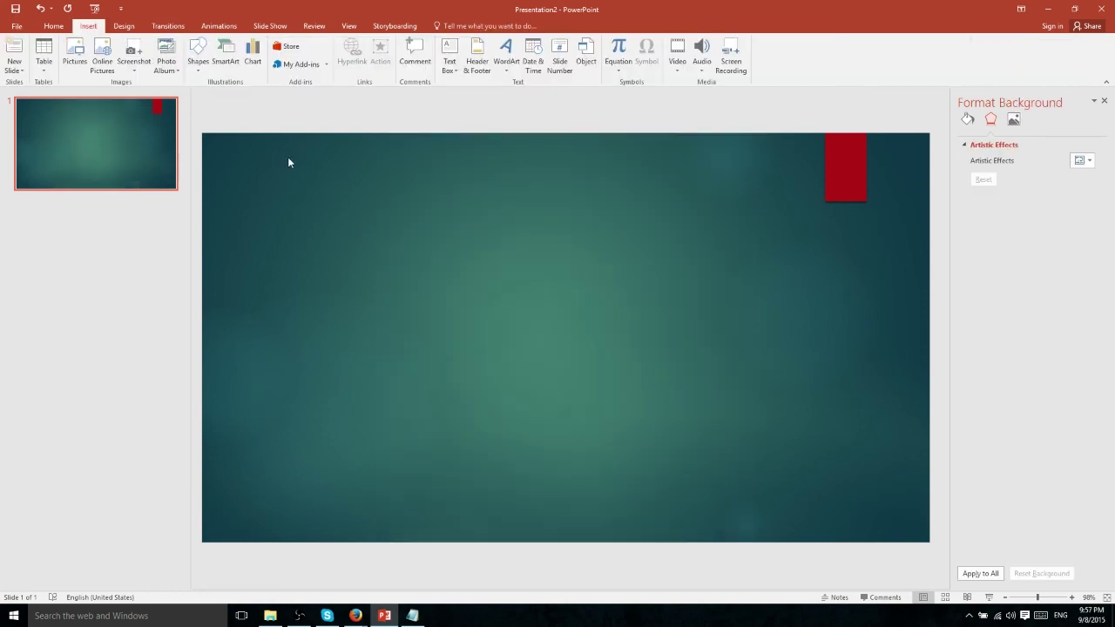
Start a new photo album and add the five pictures from 4 through adobe-premiere-pro-cc in the TutDownloadPics folder
click(167, 68)
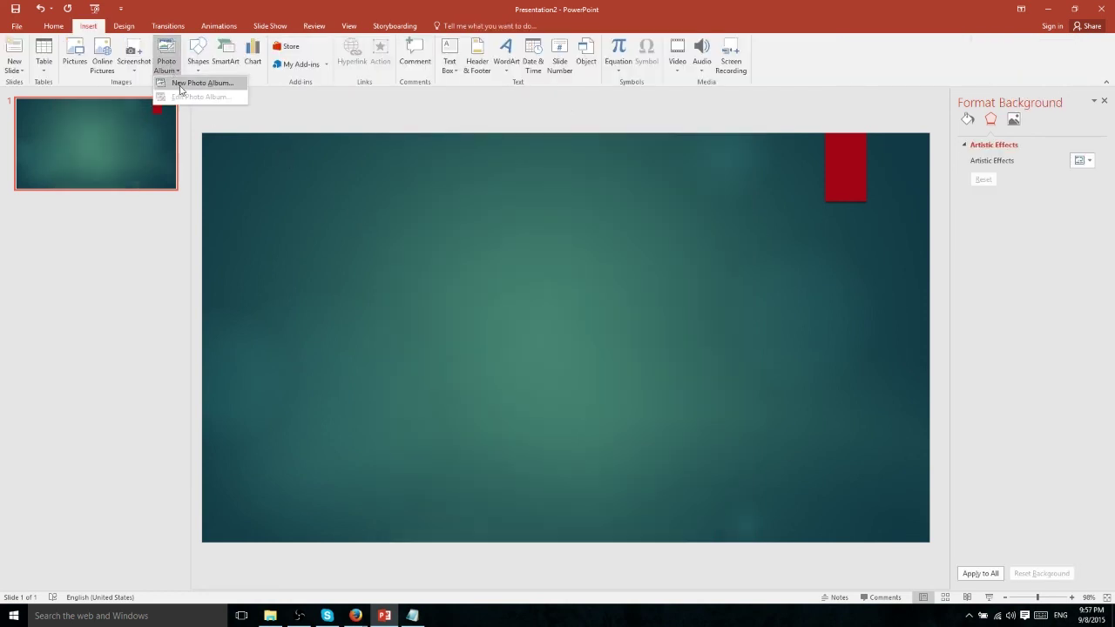
click(181, 83)
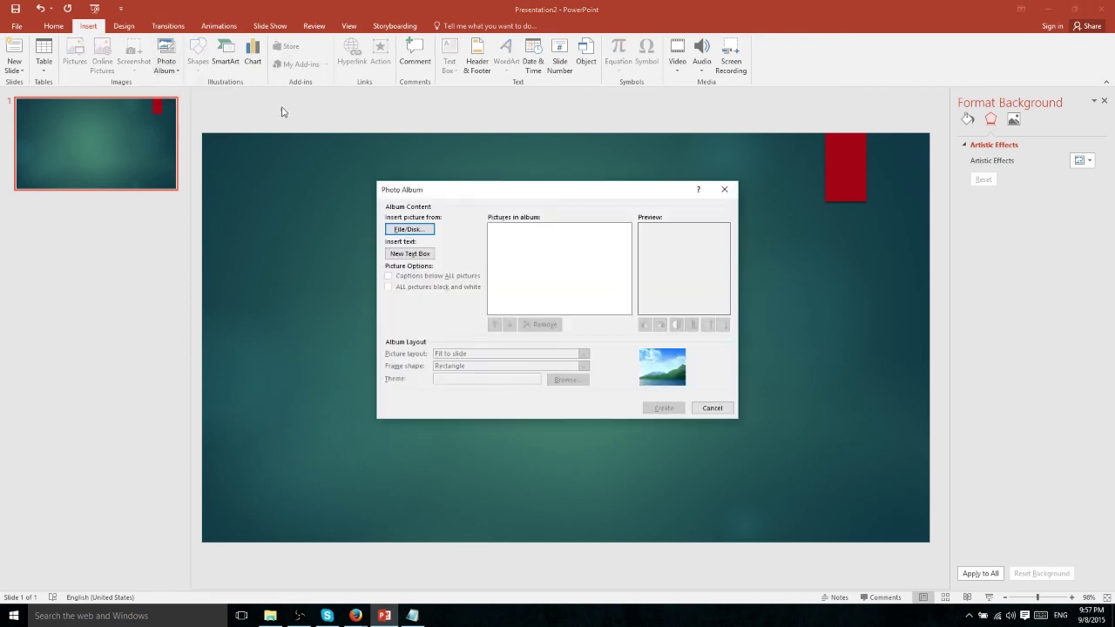
click(431, 231)
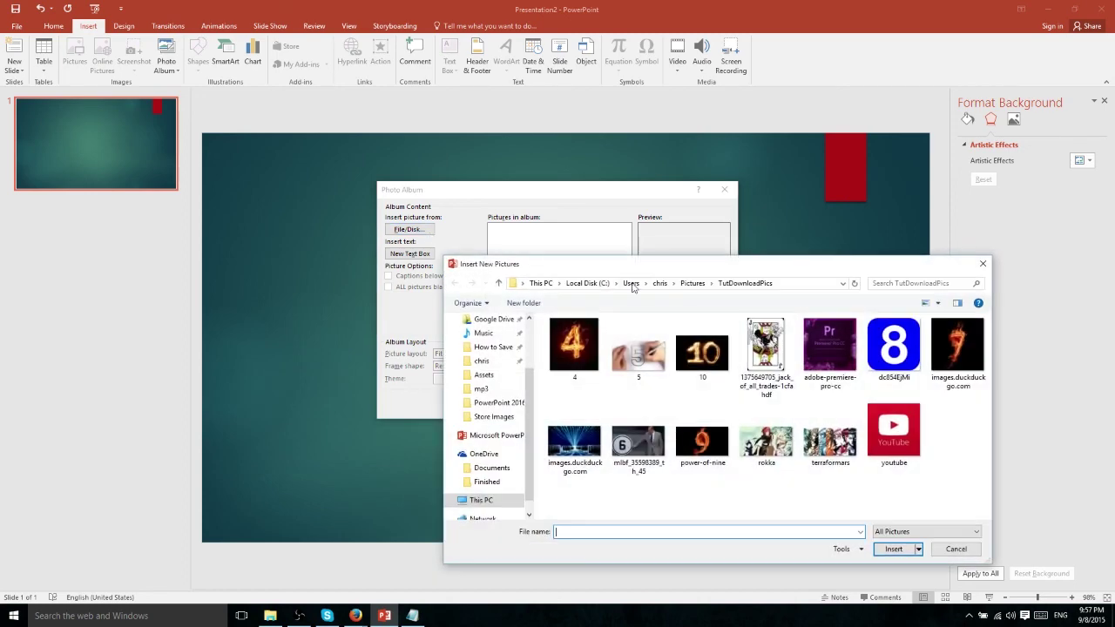
drag(638, 264, 458, 176)
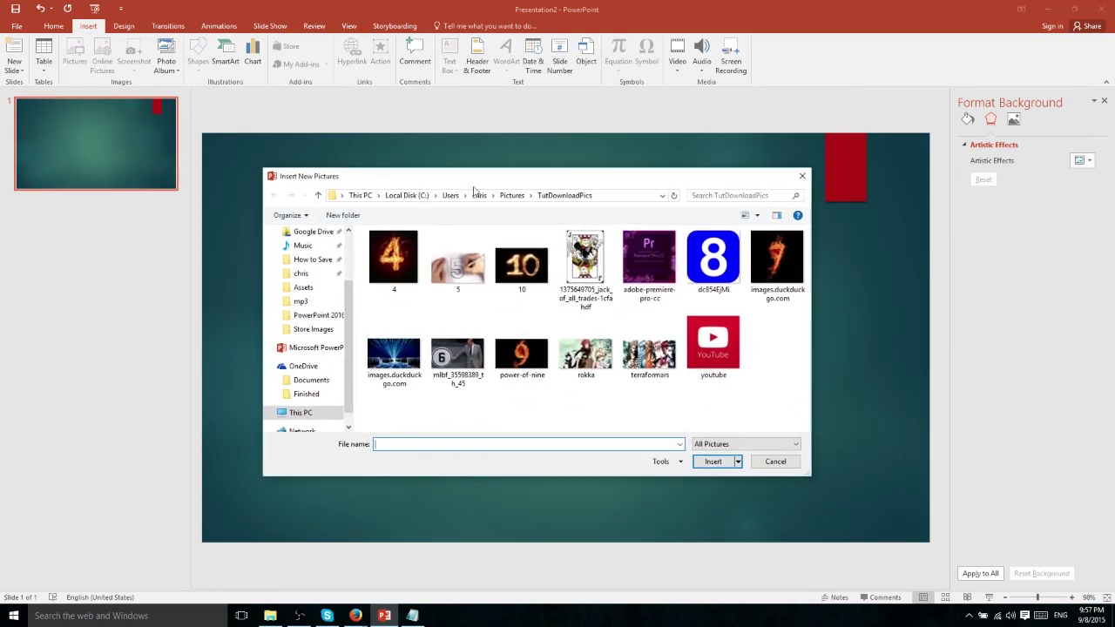
drag(791, 348, 760, 331)
click(392, 258)
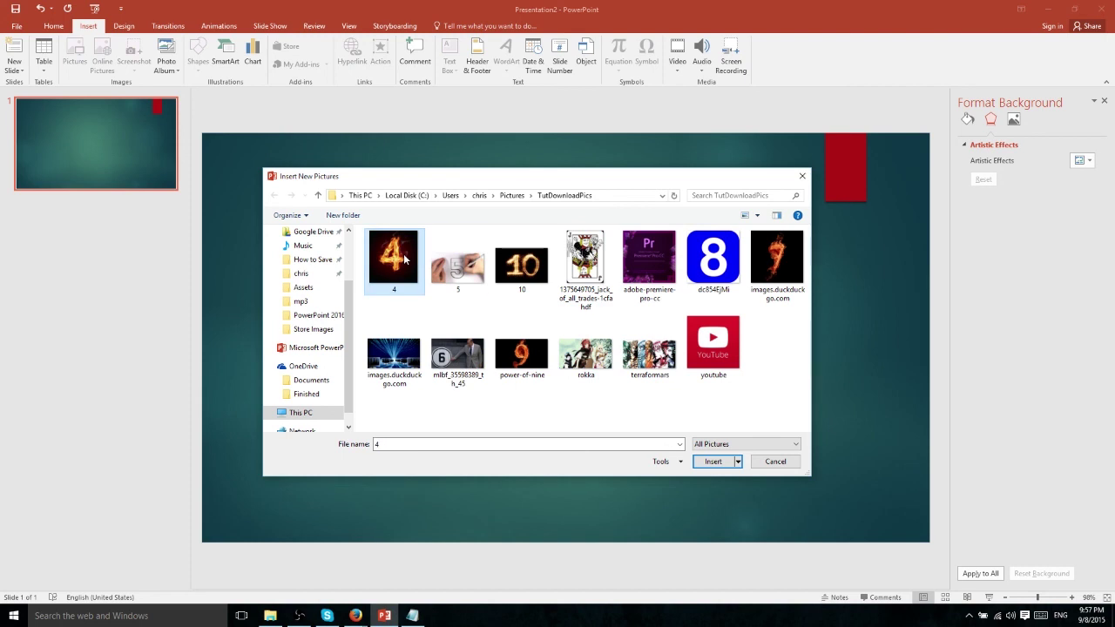
shift+click(645, 264)
click(714, 461)
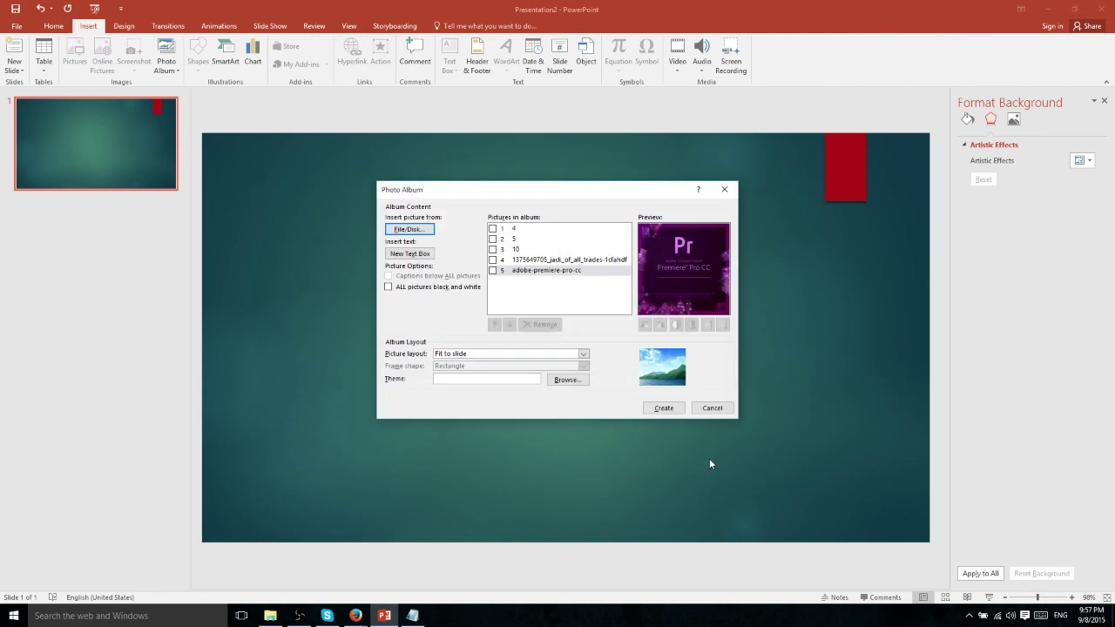
Check all five pictures in the photo album list
click(493, 228)
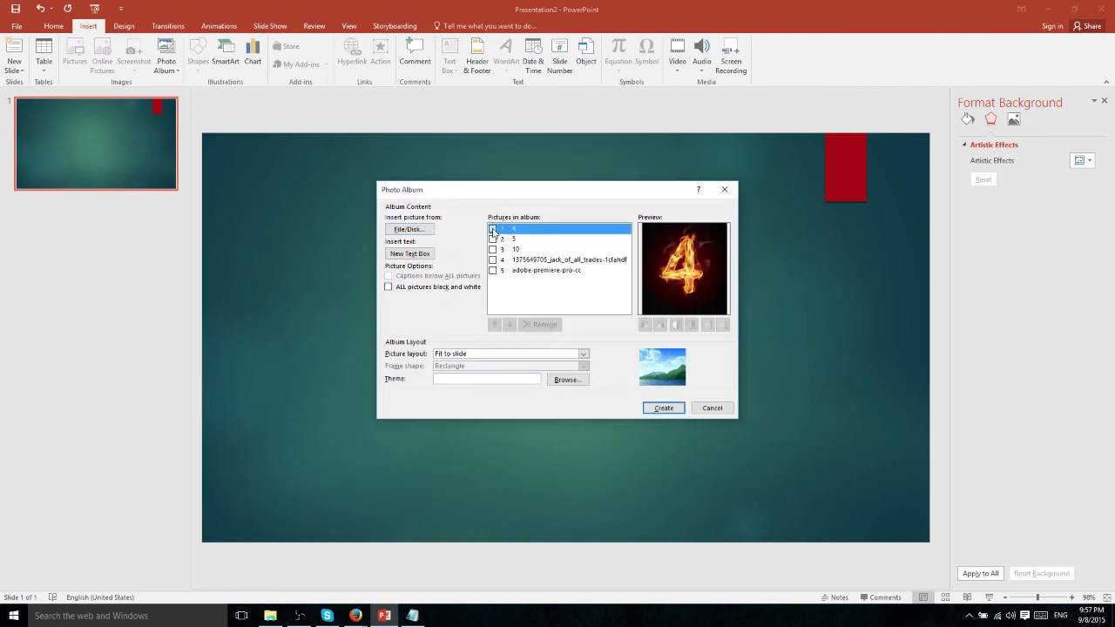
click(493, 239)
click(493, 249)
click(493, 259)
click(493, 270)
drag(515, 195, 492, 196)
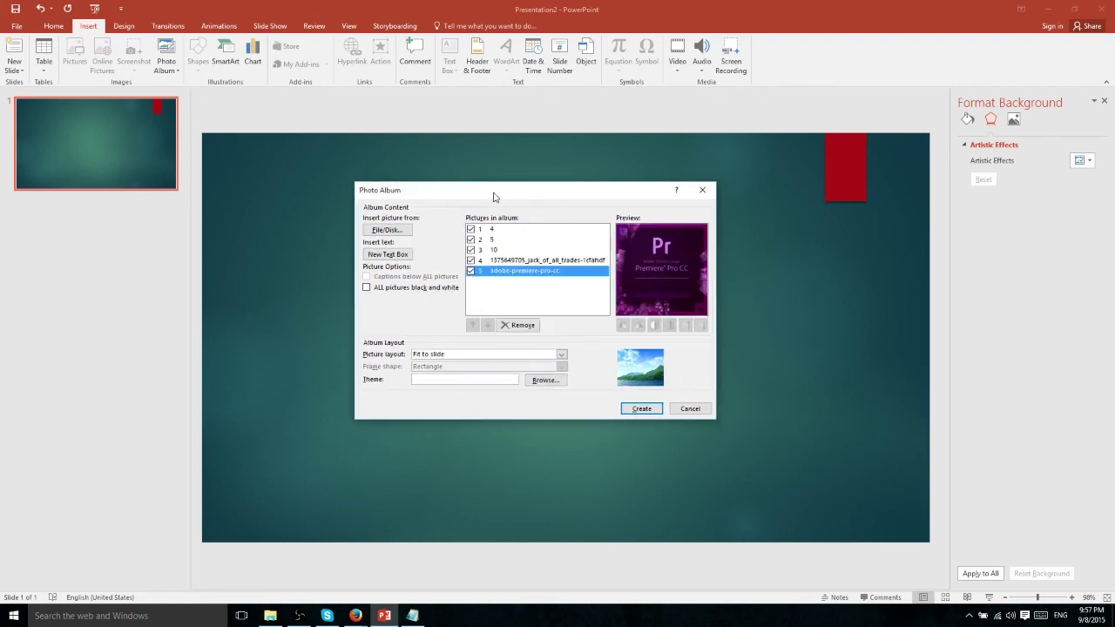
Set the album's picture layout to 4 pictures with title
key(Tab)
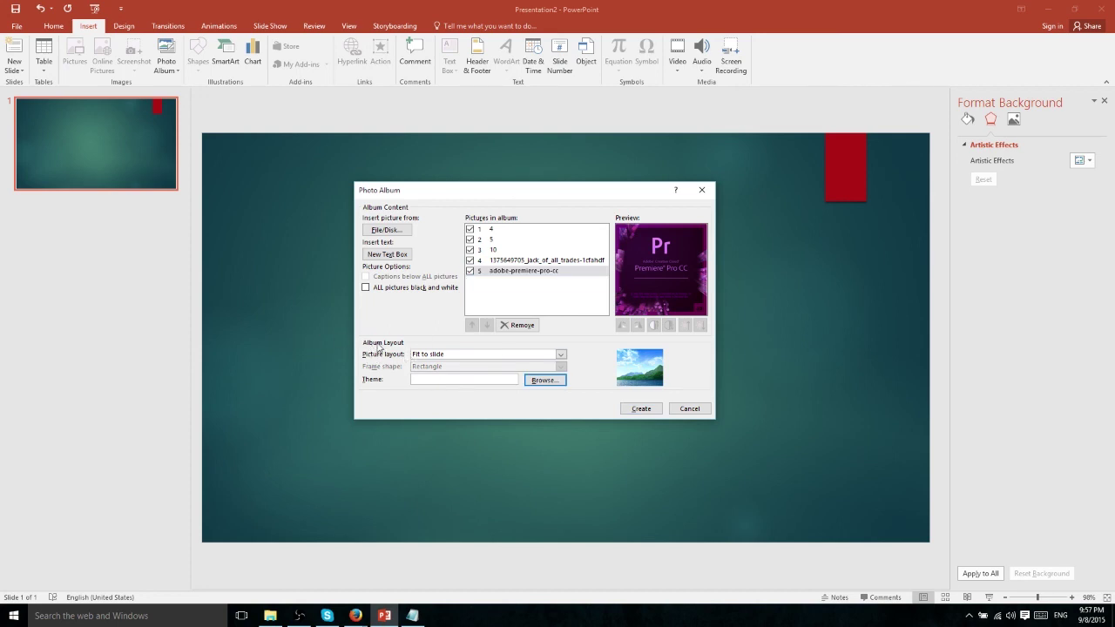
click(525, 355)
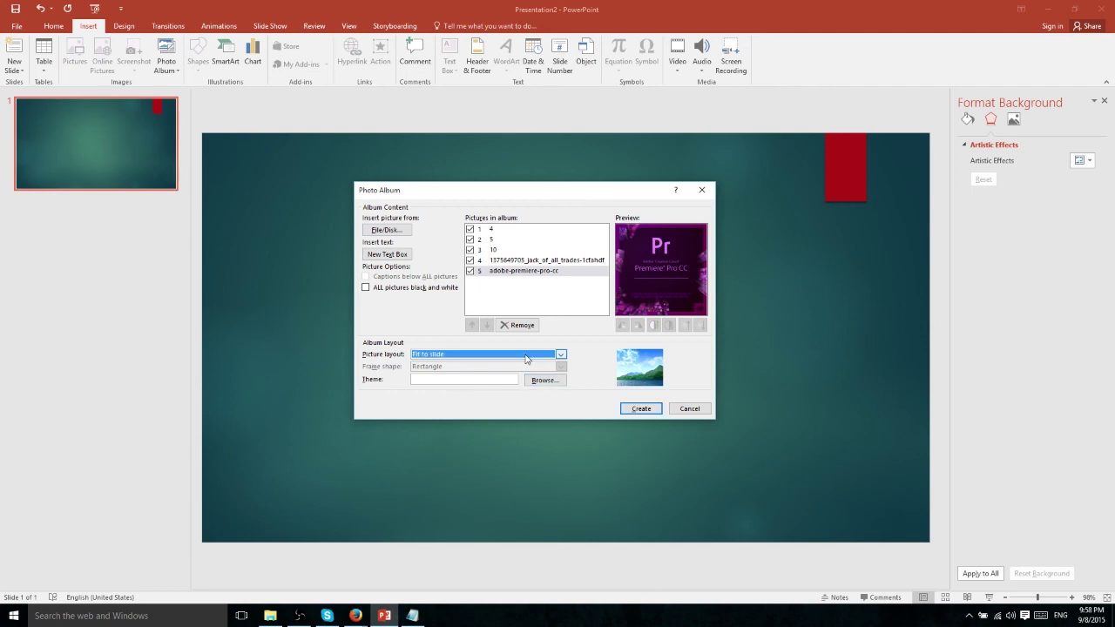
click(525, 355)
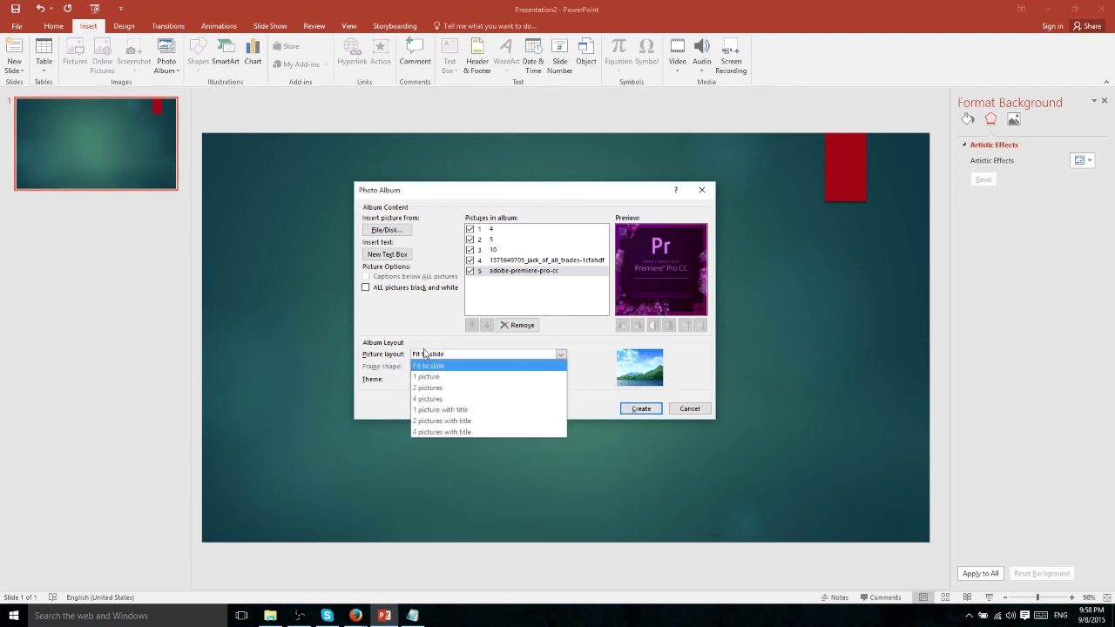
click(478, 432)
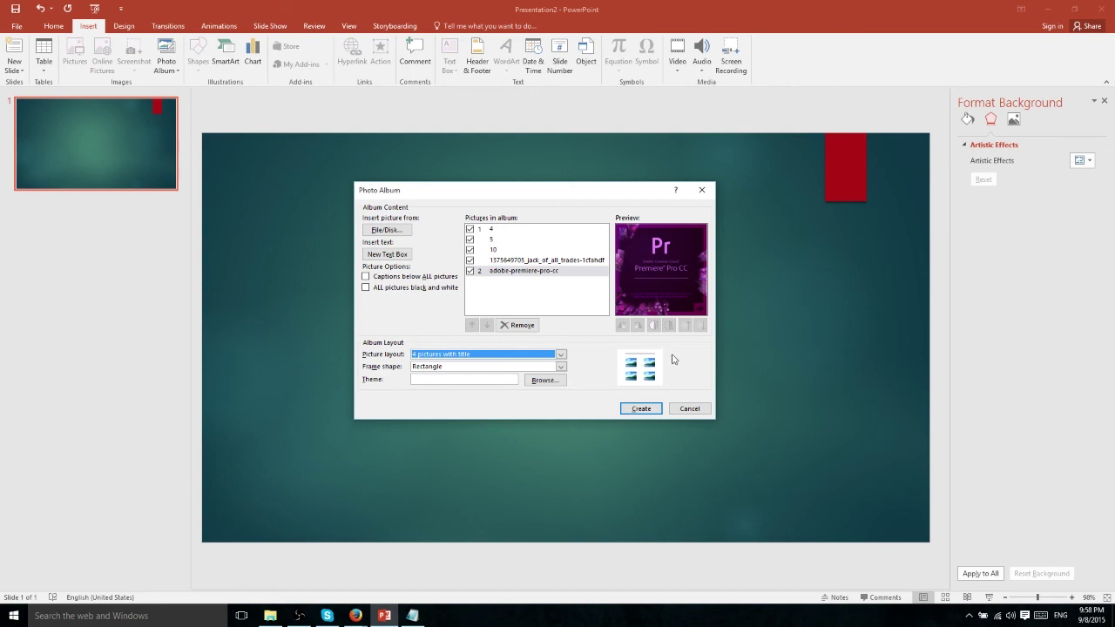
Keep the Rectangle frame shape, choose the Organic theme for the photo album, and create the album
click(561, 366)
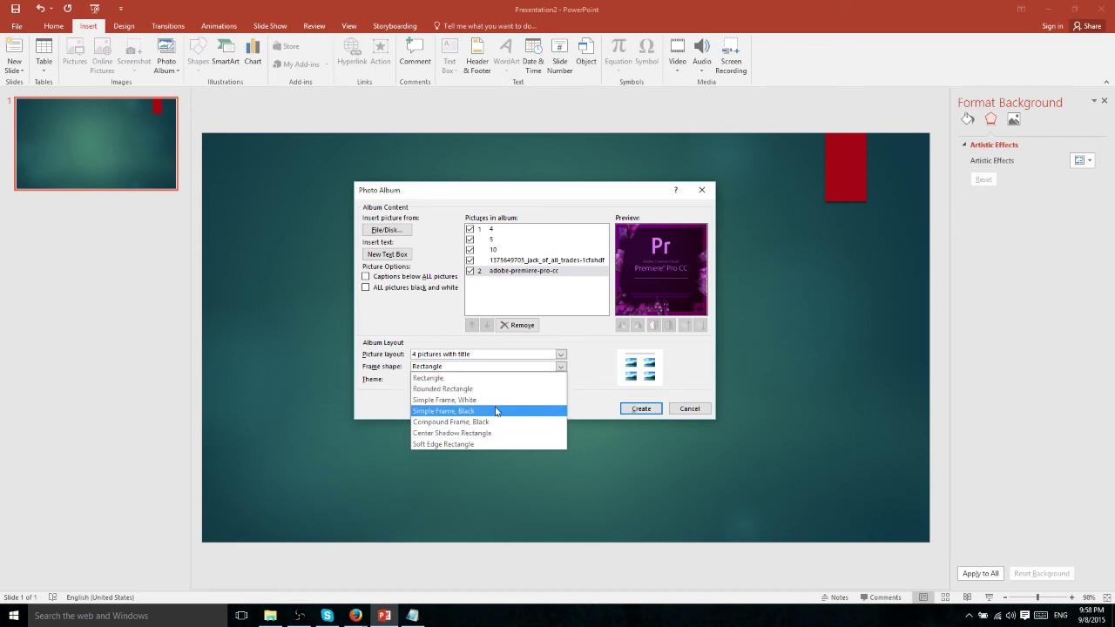
click(575, 397)
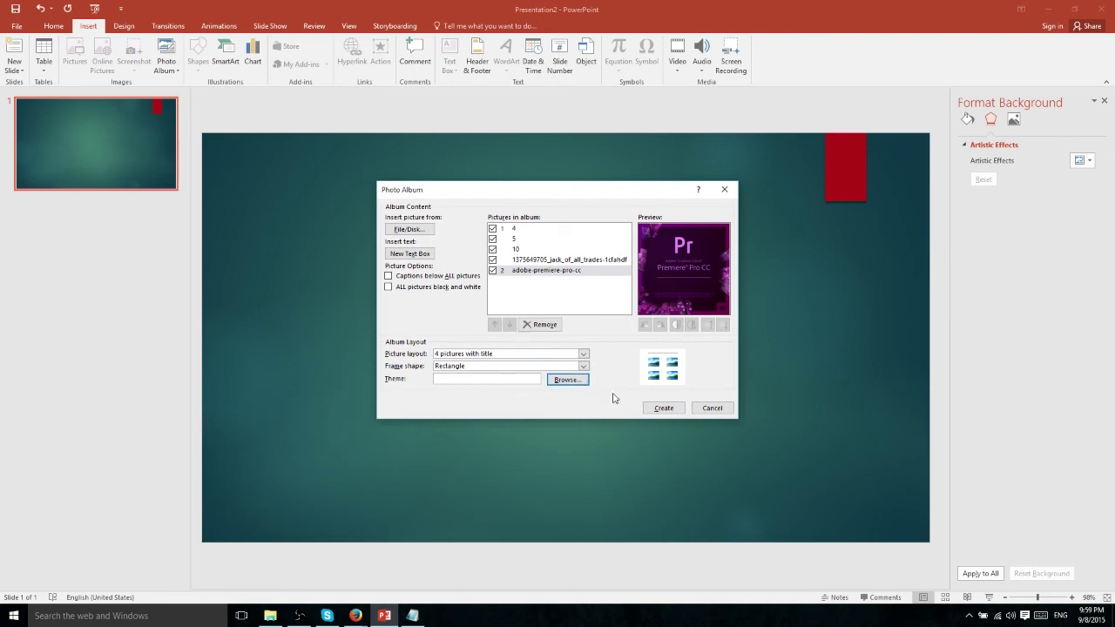
click(566, 380)
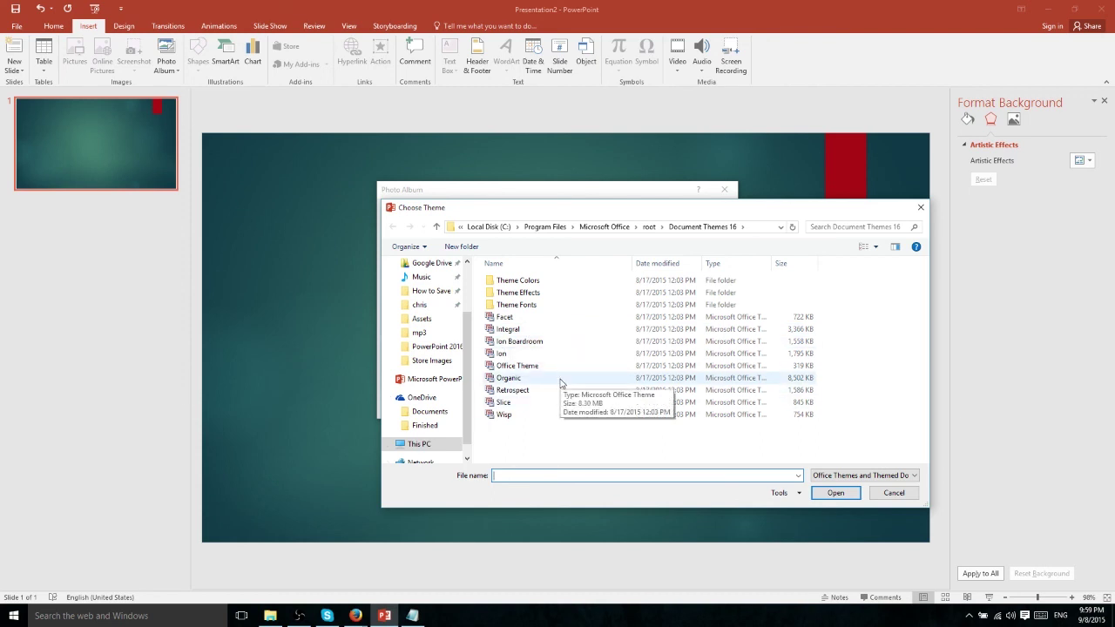
drag(530, 211, 654, 195)
click(634, 362)
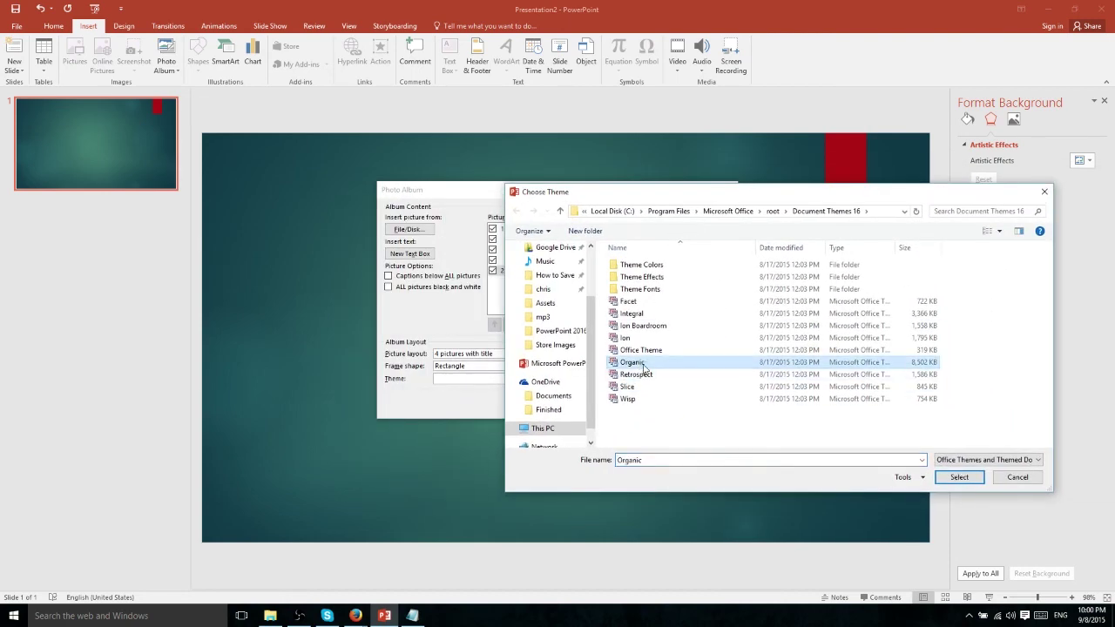
click(959, 477)
click(669, 411)
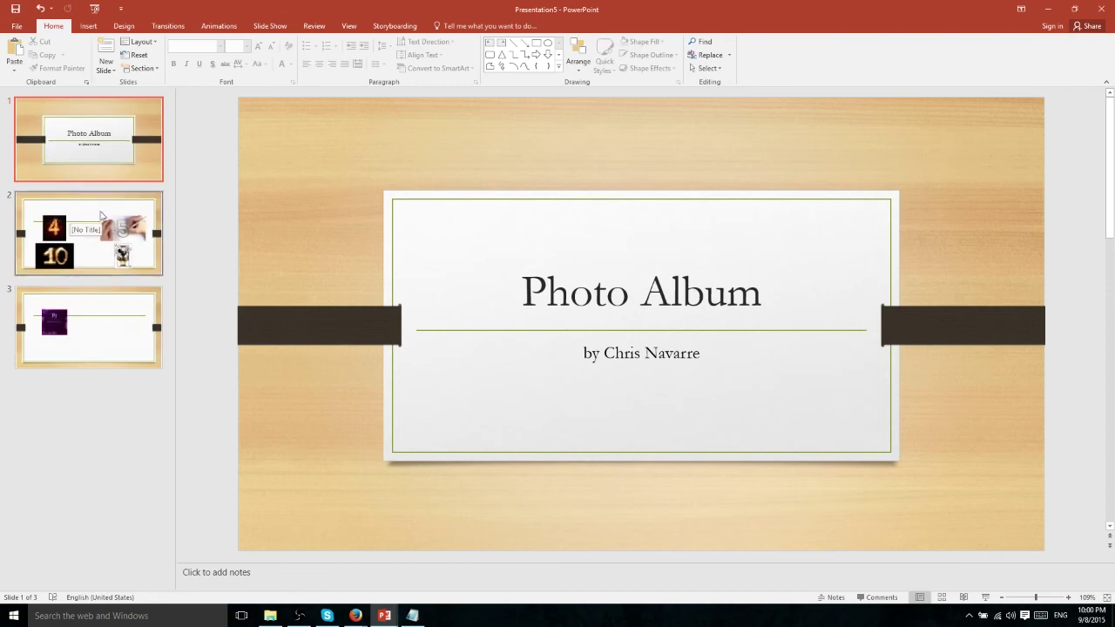
Examine the four pictures and the empty title placeholder on slide 2 of the new album
click(96, 212)
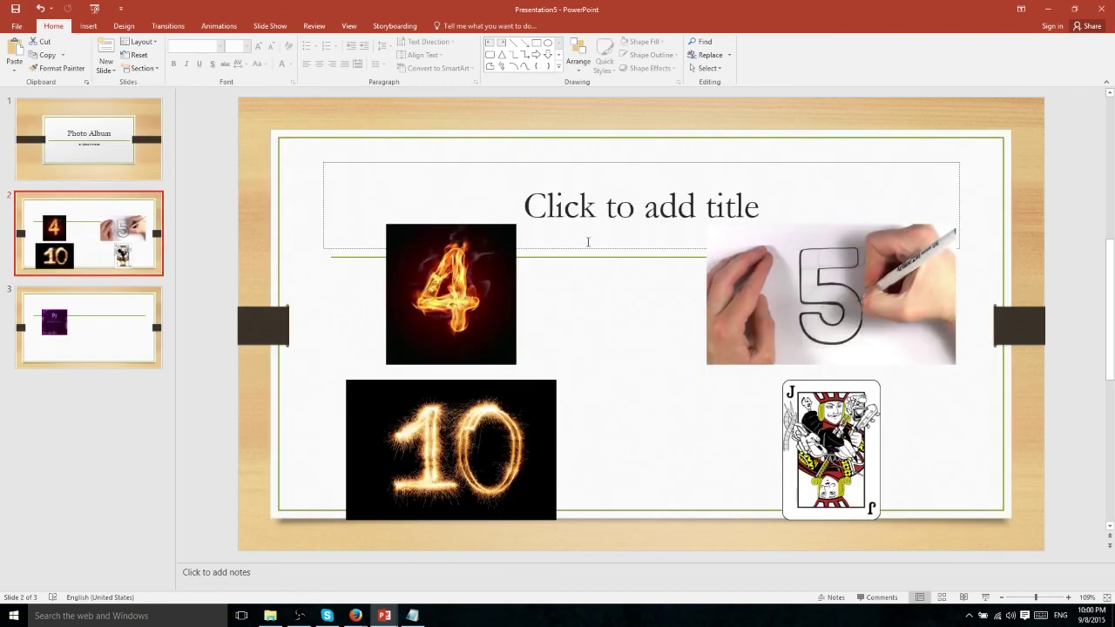
click(465, 279)
click(833, 312)
click(830, 416)
click(530, 421)
click(456, 314)
click(803, 319)
click(815, 407)
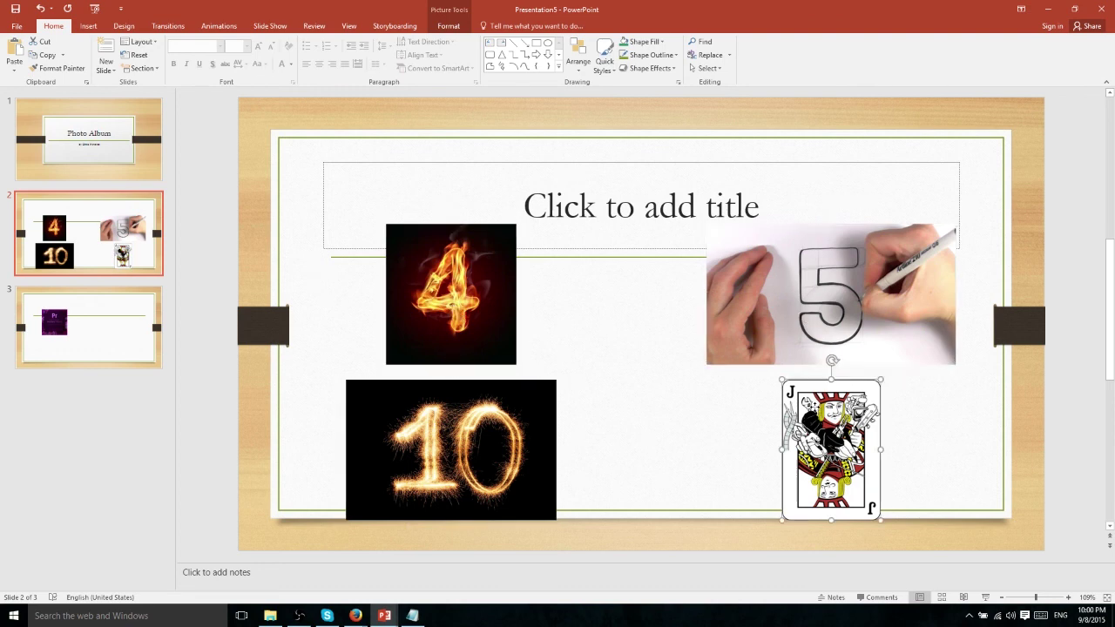
click(650, 205)
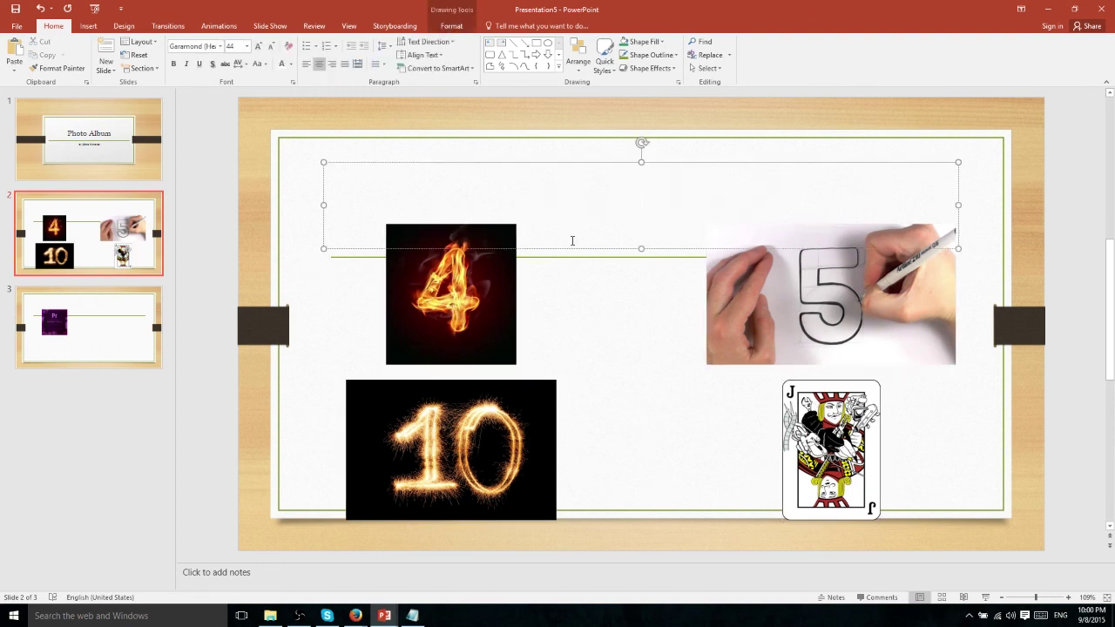
scroll(669, 287, up, 1)
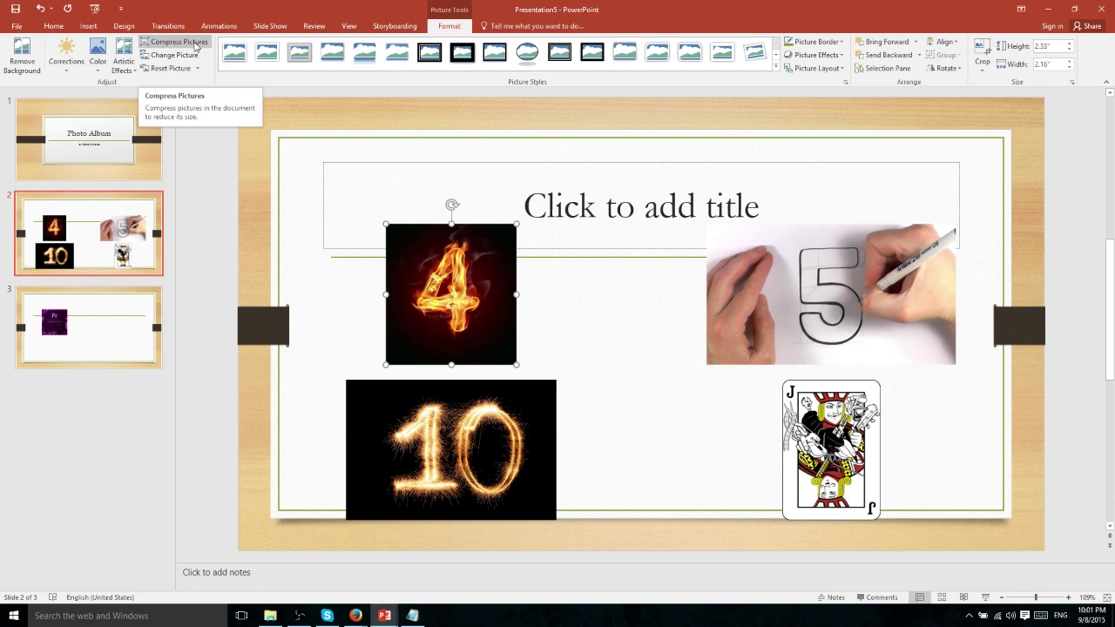
Compress only the fiery 4 picture at document resolution, and view the source options for replacing it
click(194, 43)
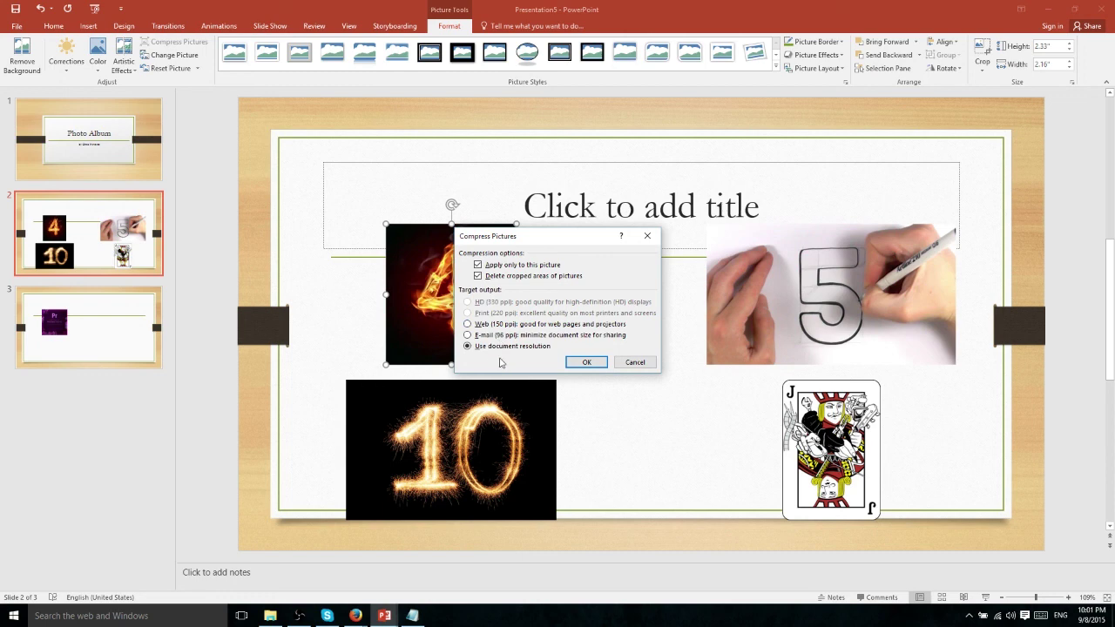
key(Return)
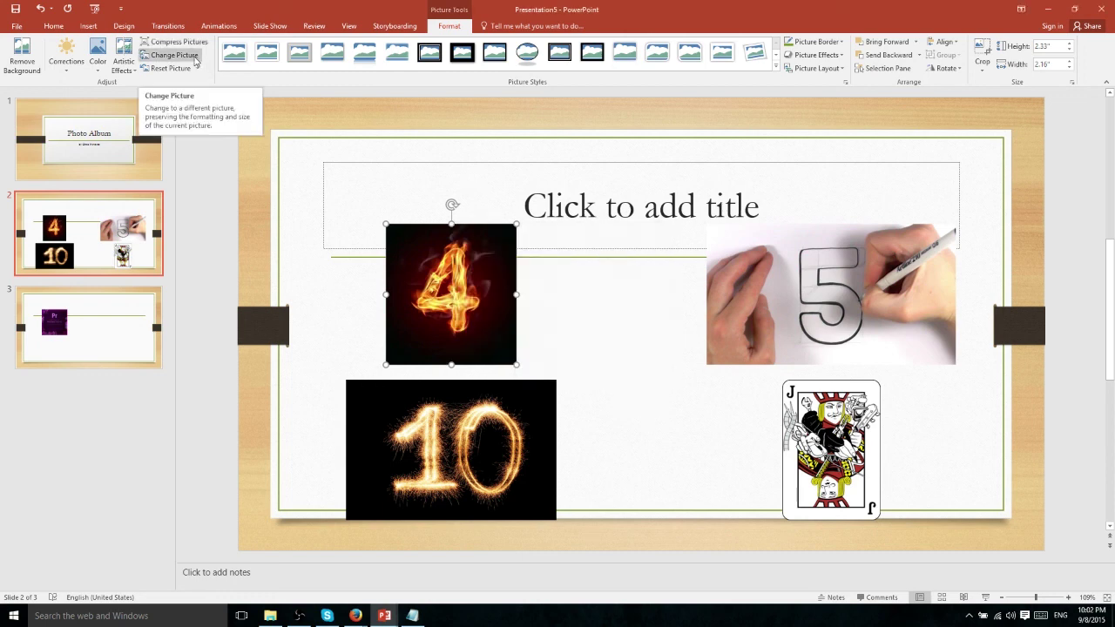
click(195, 61)
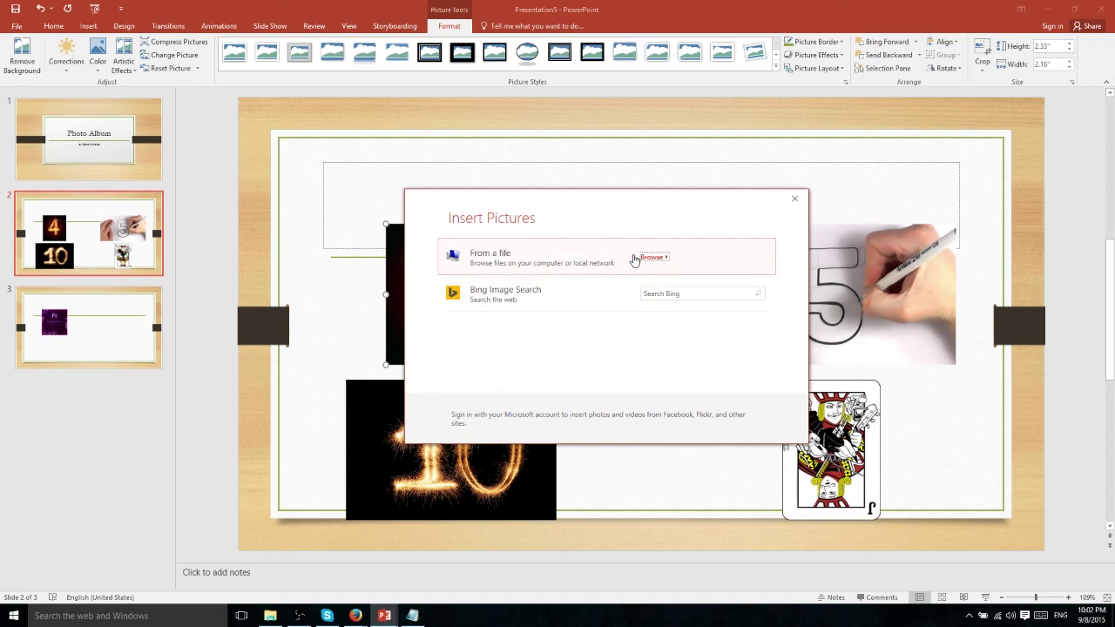
click(795, 198)
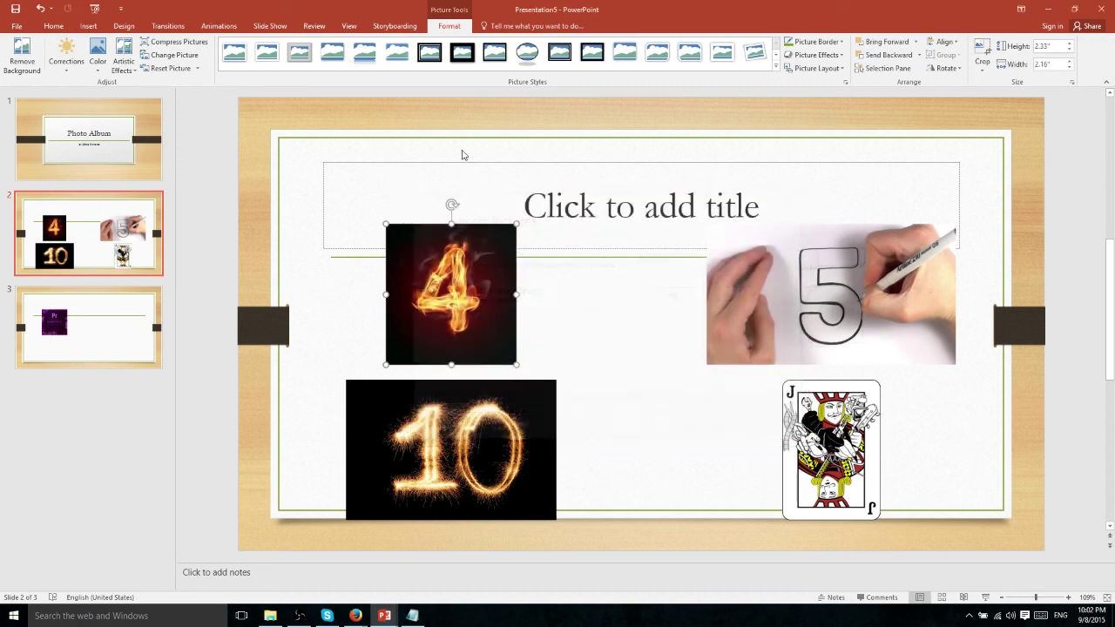
Recolor the 4 picture in the light dark-red variation, and reset the picture's formatting
click(184, 68)
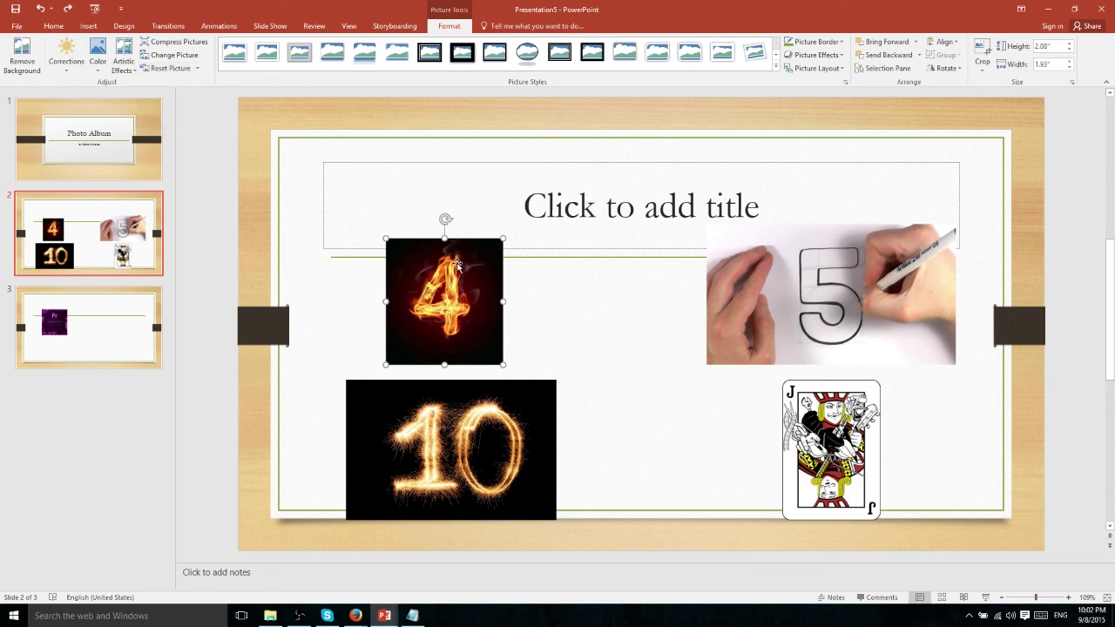
click(98, 65)
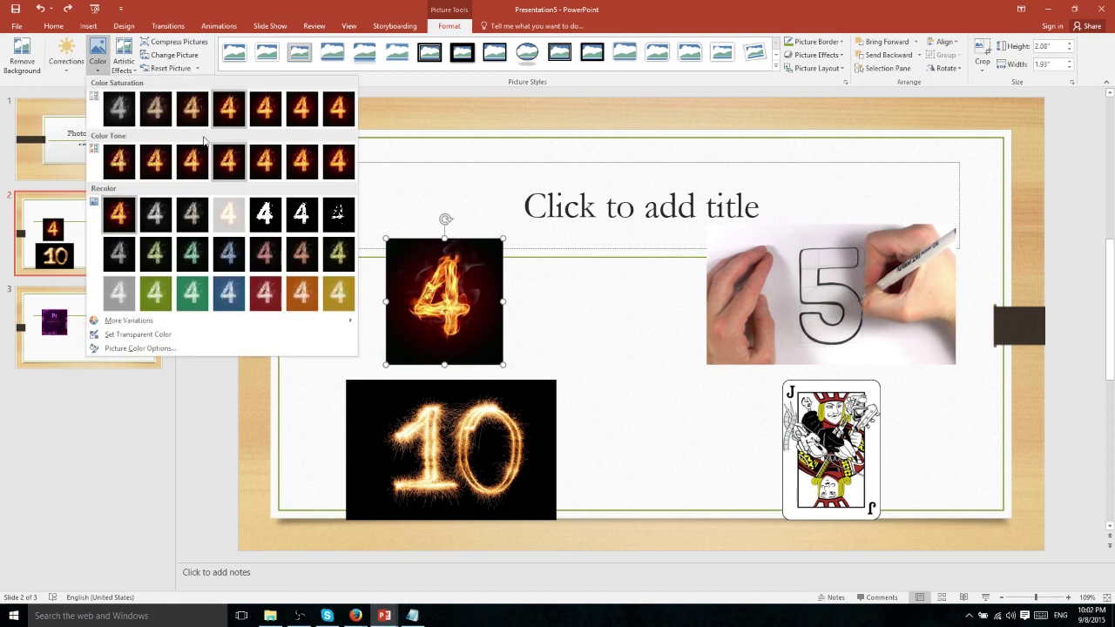
click(265, 293)
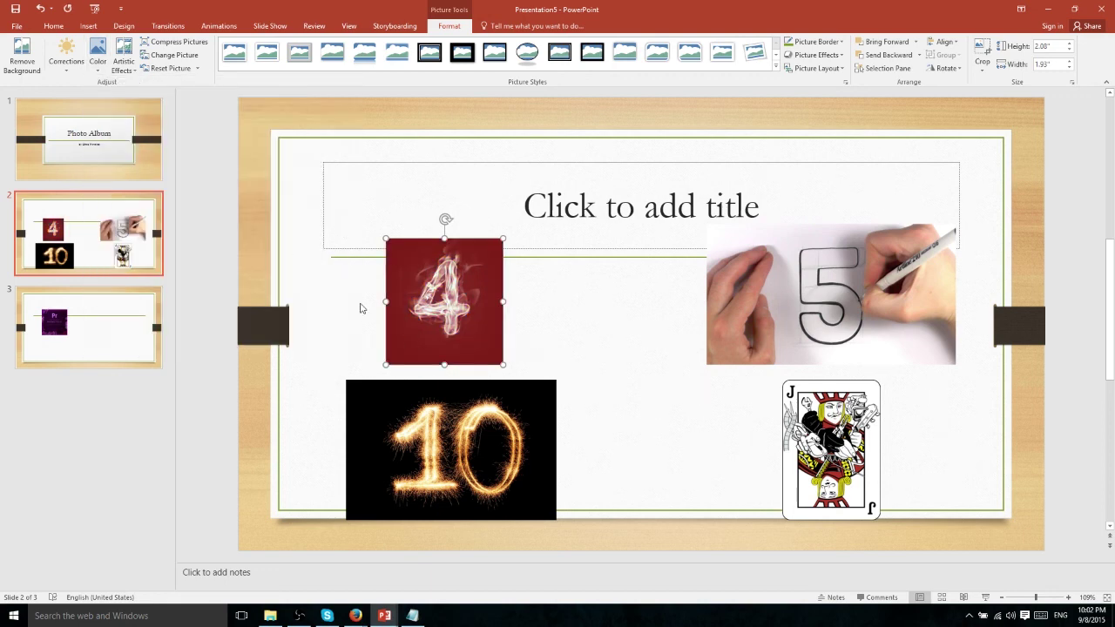
click(171, 68)
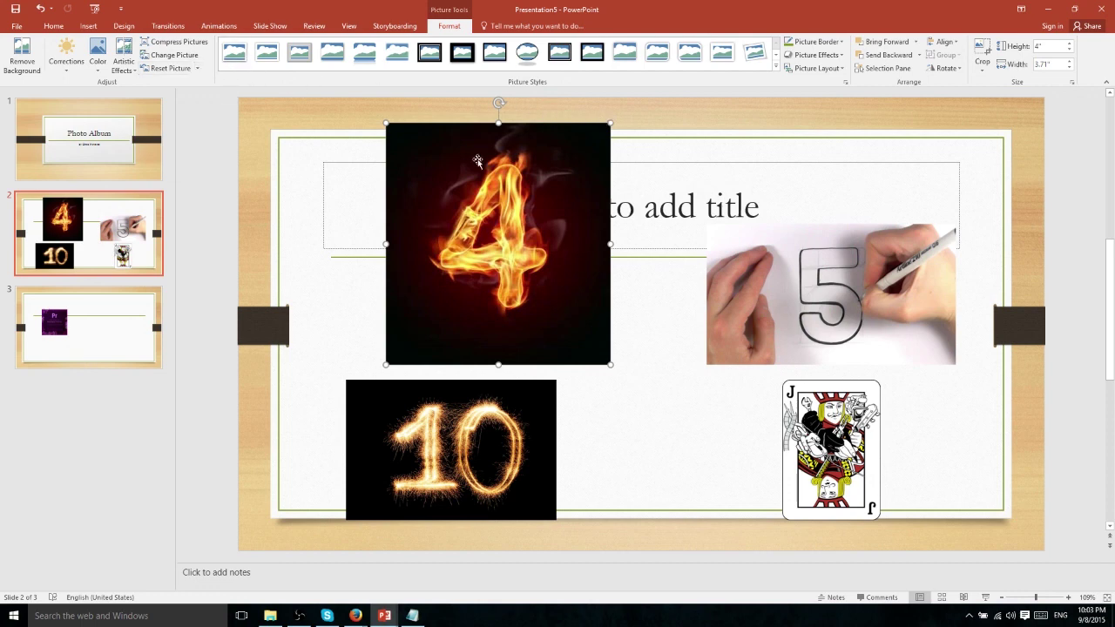
click(198, 68)
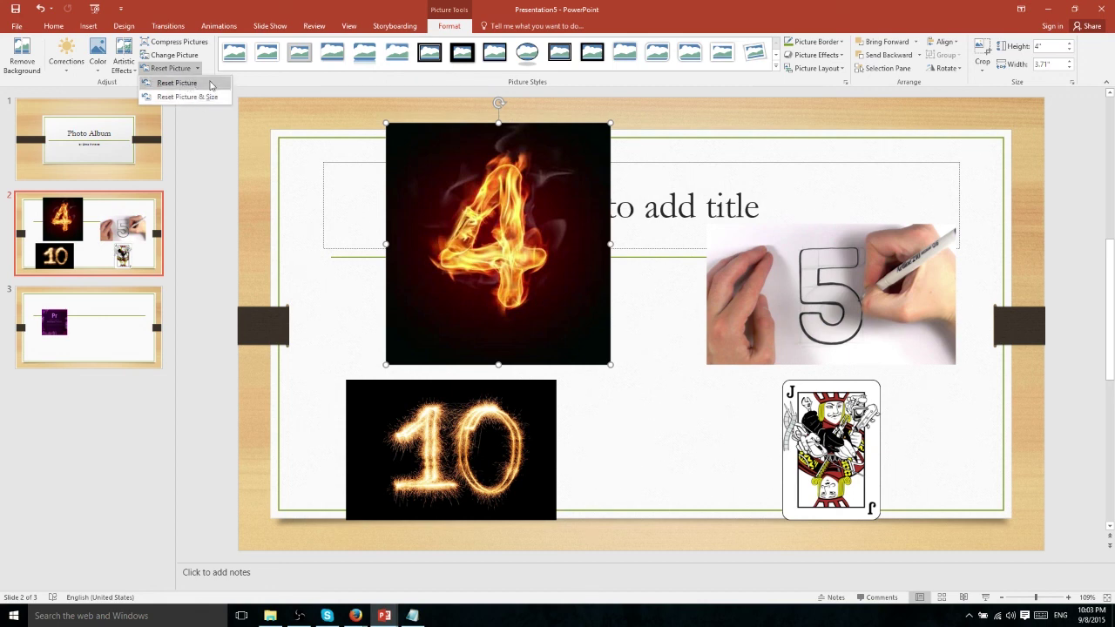
click(207, 83)
Place the 4 picture above the 10 picture at about 3.75" by 3.48" and apply the Bevel Rectangle picture style
drag(517, 157, 454, 197)
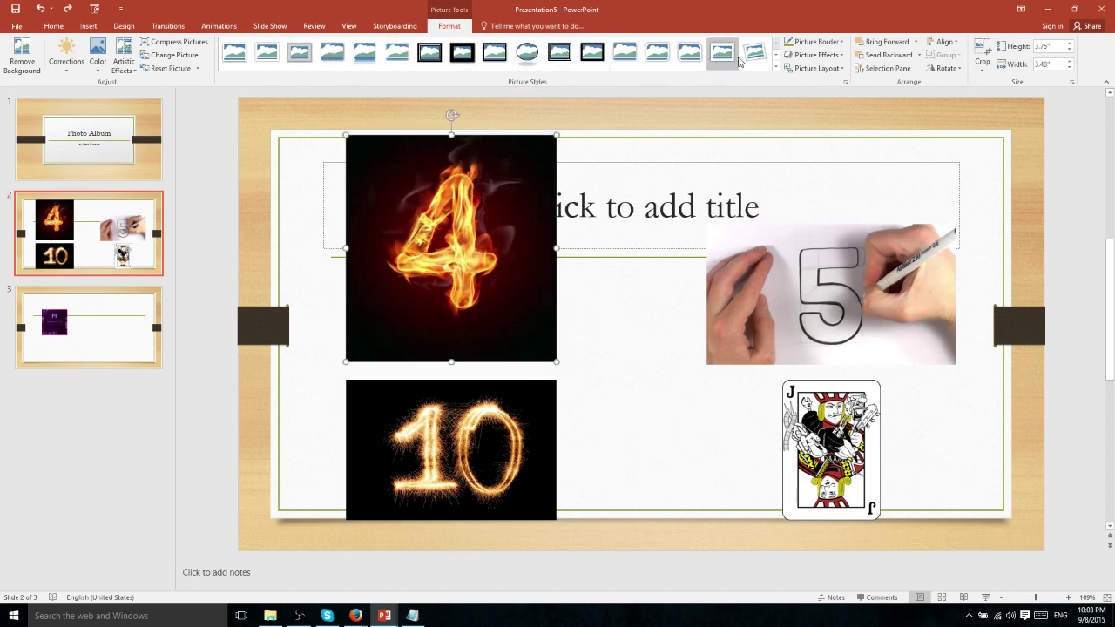
mouse_move(411, 188)
mouse_down()
mouse_move(553, 214)
mouse_move(433, 177)
mouse_move(443, 190)
mouse_move(412, 190)
mouse_up()
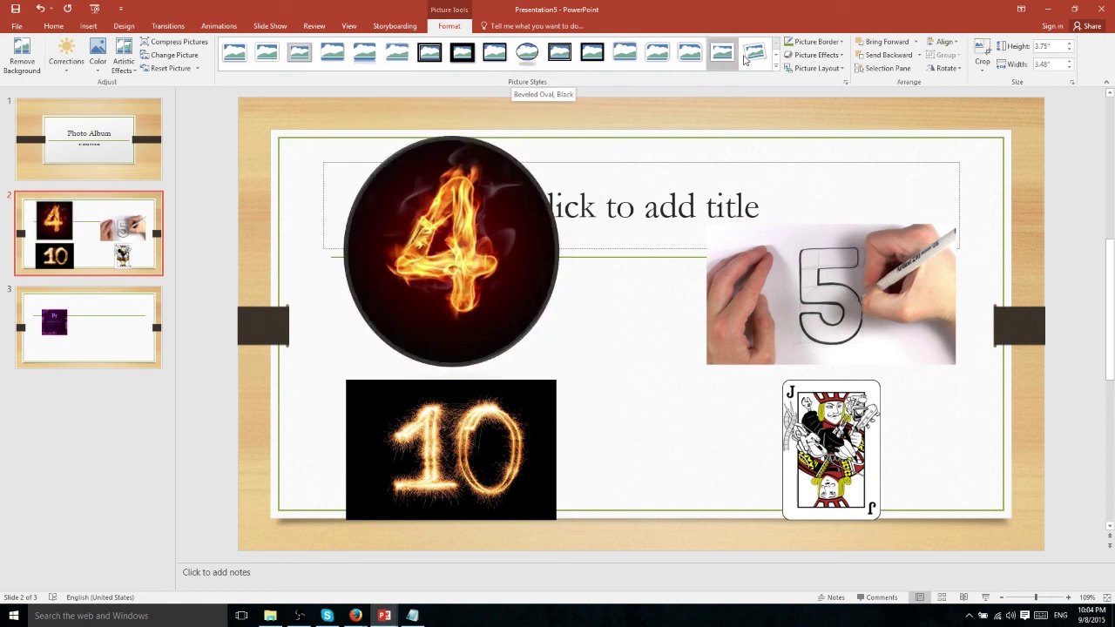
click(775, 53)
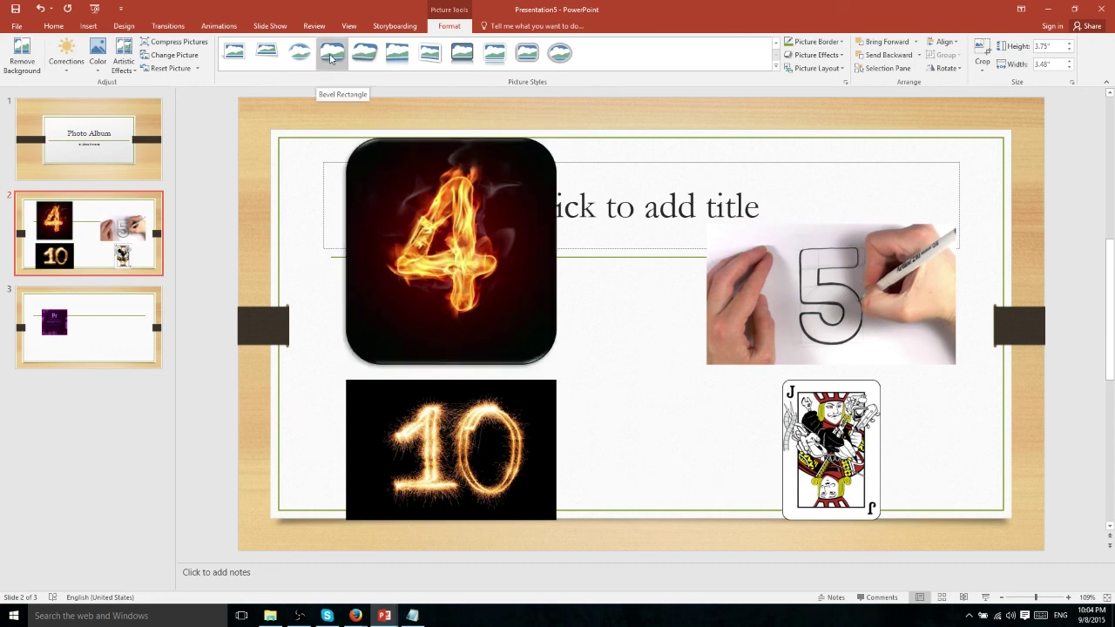
click(329, 56)
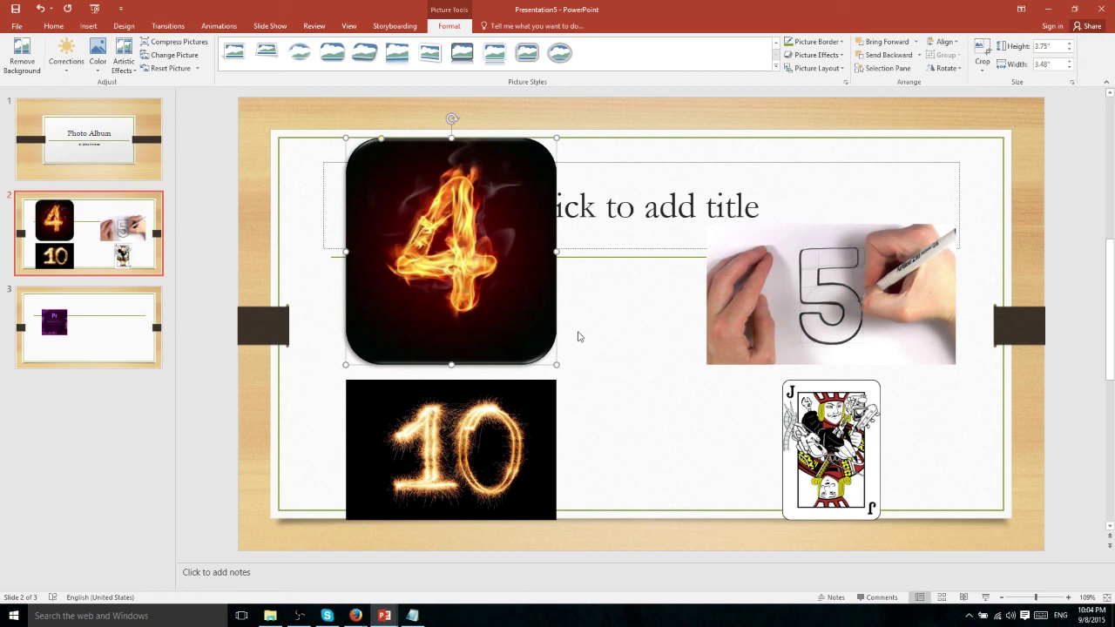
click(775, 42)
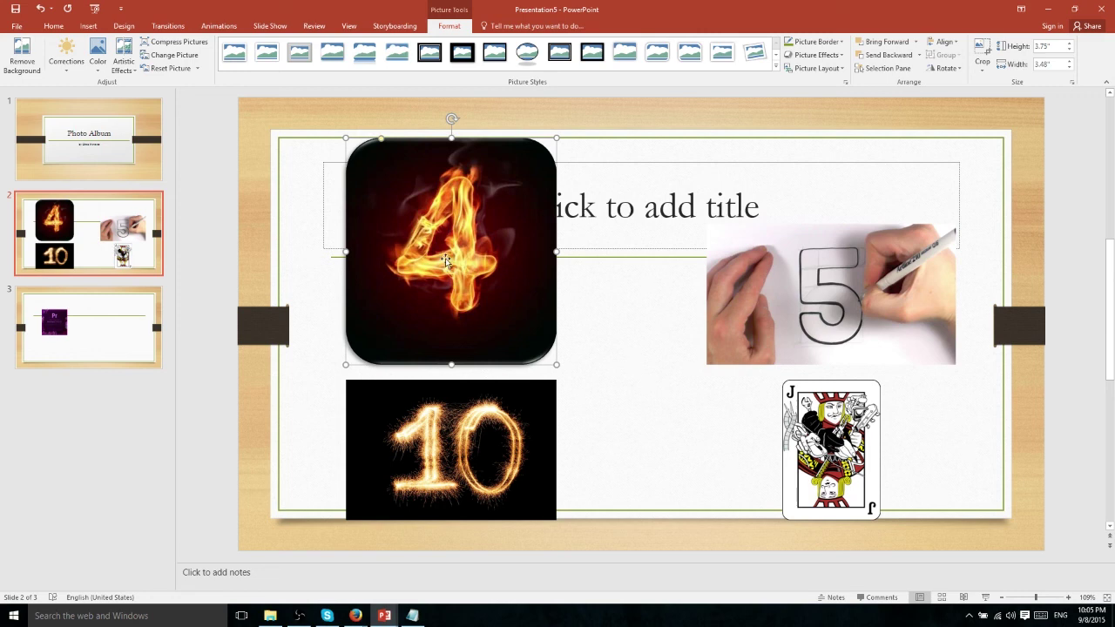
Crop the 4 picture to about 2.52" by 2.3" around the flaming digit and move it up beside the title text
click(983, 66)
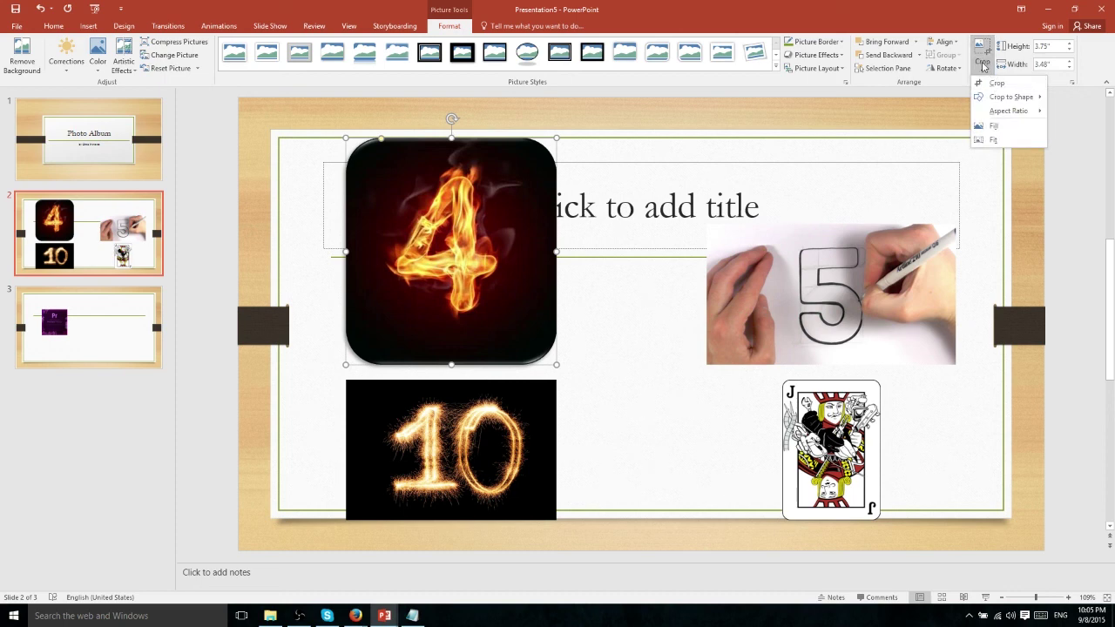
click(997, 83)
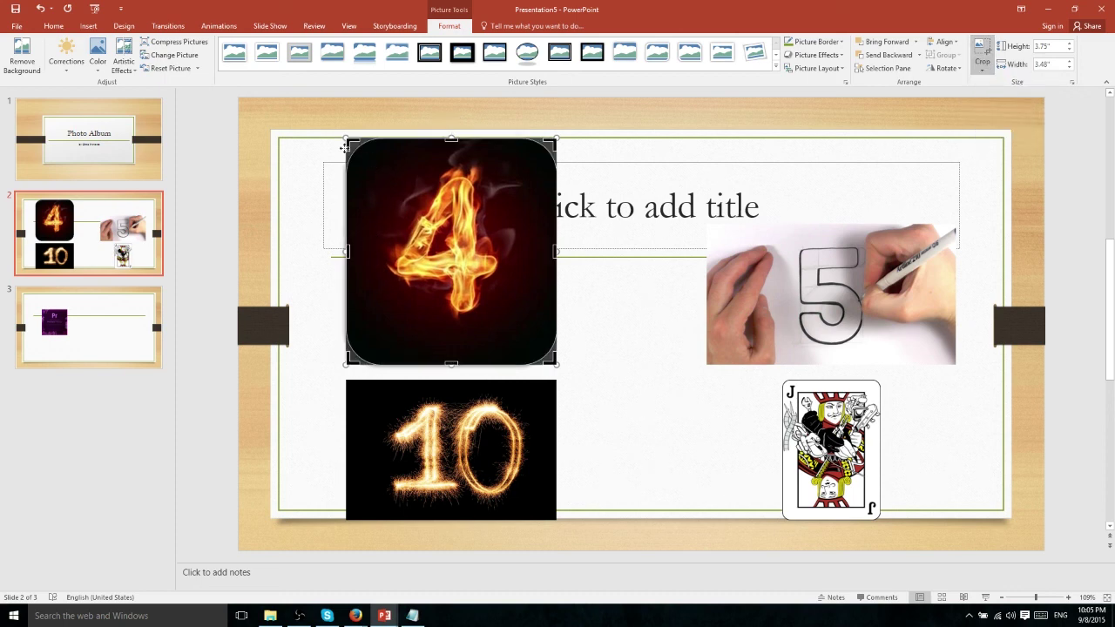
drag(350, 141, 544, 302)
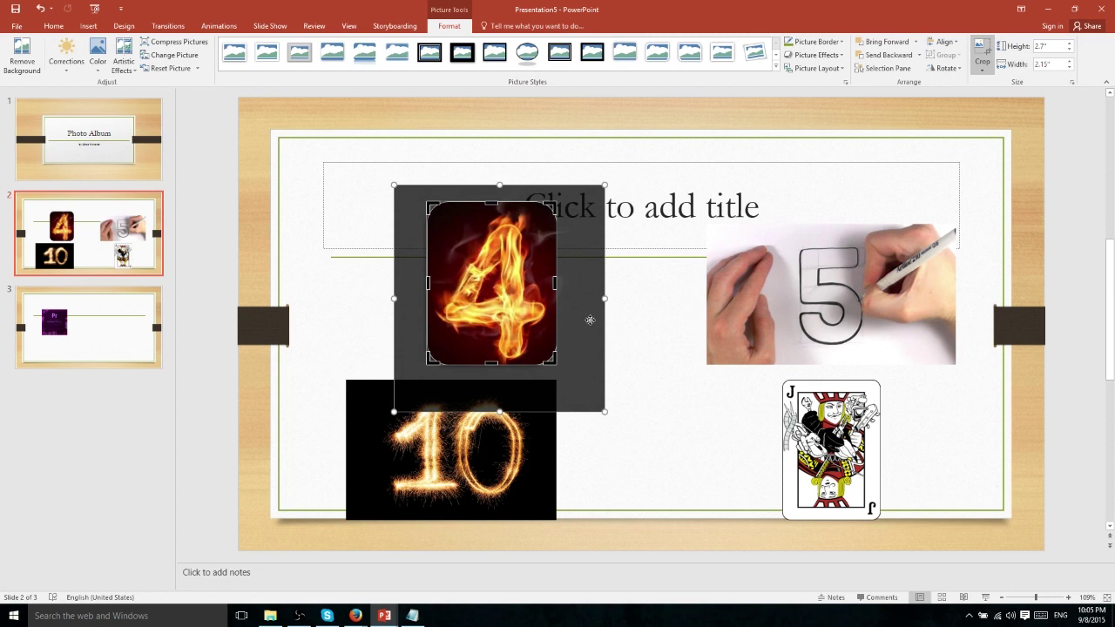
drag(513, 286, 506, 285)
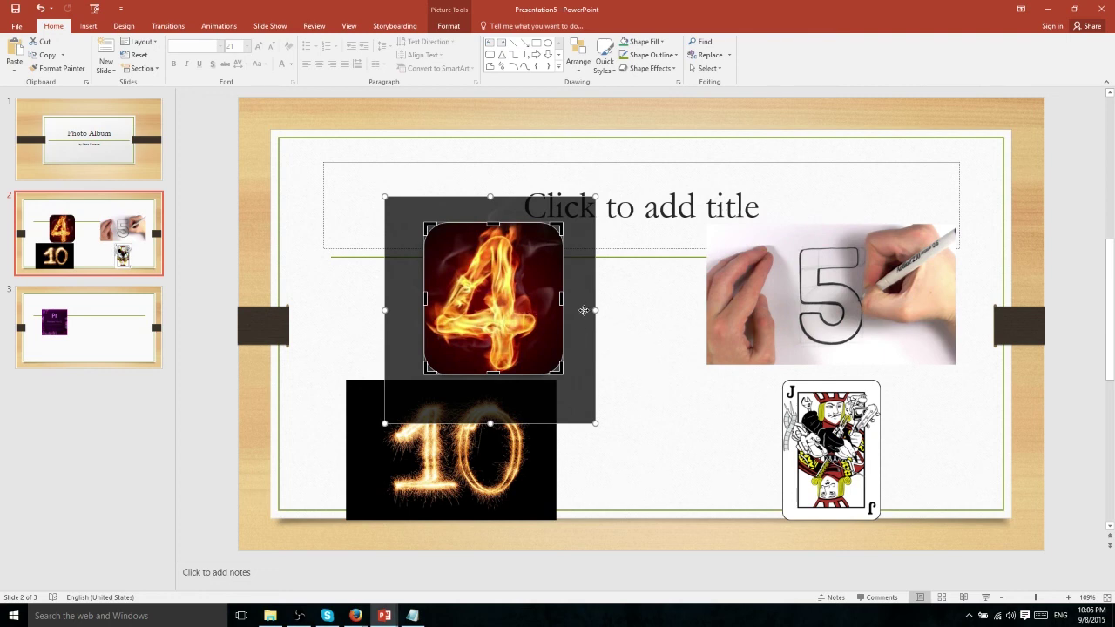
click(621, 325)
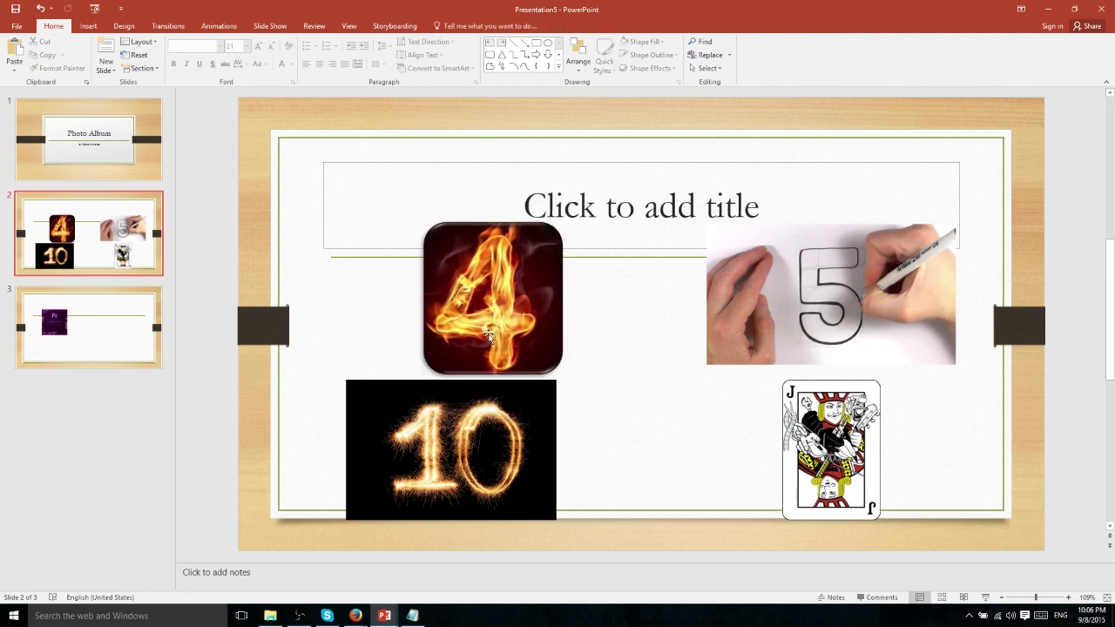
drag(484, 325, 440, 252)
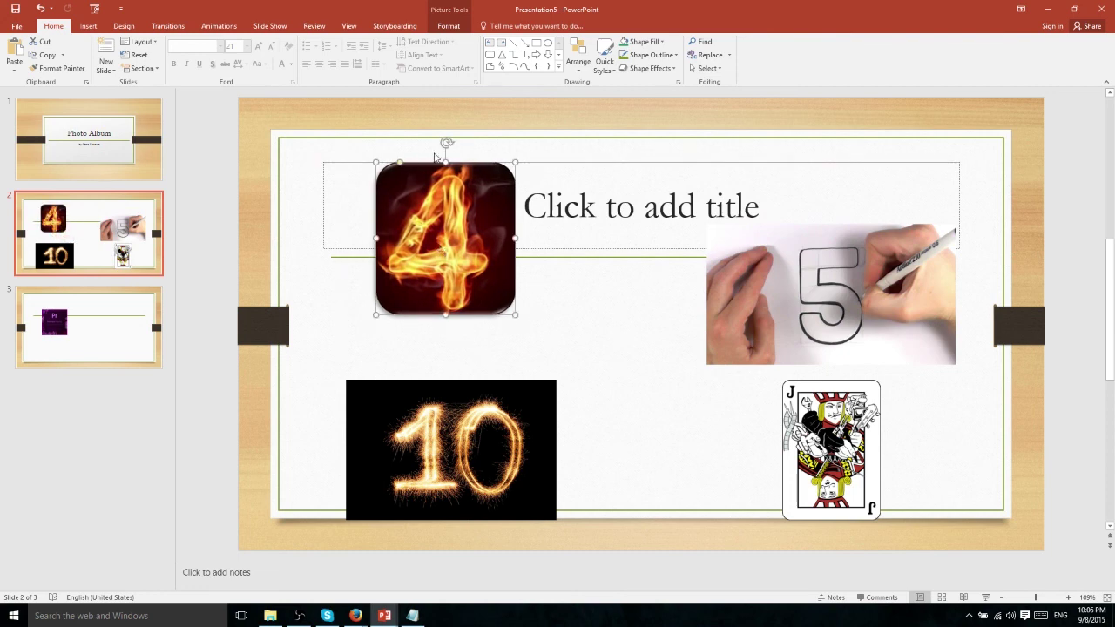
Crop the 4 picture to the Up Arrow block shape
double_click(422, 206)
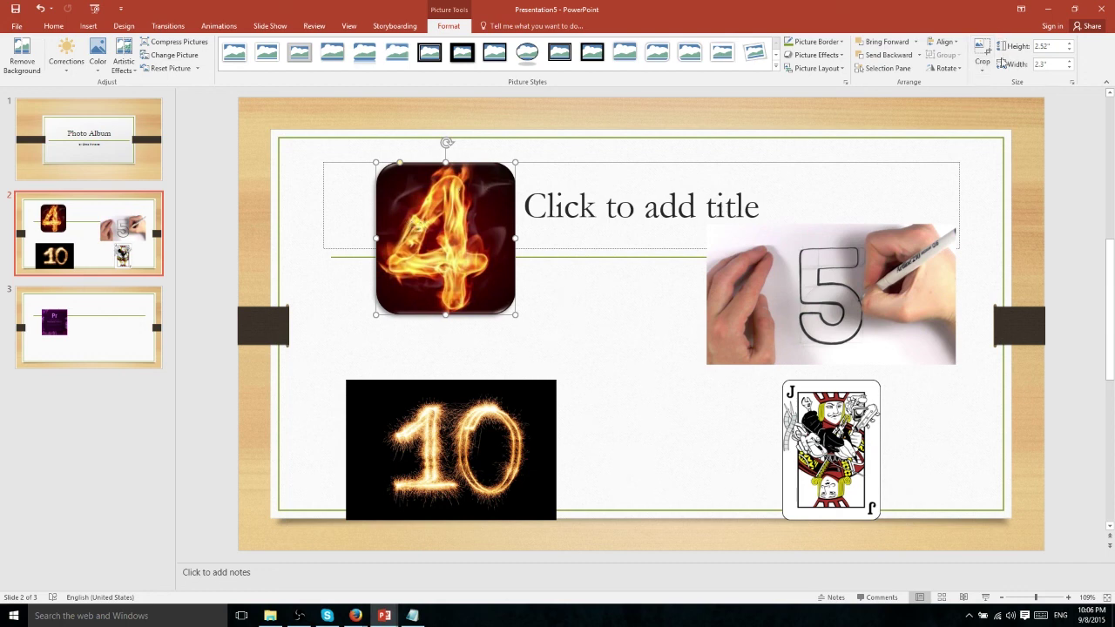
click(985, 66)
mouse_move(999, 101)
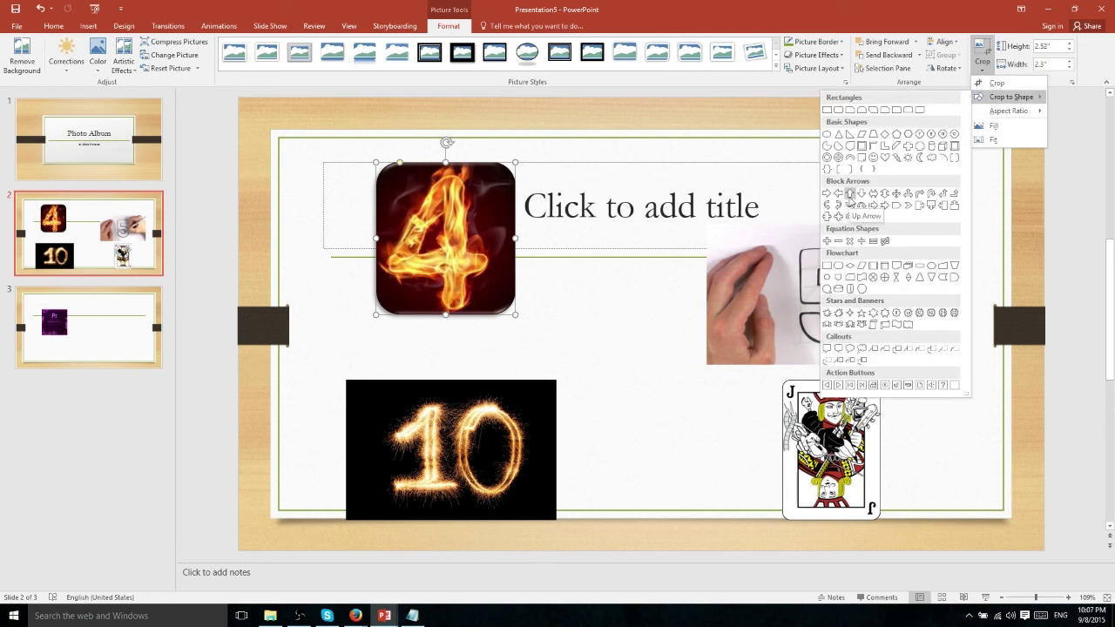
click(849, 194)
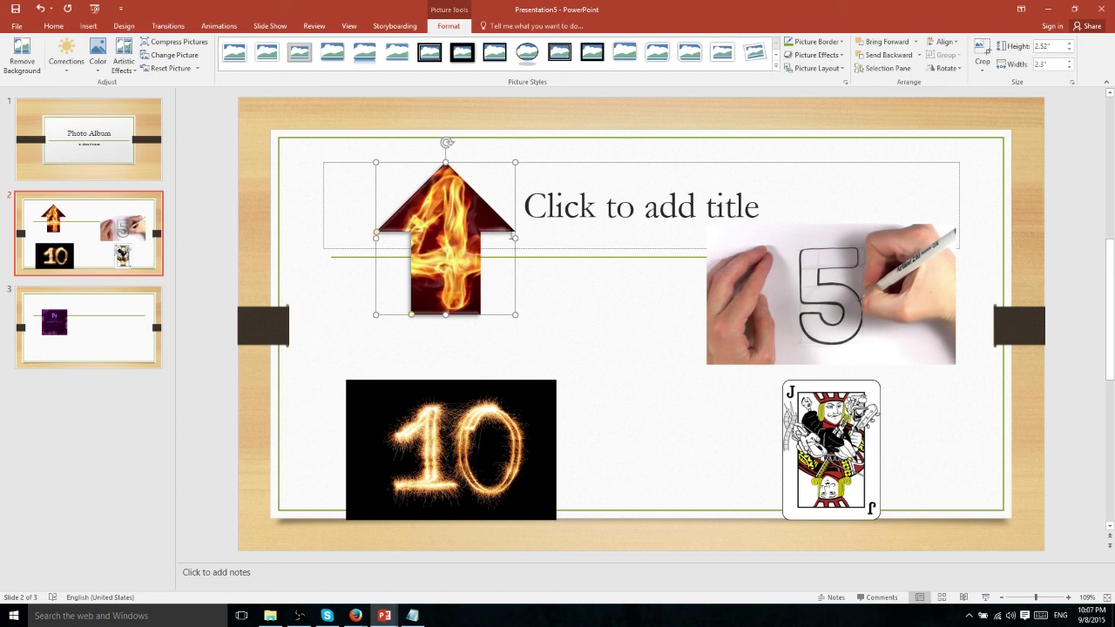
Enlarge the arrow-shaped crop of the 4 picture to about 3.55" by 3.1" and reposition the image inside it
click(987, 69)
click(986, 52)
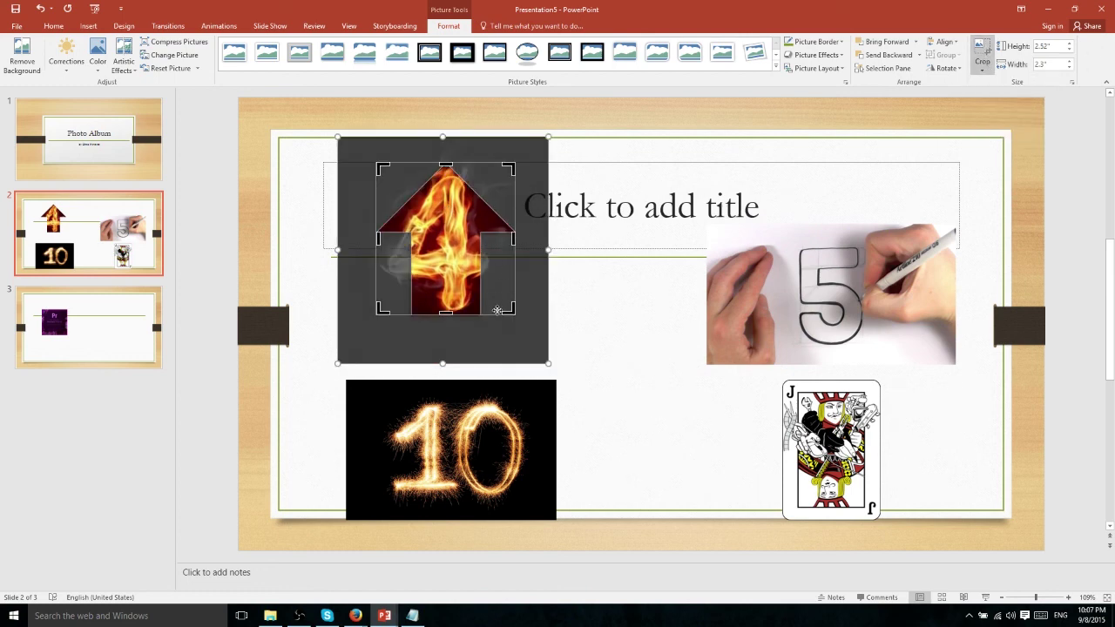
drag(496, 310, 562, 378)
drag(464, 251, 504, 275)
click(634, 303)
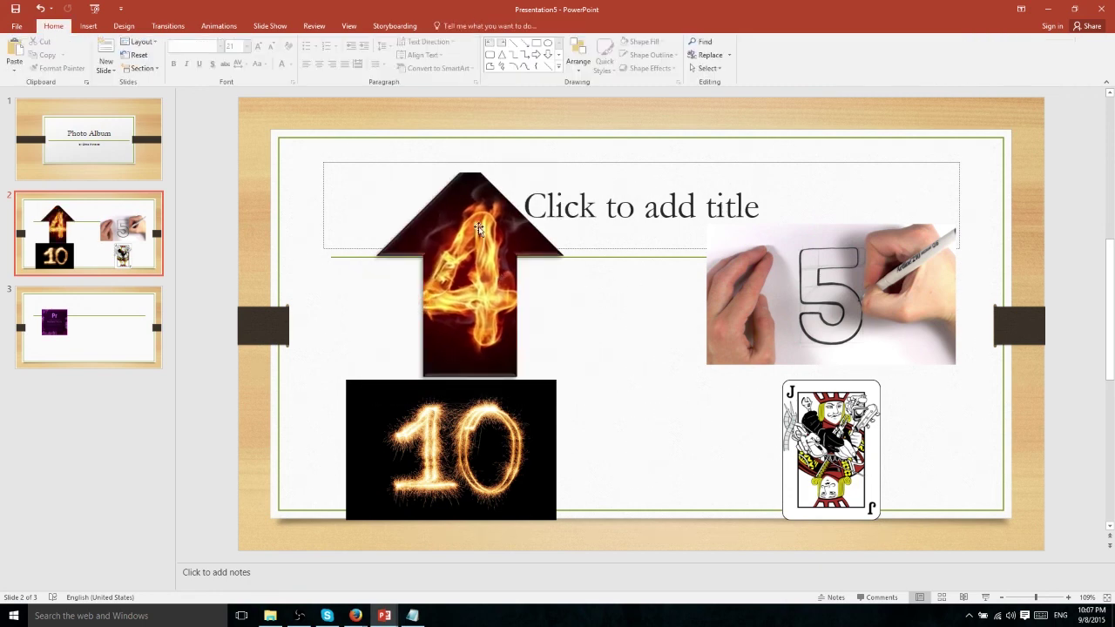
click(462, 308)
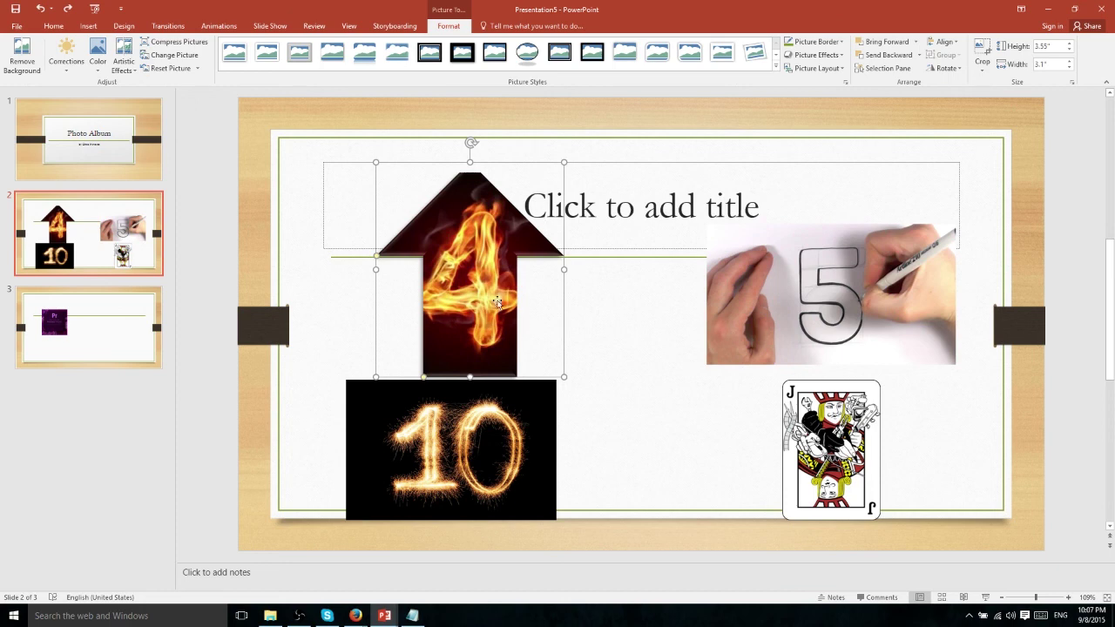
Crop the arrow-shaped 4 picture to a 16:9 landscape aspect ratio and shift the image slightly down inside the crop frame
click(981, 65)
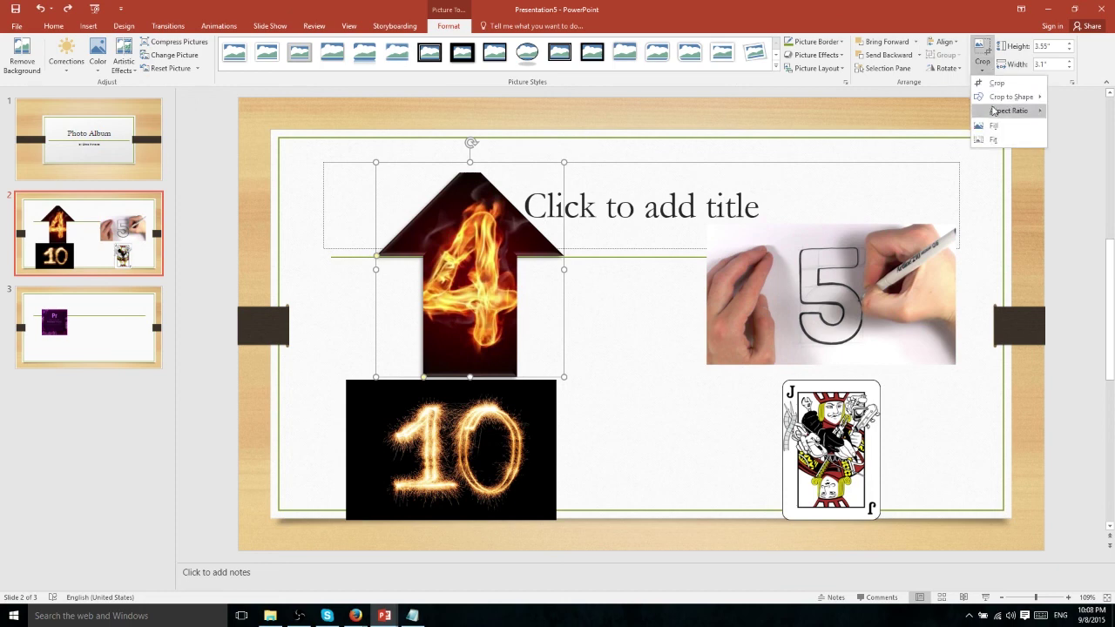
mouse_move(1009, 111)
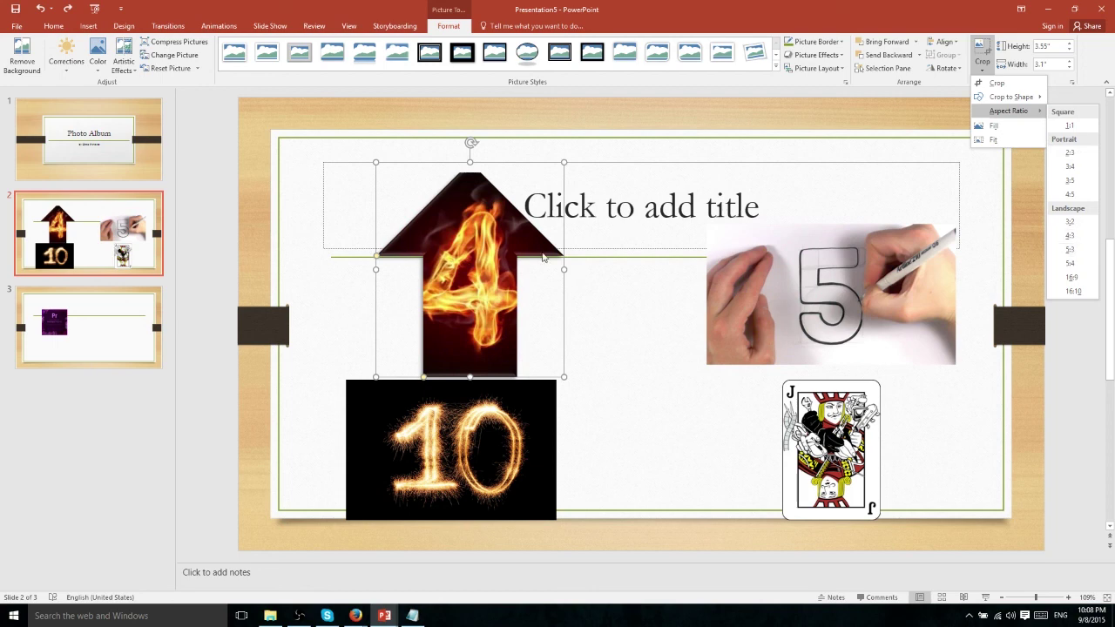
click(1073, 279)
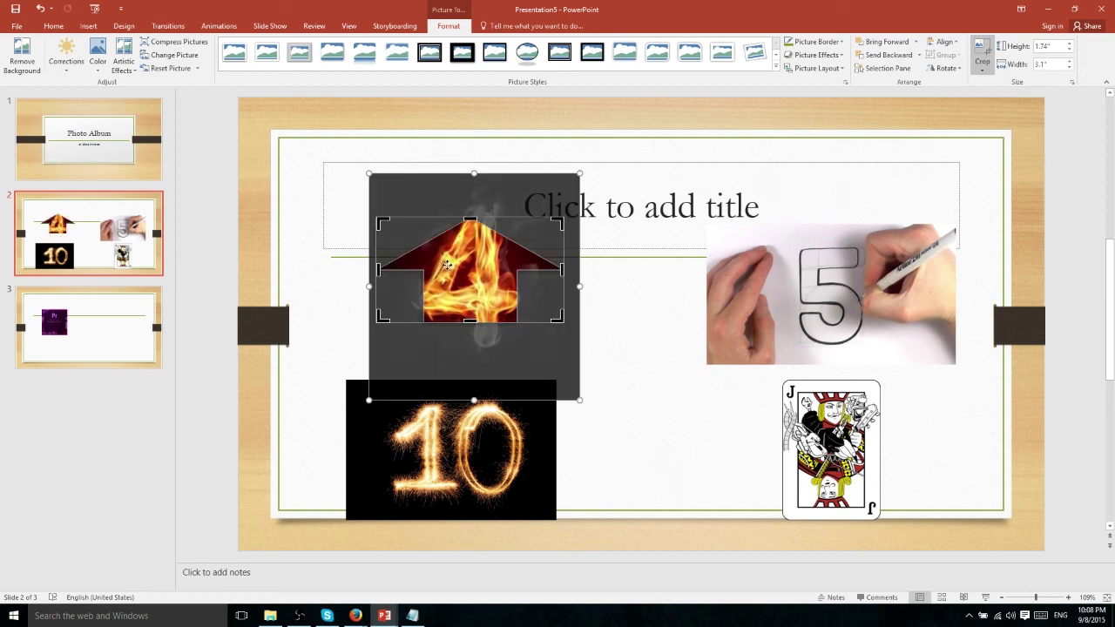
mouse_move(457, 255)
mouse_down()
mouse_move(479, 262)
mouse_move(443, 255)
mouse_move(457, 259)
mouse_up()
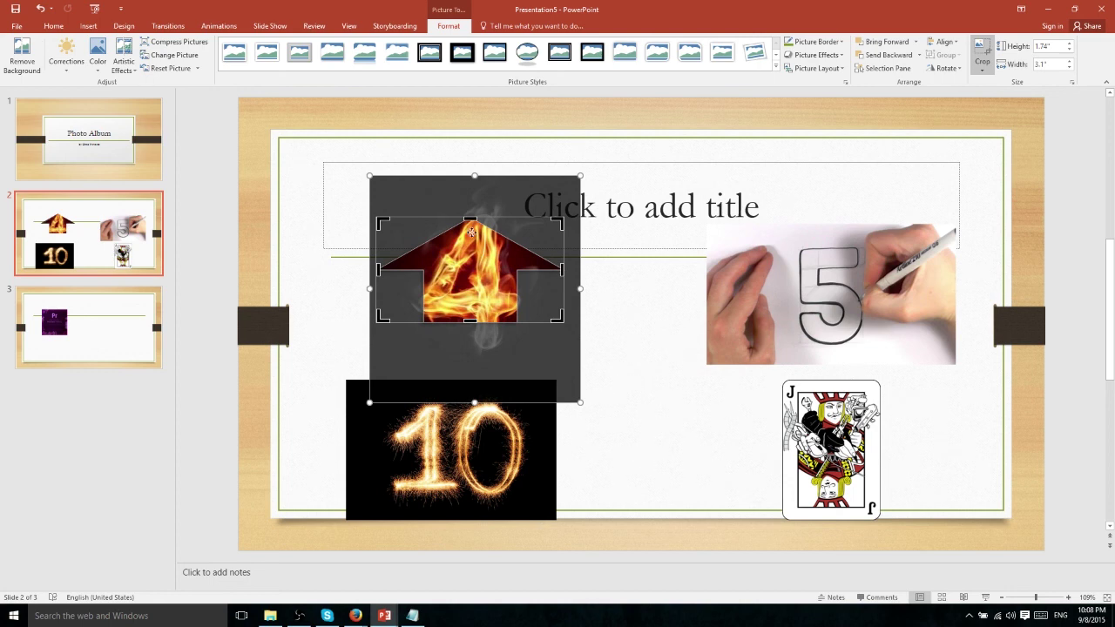
Fit the whole 4 image inside its arrow crop frame, and apply a square 1:1 aspect ratio to the crop
click(982, 70)
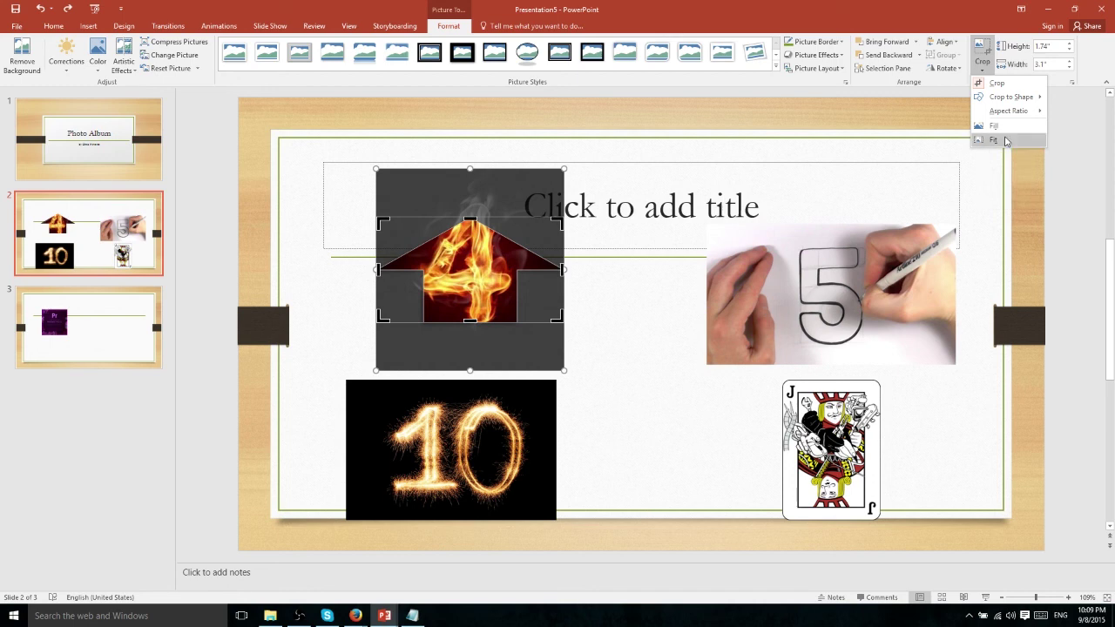
click(1005, 140)
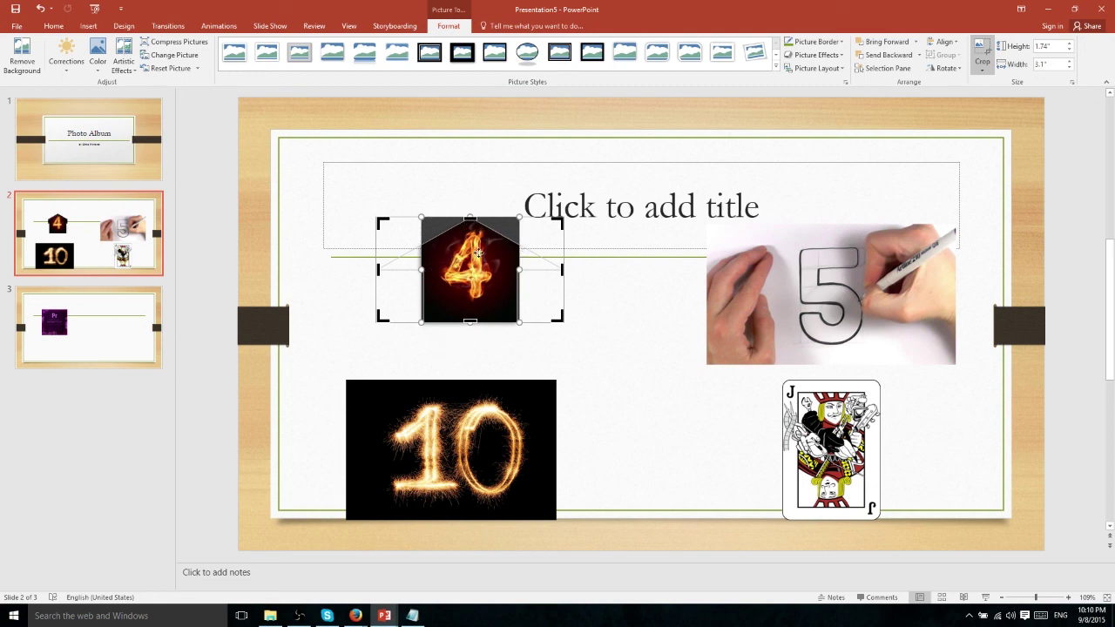
click(983, 70)
mouse_move(990, 110)
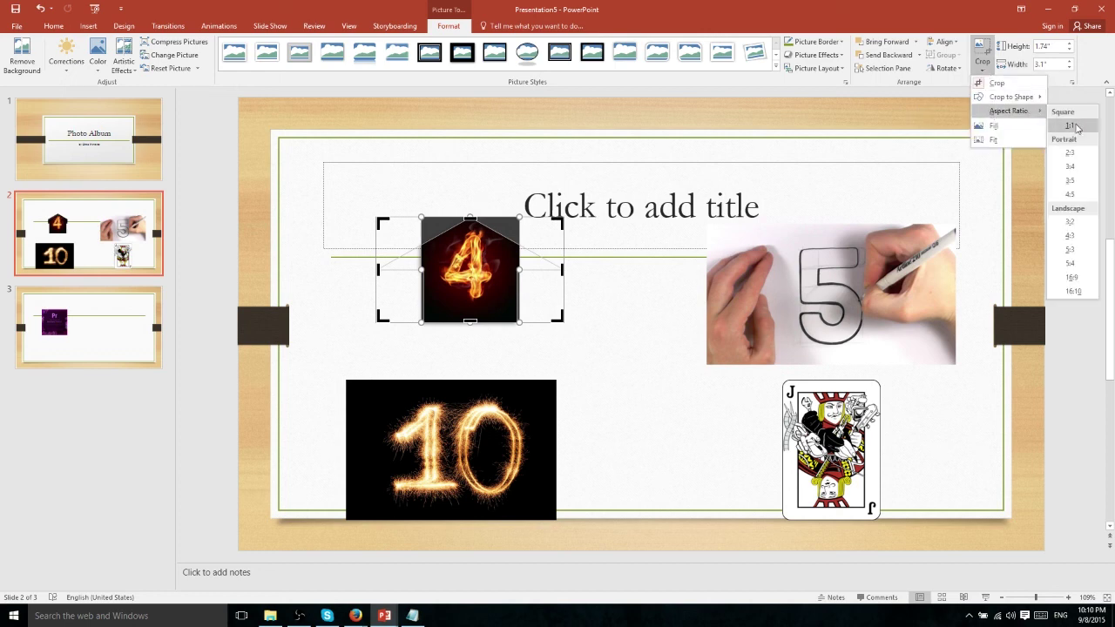
click(1078, 128)
click(562, 299)
click(480, 287)
click(586, 320)
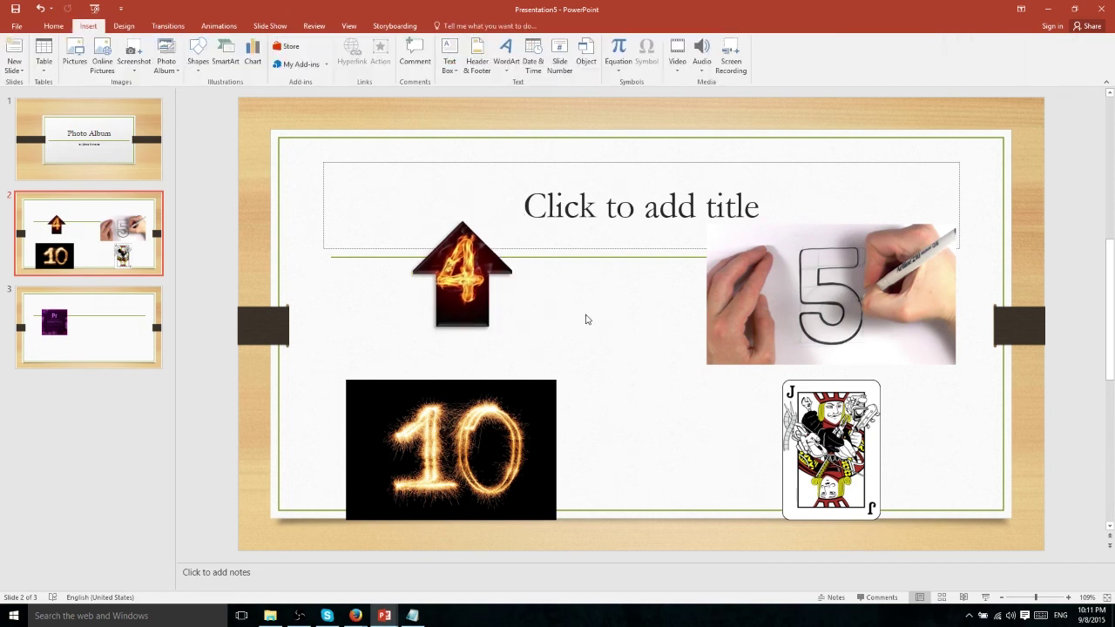